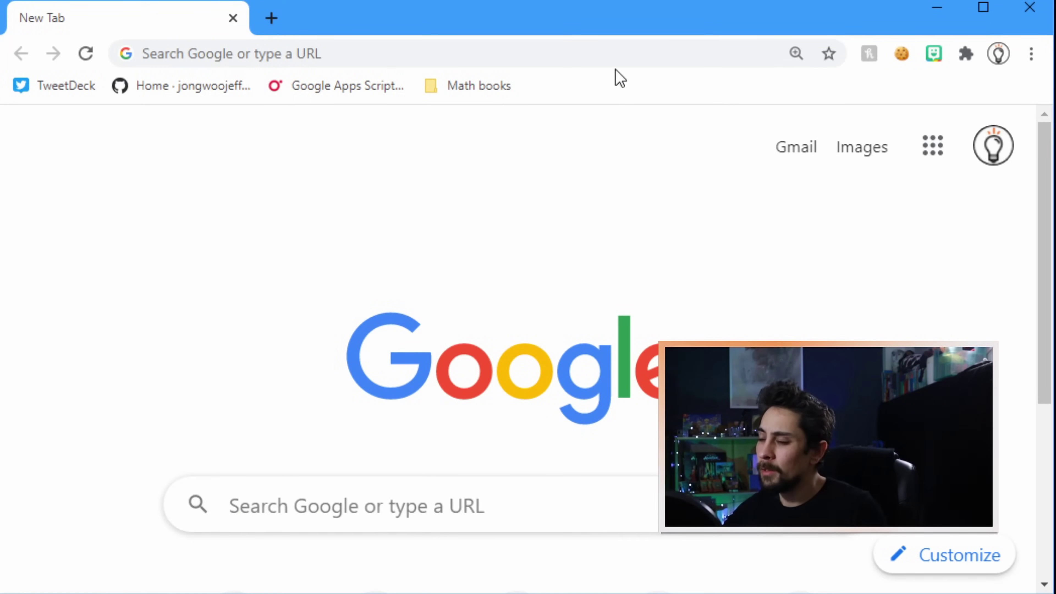
- Create a new spreadsheet via sheets.new and name it 'QR Attendance'
click(617, 63)
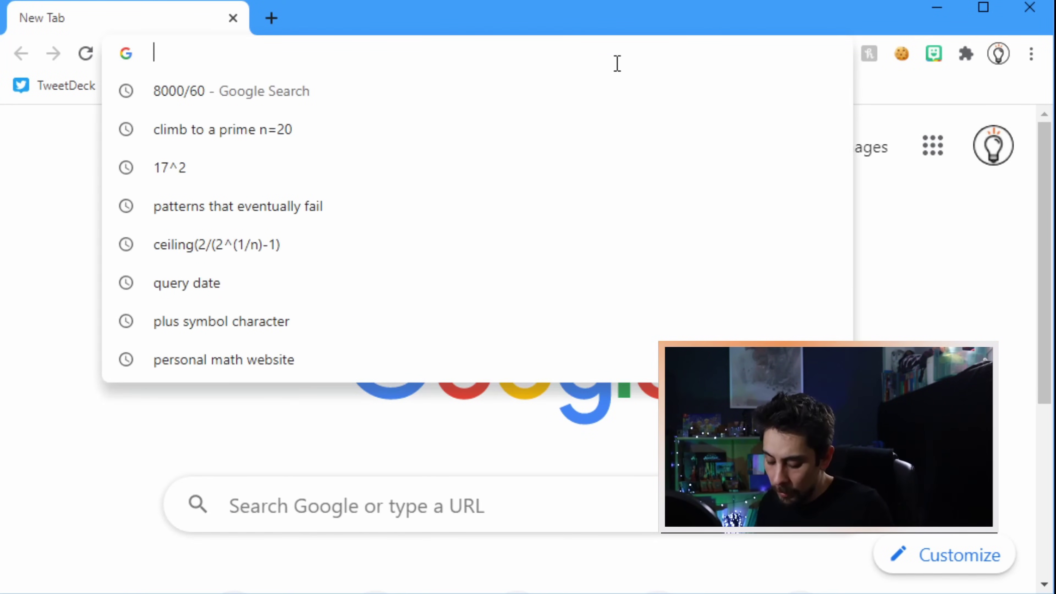
text(sheets.new)
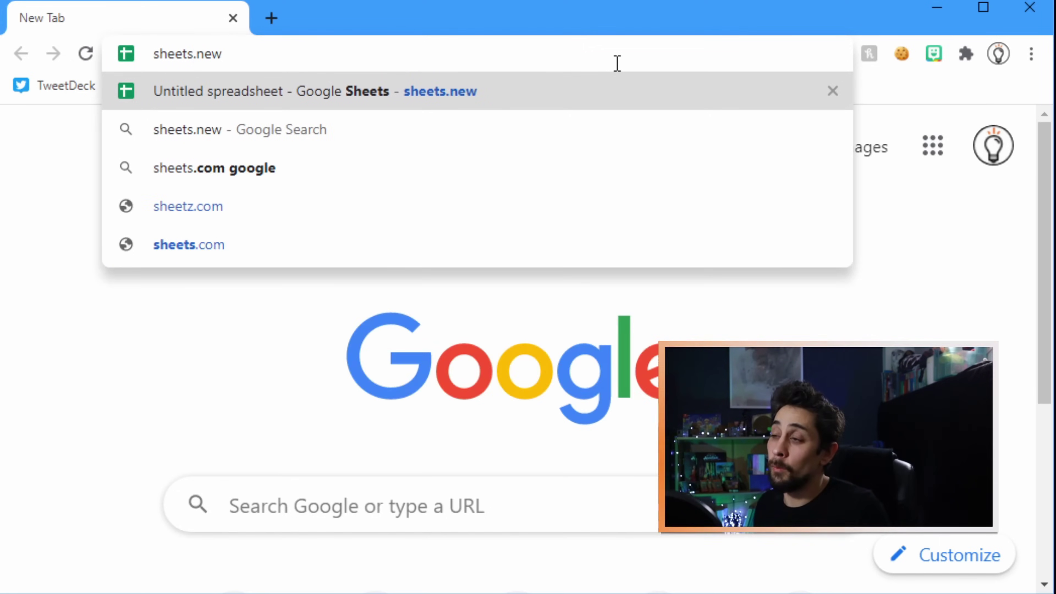
key(Return)
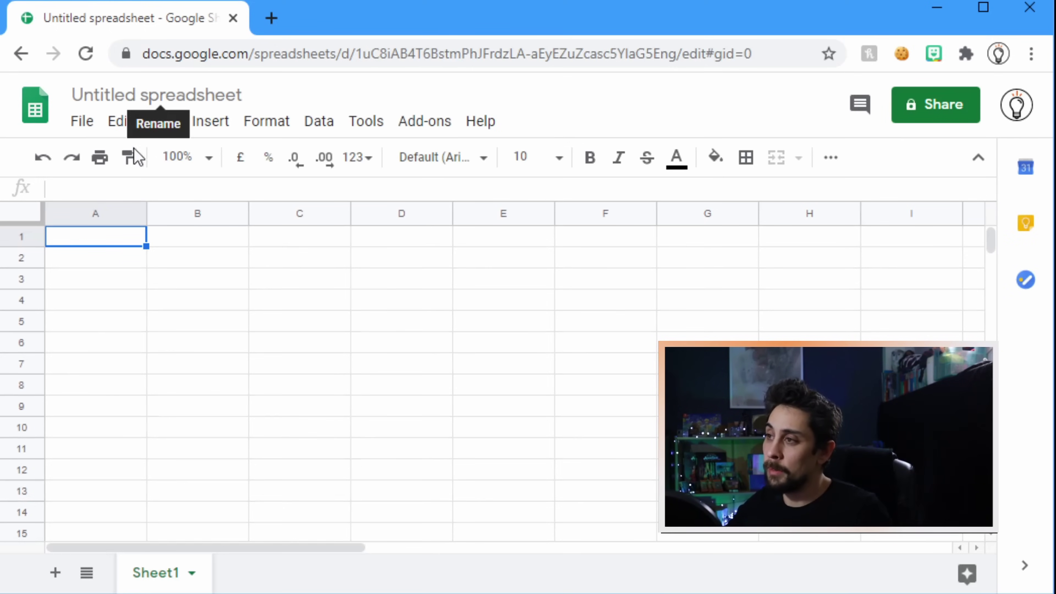
click(156, 95)
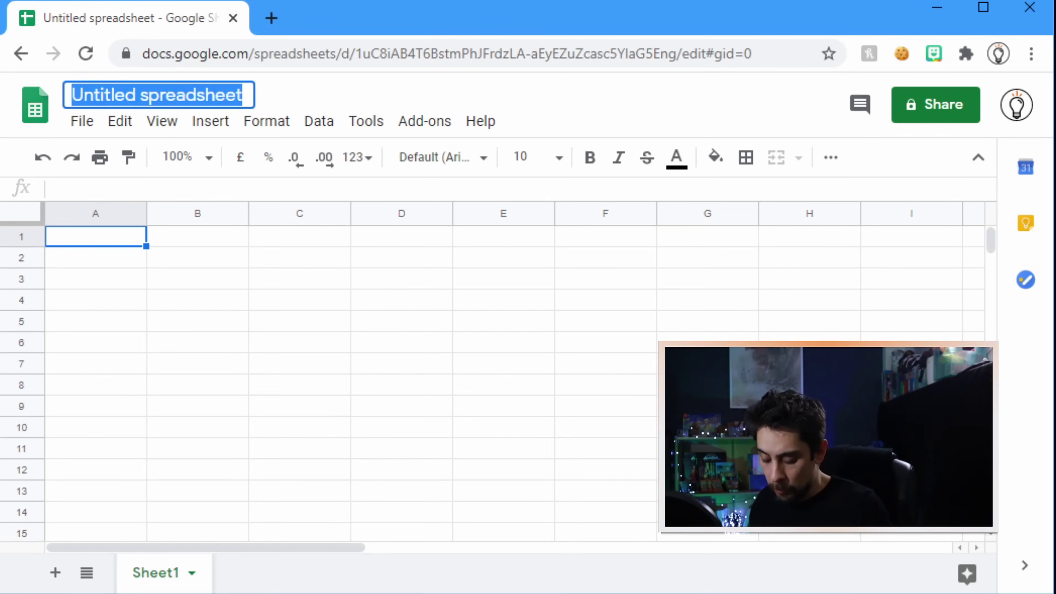
text(QR Attendance)
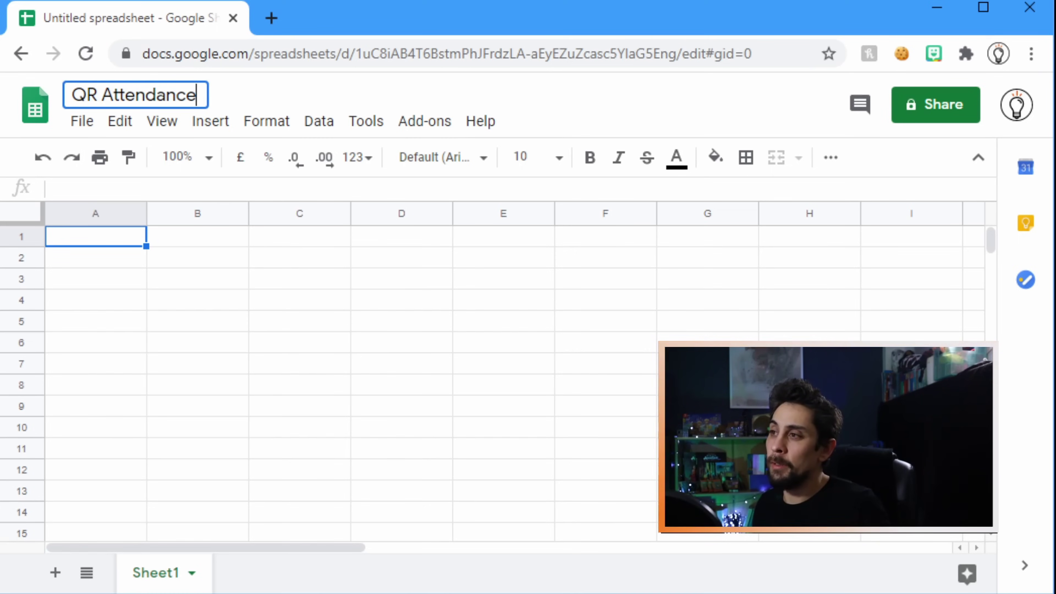
key(Return)
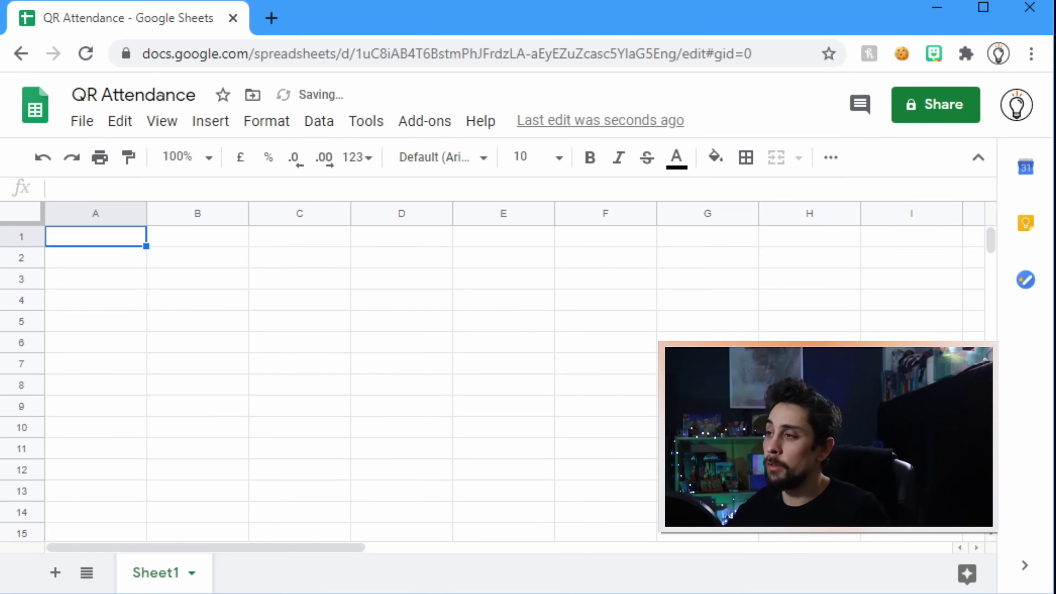
- Move the spreadsheet into Google stuff Help > gProjects > QR codes attendance revisited, accepting the access change
click(252, 95)
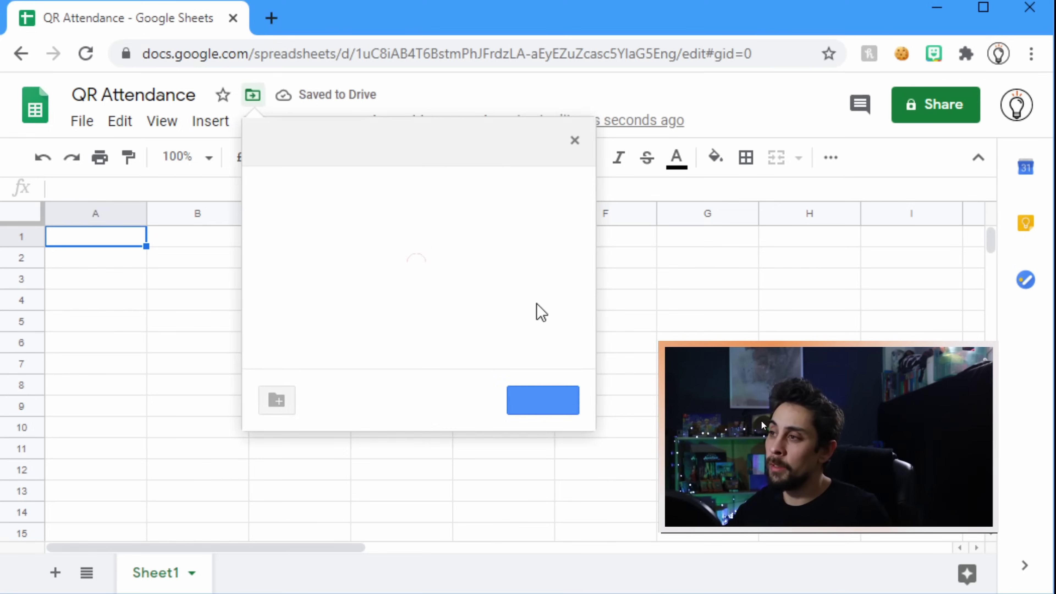
scroll(386, 270, down, 3)
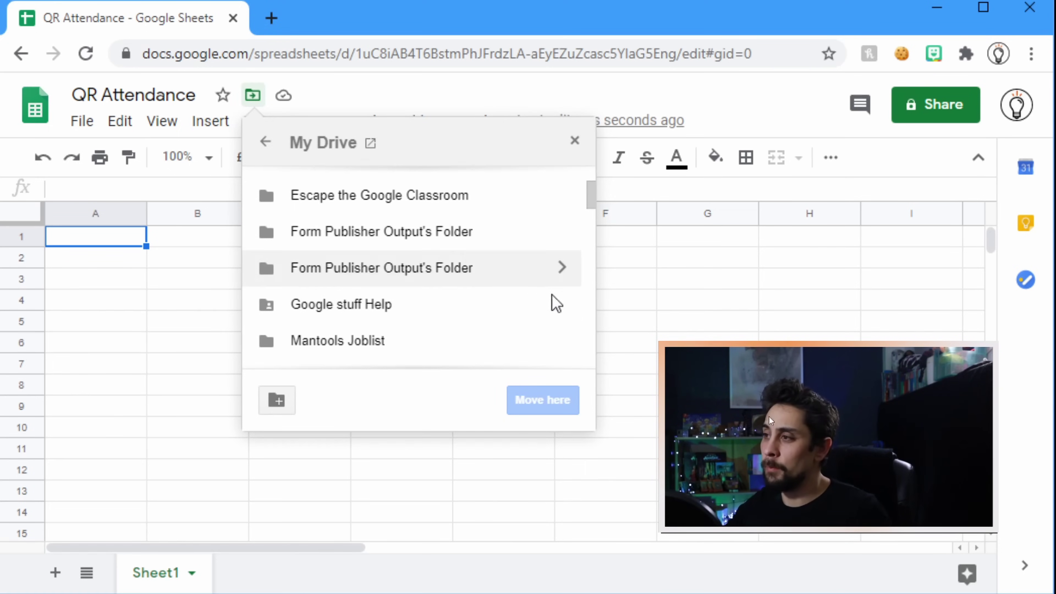
click(561, 303)
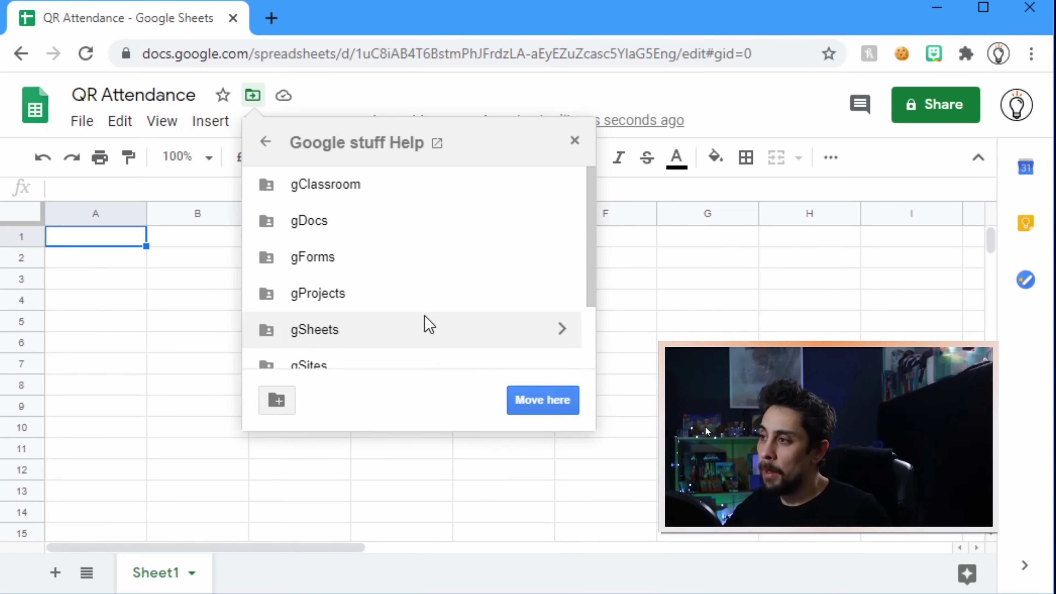
click(561, 294)
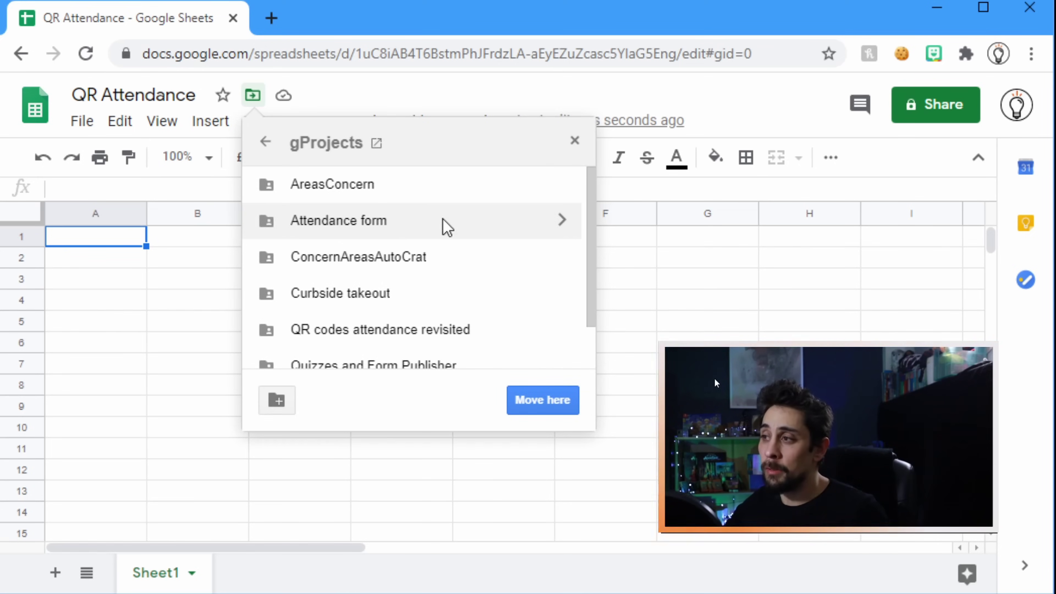
scroll(441, 250, down, 2)
click(441, 278)
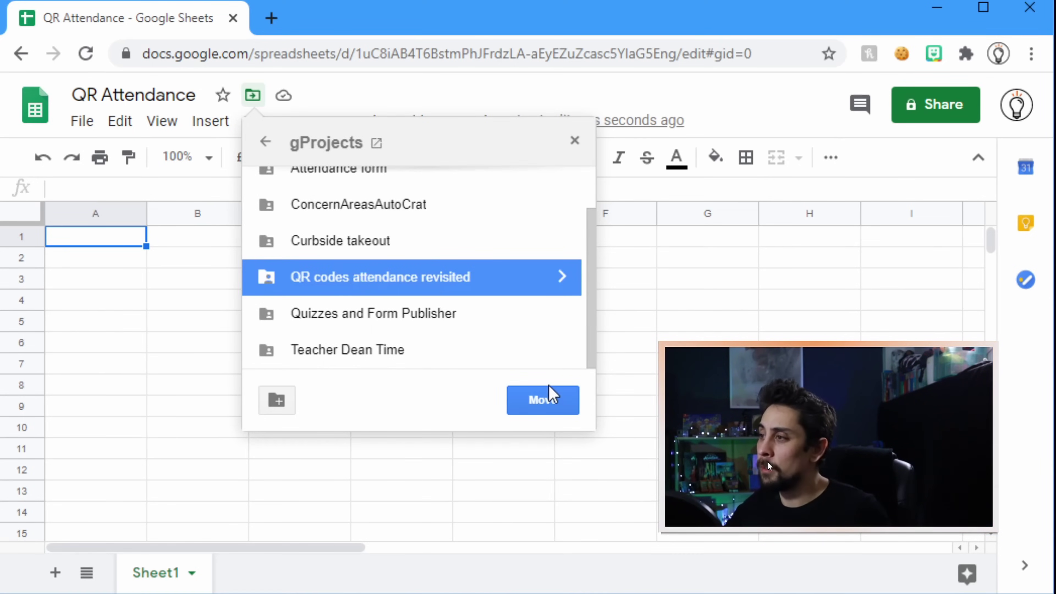
click(542, 399)
click(296, 399)
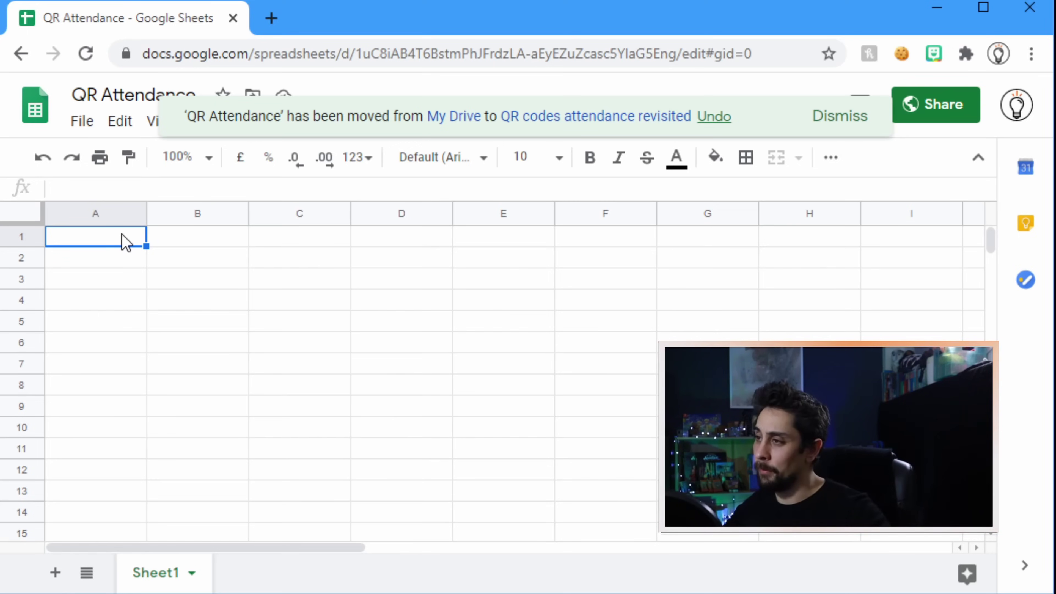
- Enter the headers 'First Name' in A1 and 'Last Name' in B1
click(495, 410)
click(72, 237)
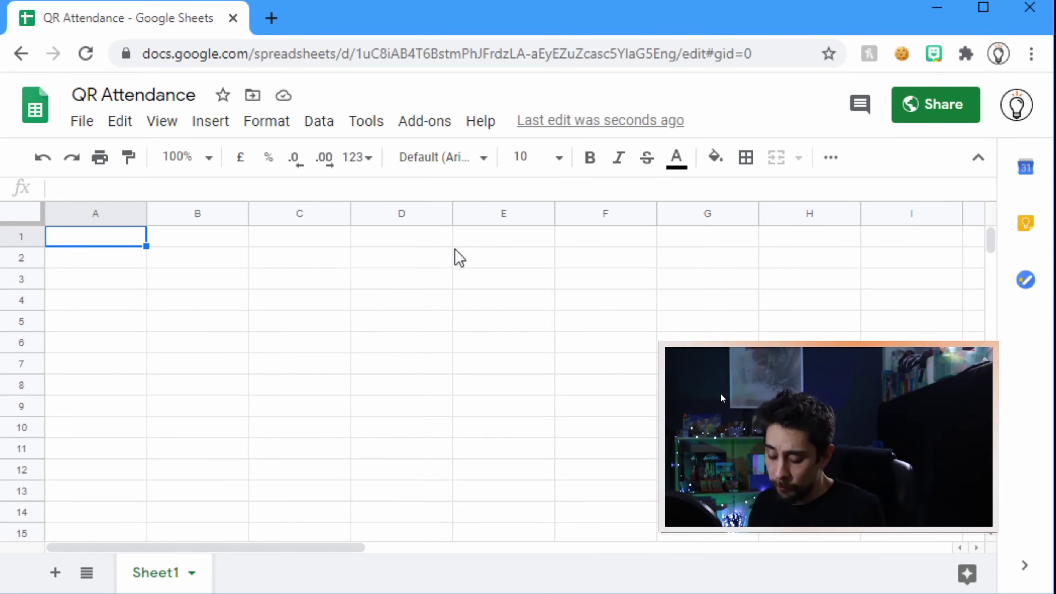
text(First)
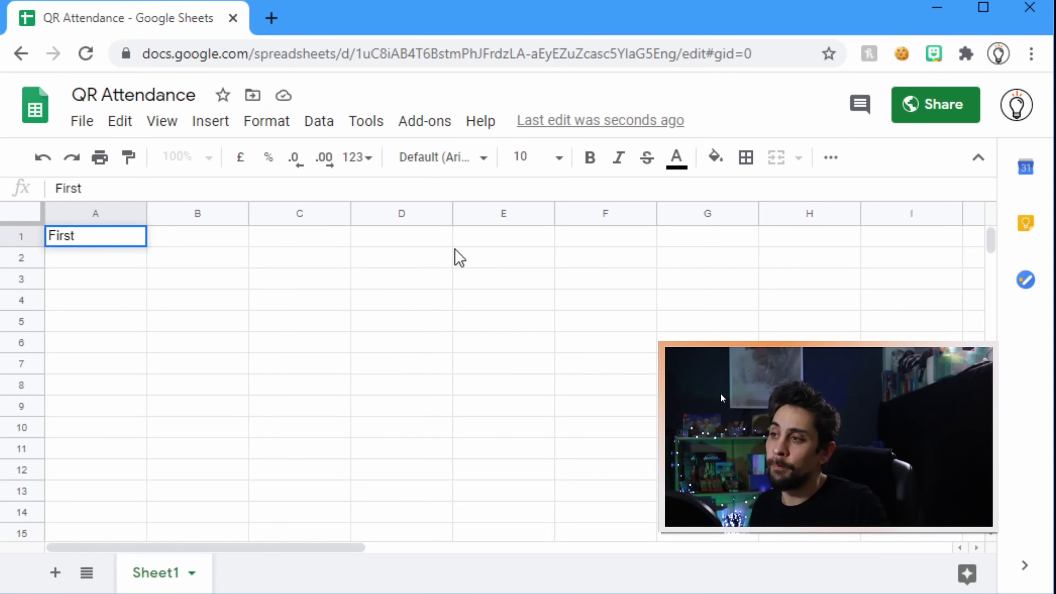
text( Name)
key(Tab)
text(Last )
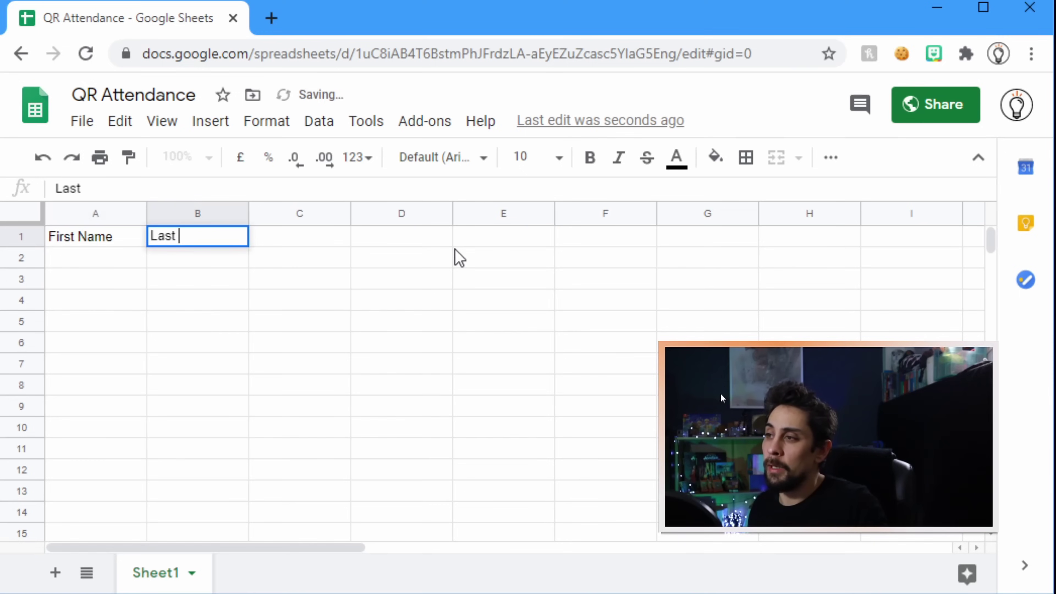
text(Name)
key(Return)
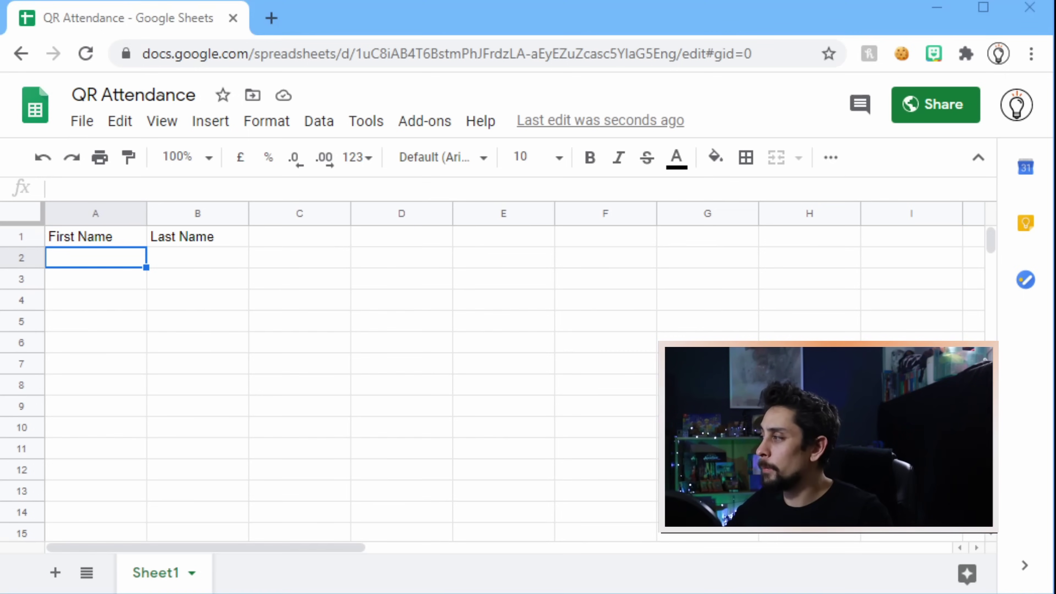
- Paste the ten student names below the headers and clear their formatting
key(ctrl+v)
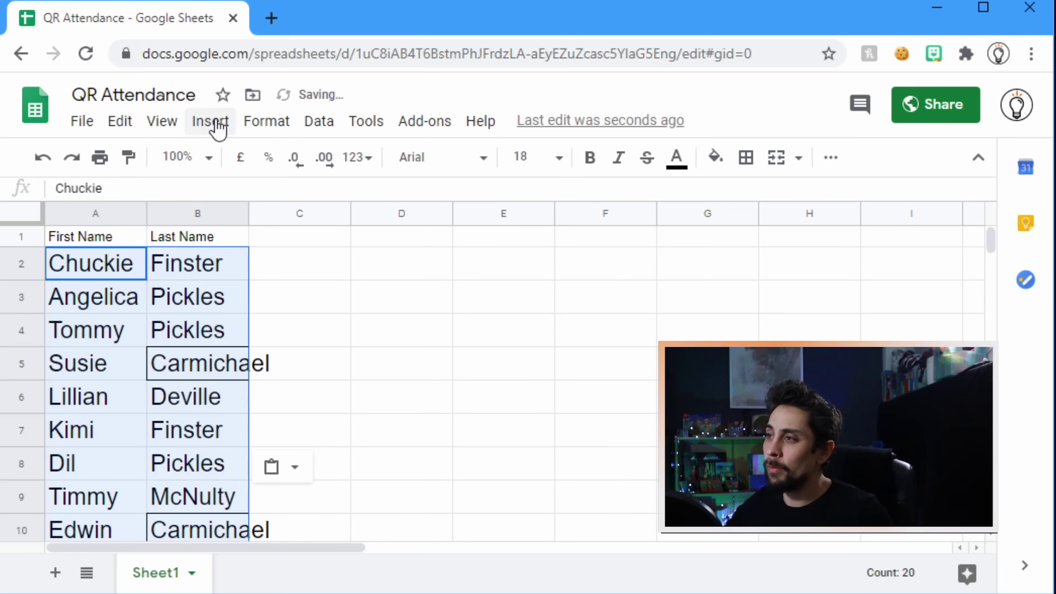
click(273, 125)
scroll(299, 385, down, 3)
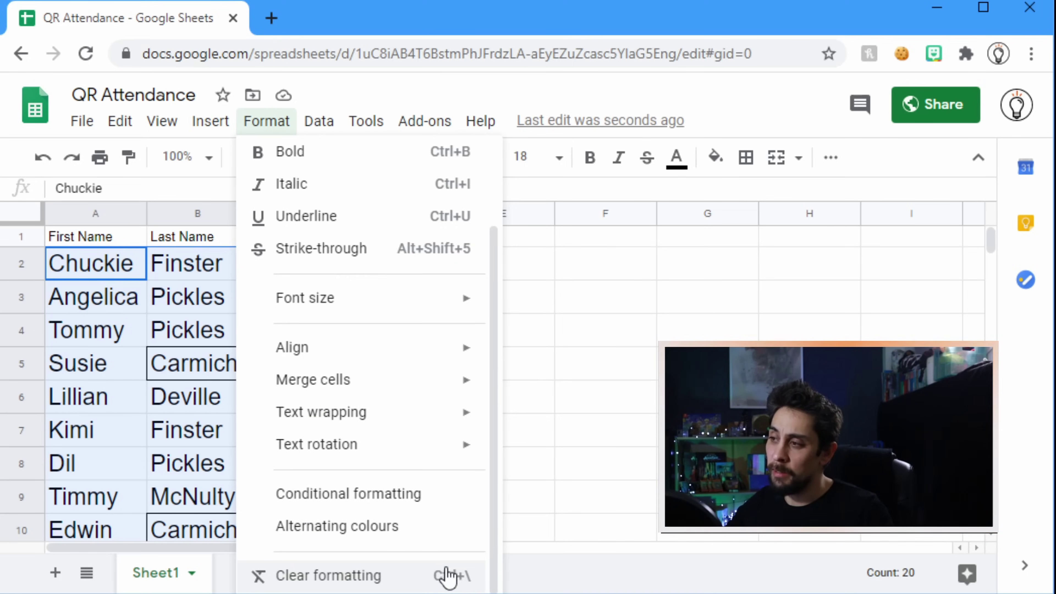
click(458, 588)
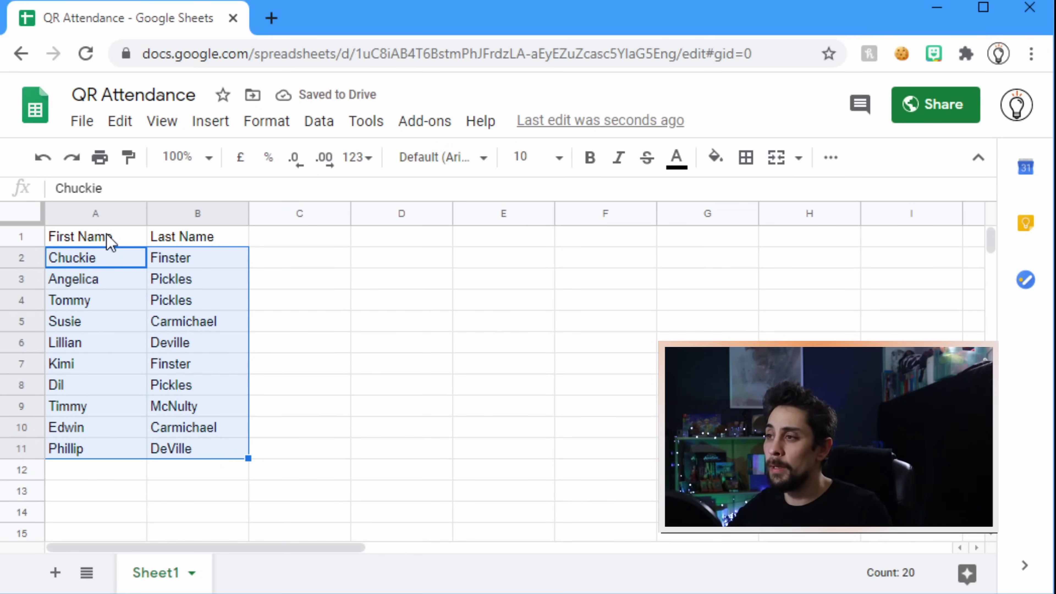
- Make the A1:B1 header cells bold
drag(109, 242, 188, 244)
key(ctrl+b)
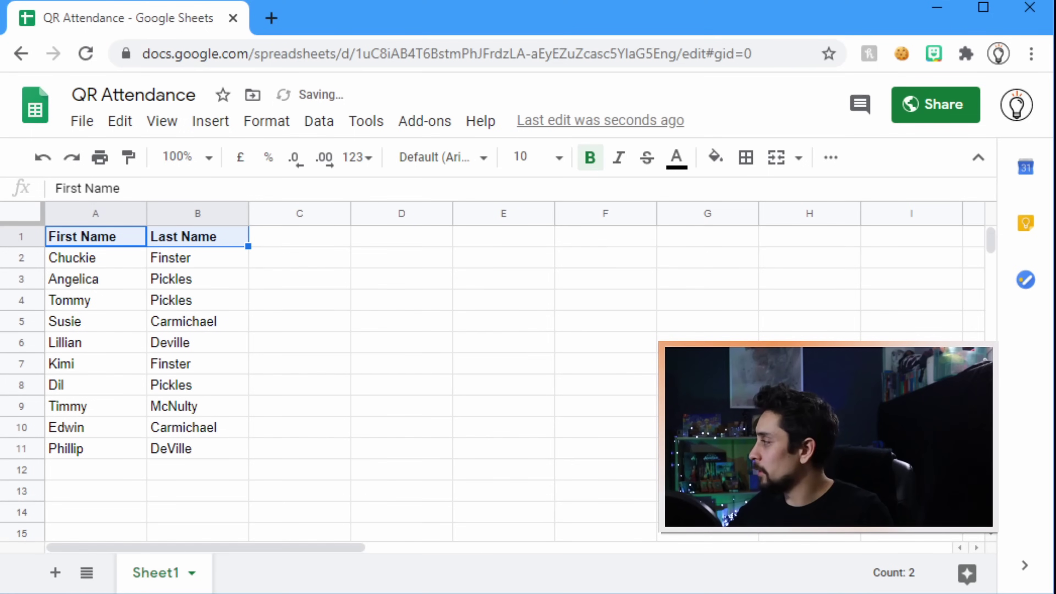
click(258, 267)
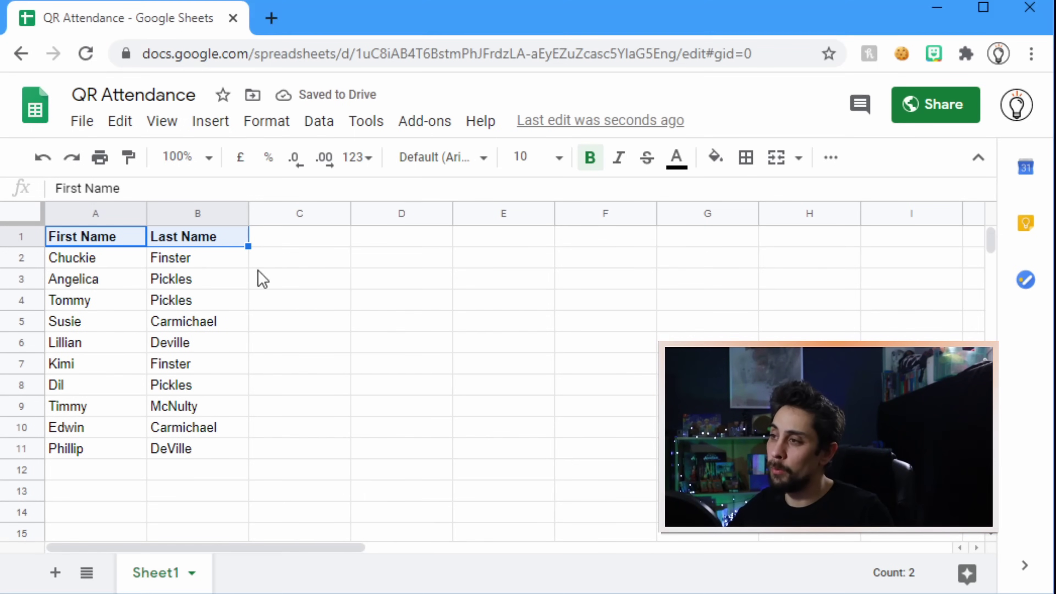
drag(118, 237, 228, 238)
- Freeze the top row with View > Freeze > 1 row
click(286, 309)
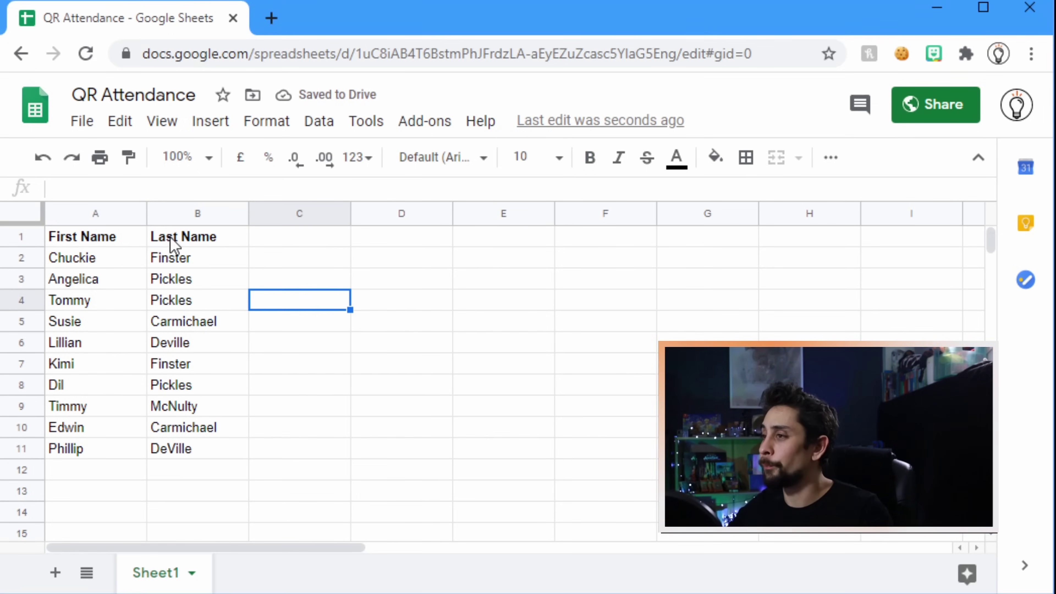
click(135, 239)
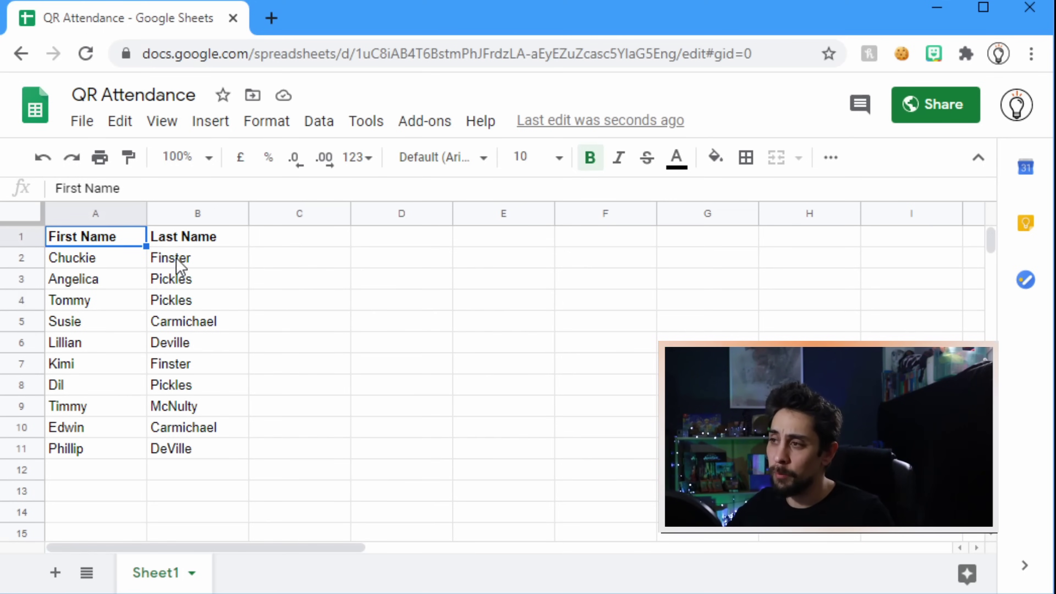
scroll(202, 365, down, 4)
scroll(197, 333, up, 4)
click(162, 121)
mouse_move(199, 158)
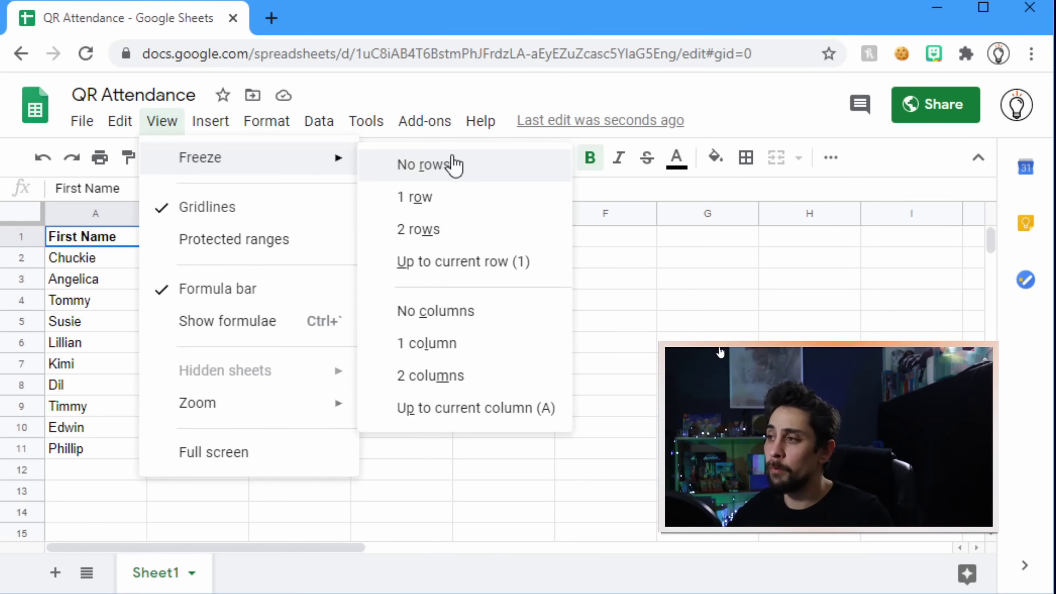
click(443, 208)
scroll(168, 368, down, 4)
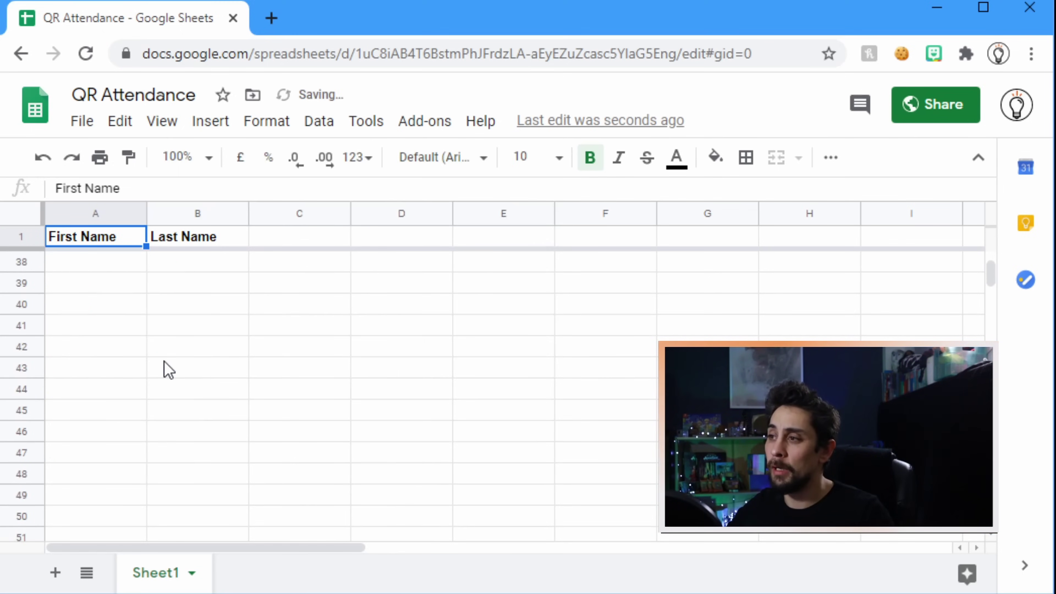
scroll(168, 368, up, 3)
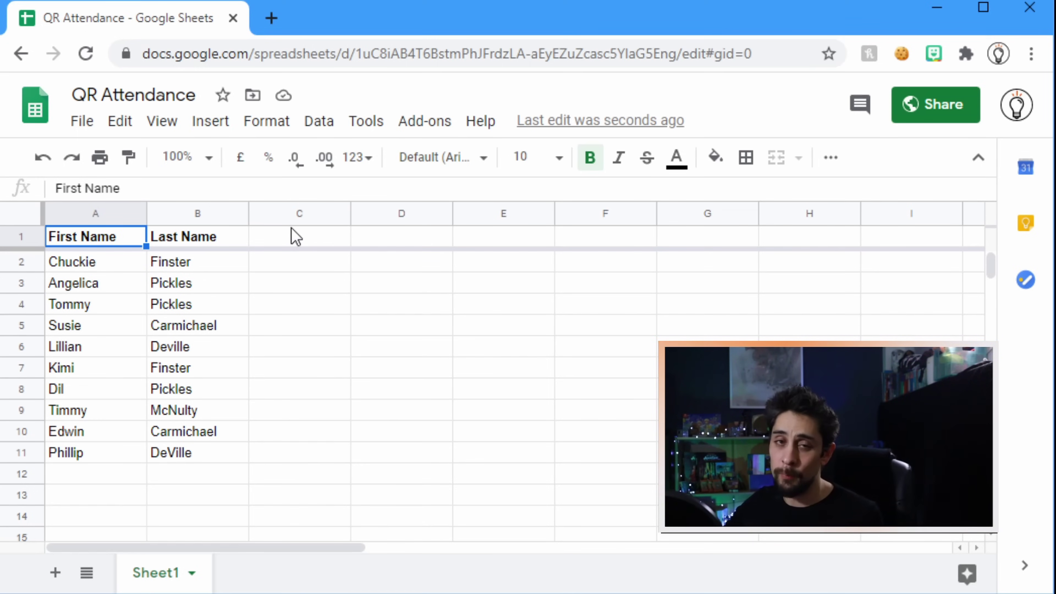
- Add a bold 'Full Name' header in C1
click(286, 237)
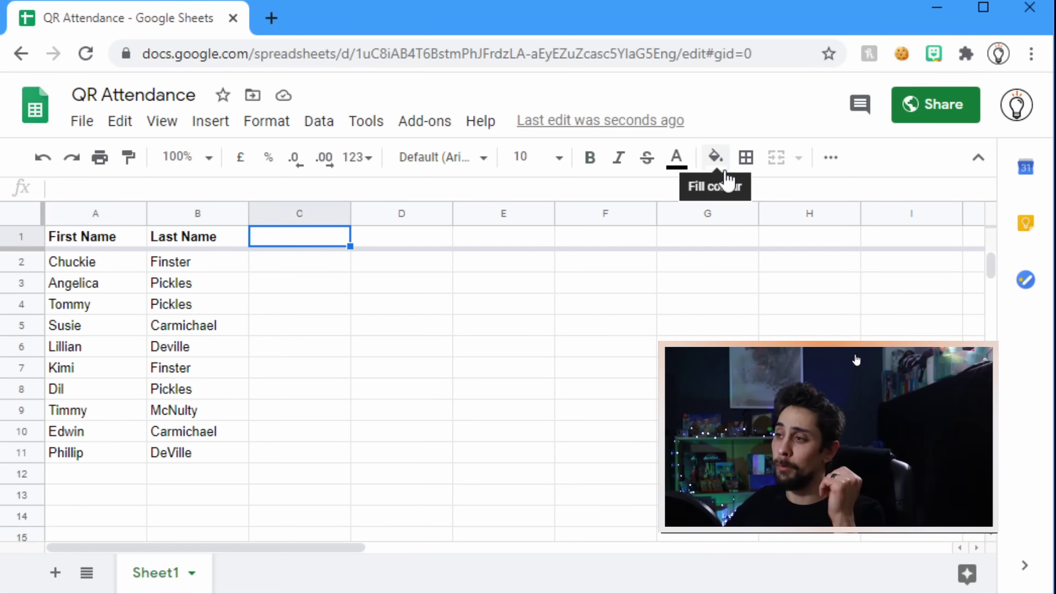
text(Fu)
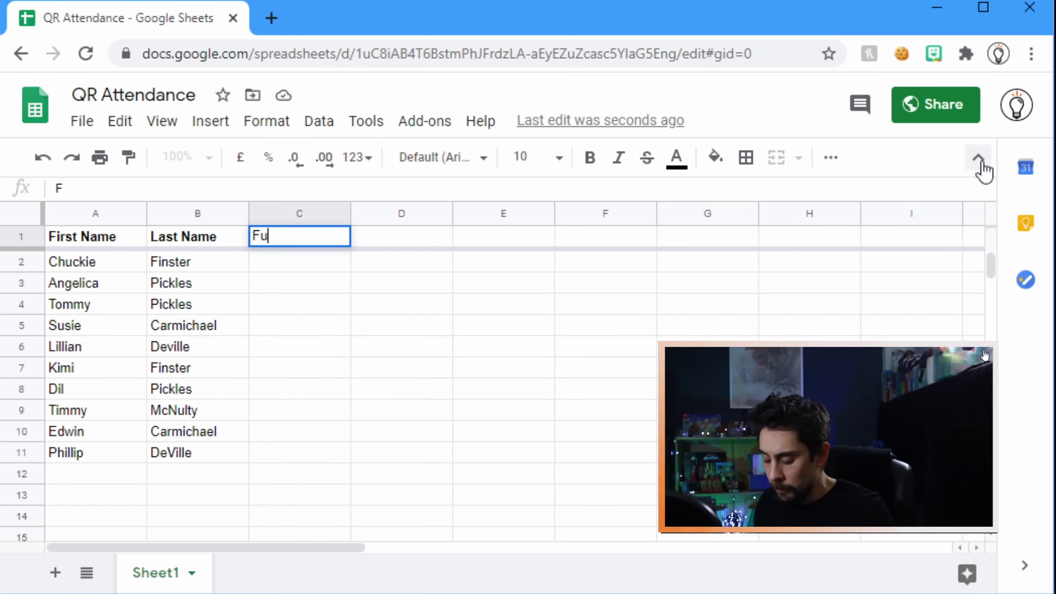
text(ll Name)
key(Return)
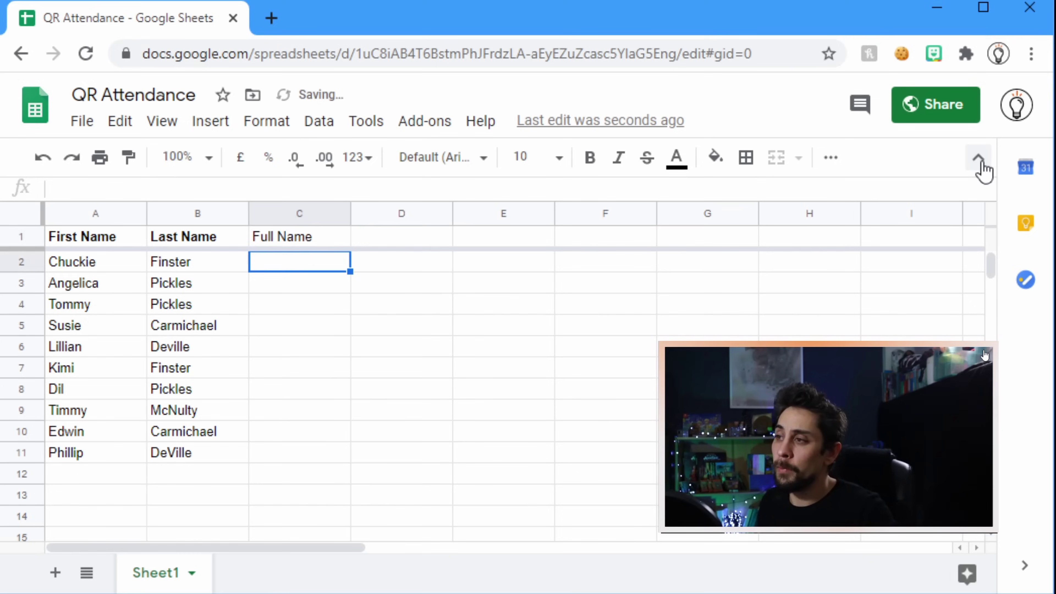
key(Up)
key(ctrl+b)
key(Down)
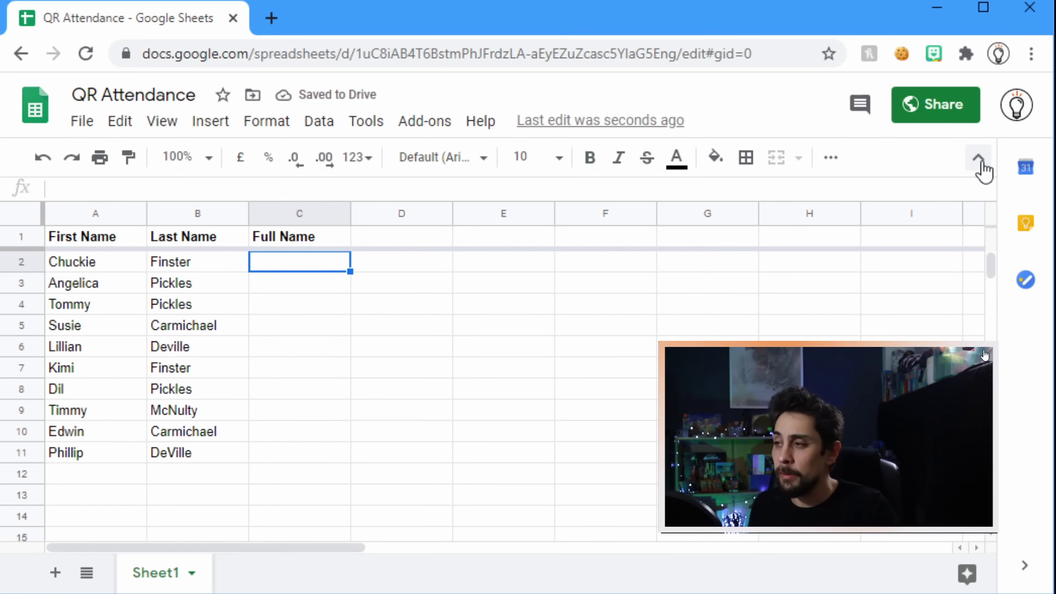
- Enter the formula =A2&" "&B2 in C2 to join first and last names
text(=)
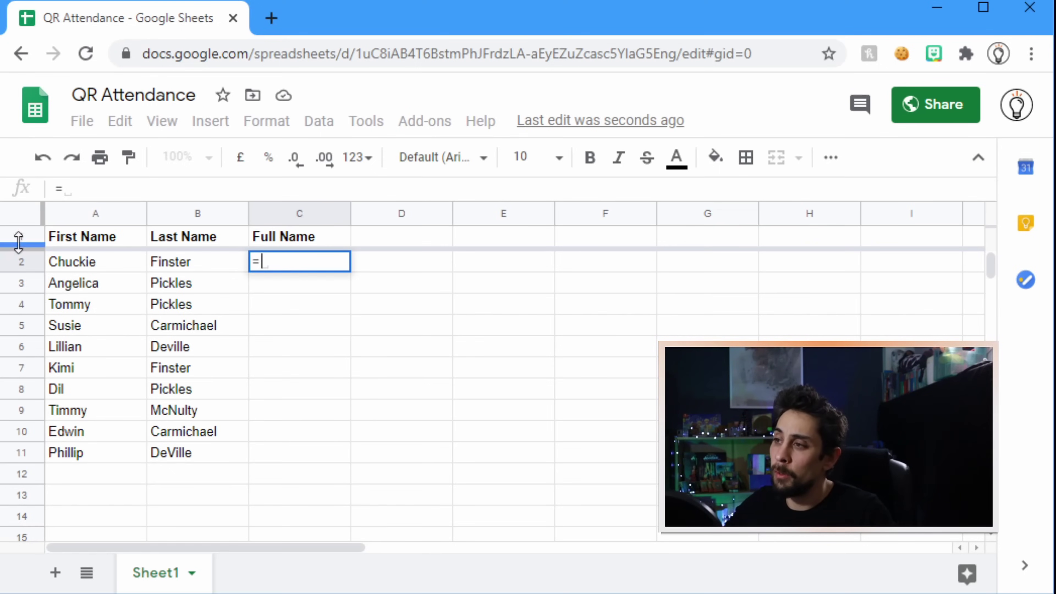
click(72, 271)
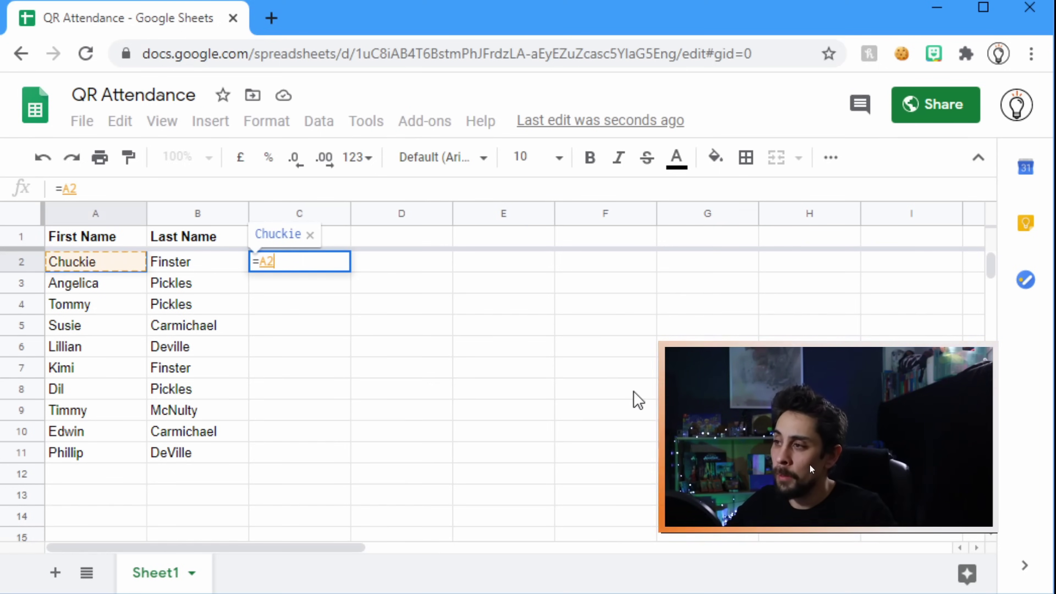
text(&)
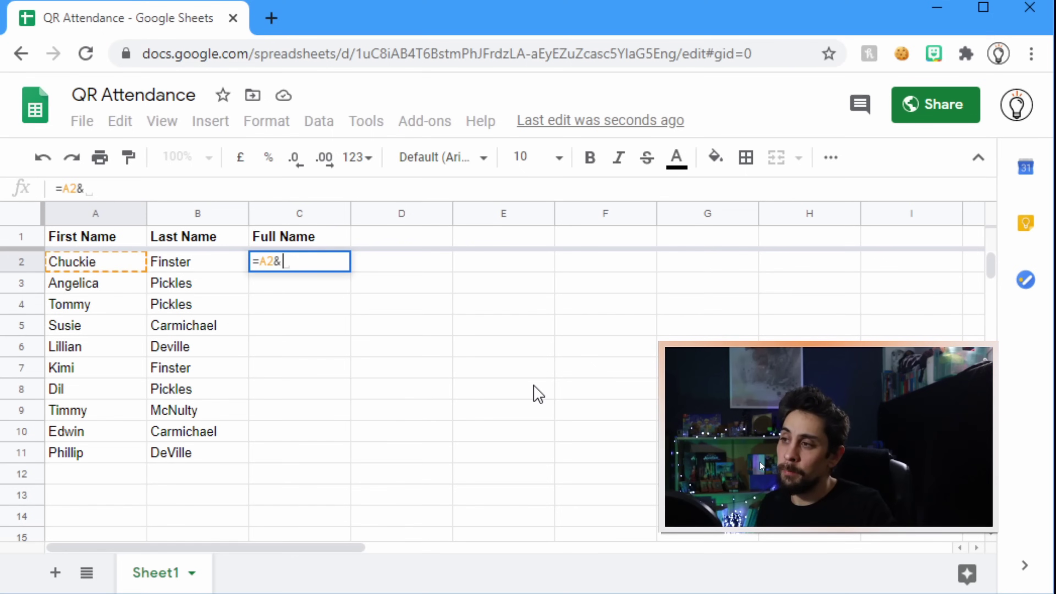
key(BackSpace)
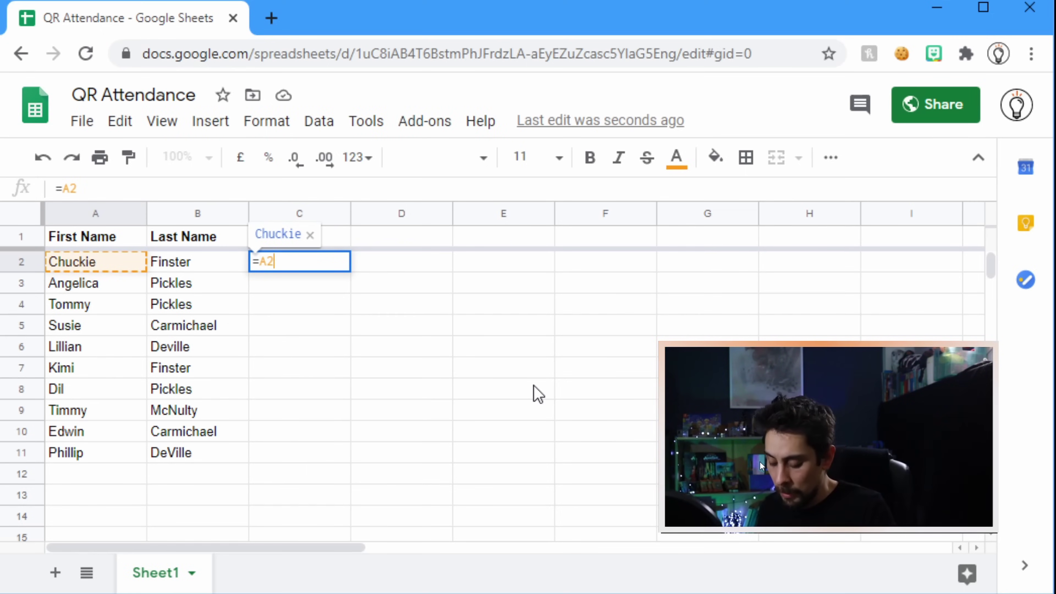
text(&)
key(BackSpace)
text(")
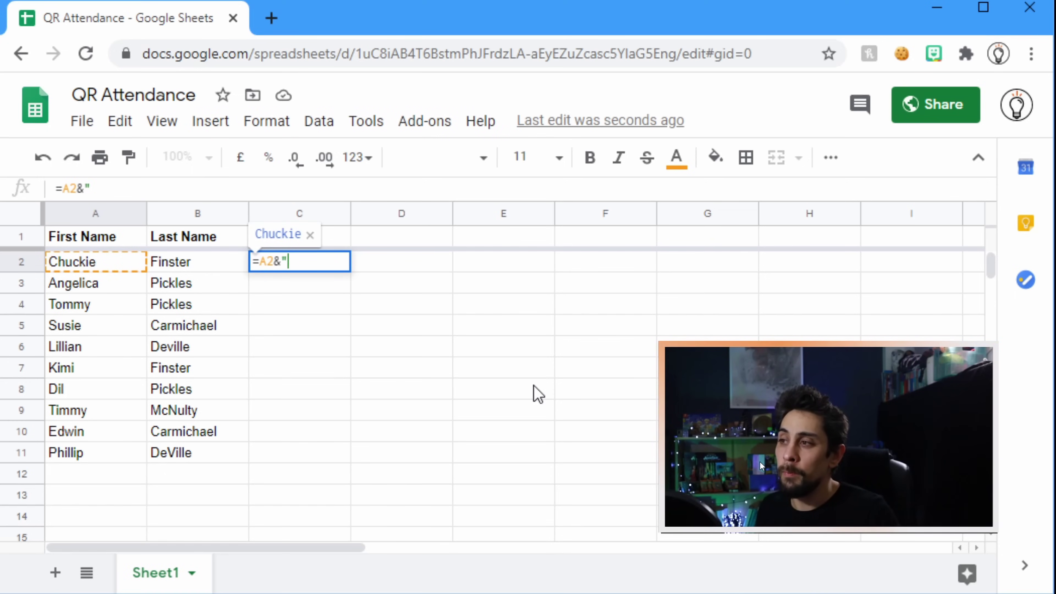
text( ")
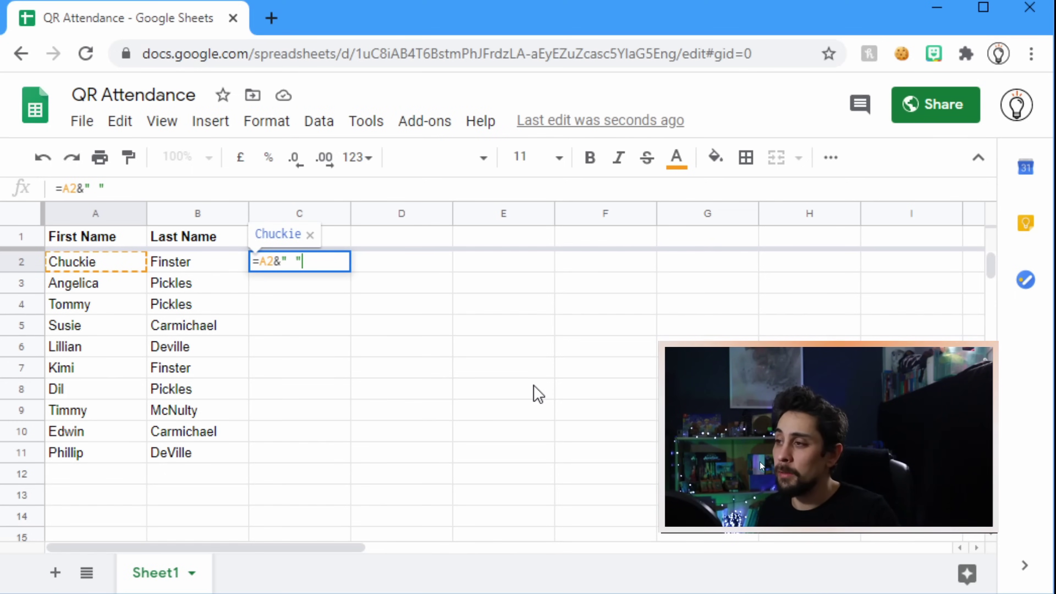
text(&)
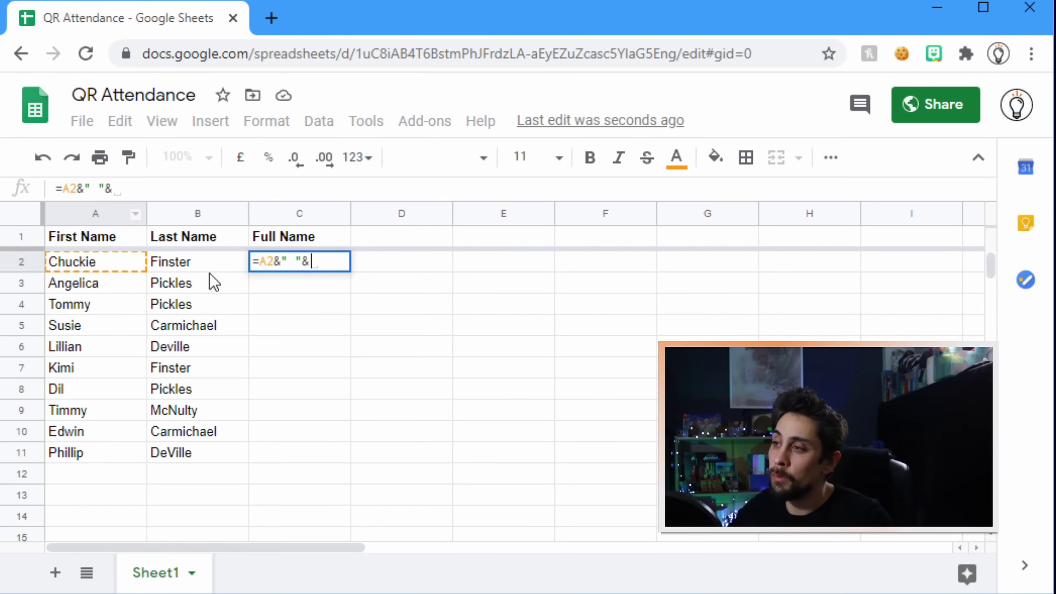
click(185, 268)
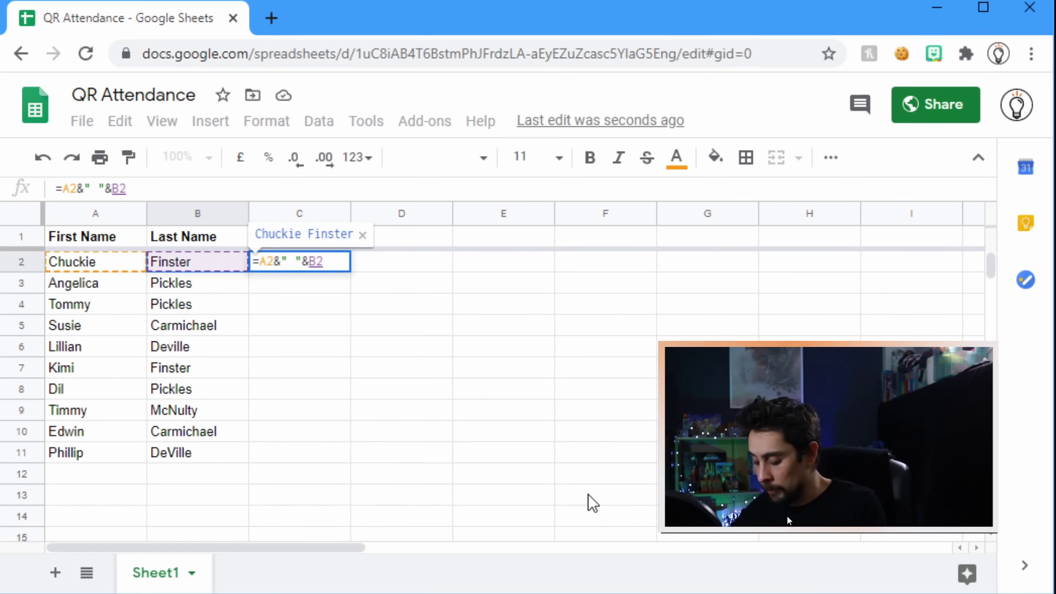
key(Return)
- Fill the full-name formula down to C11 and widen column C
click(302, 258)
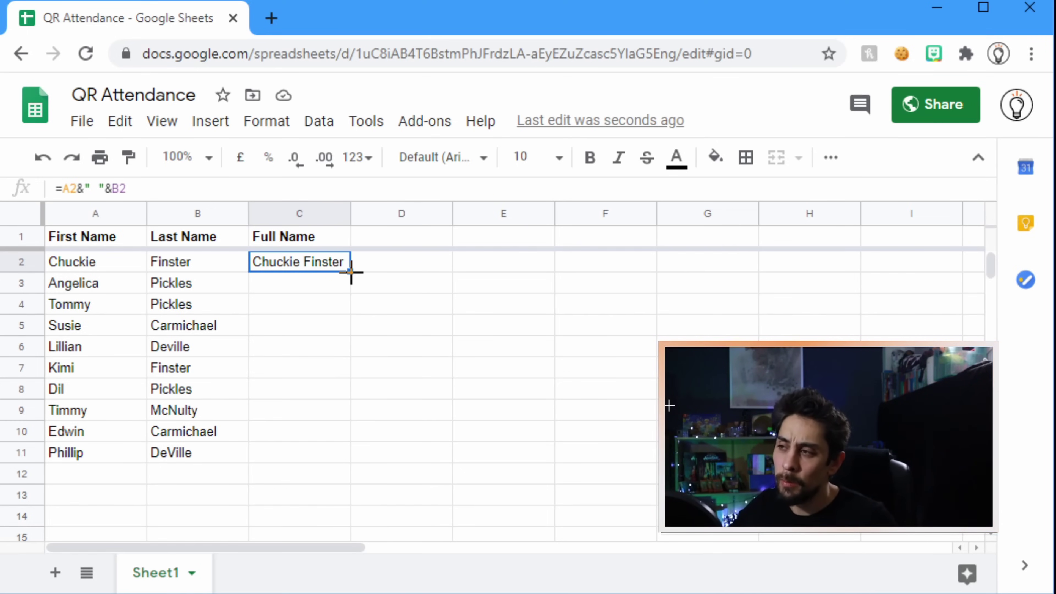
double_click(351, 272)
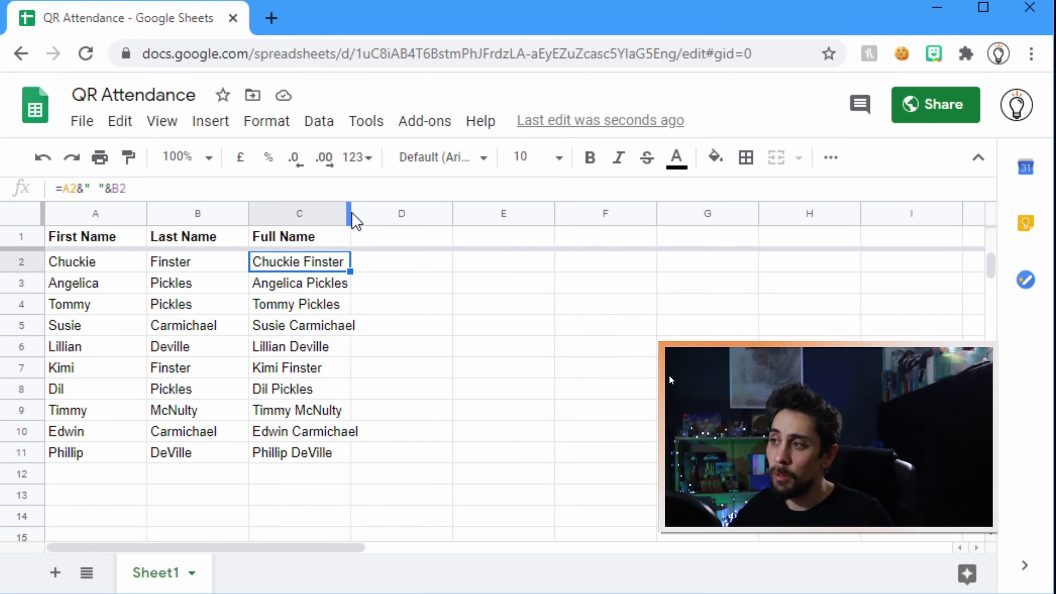
drag(350, 210, 386, 203)
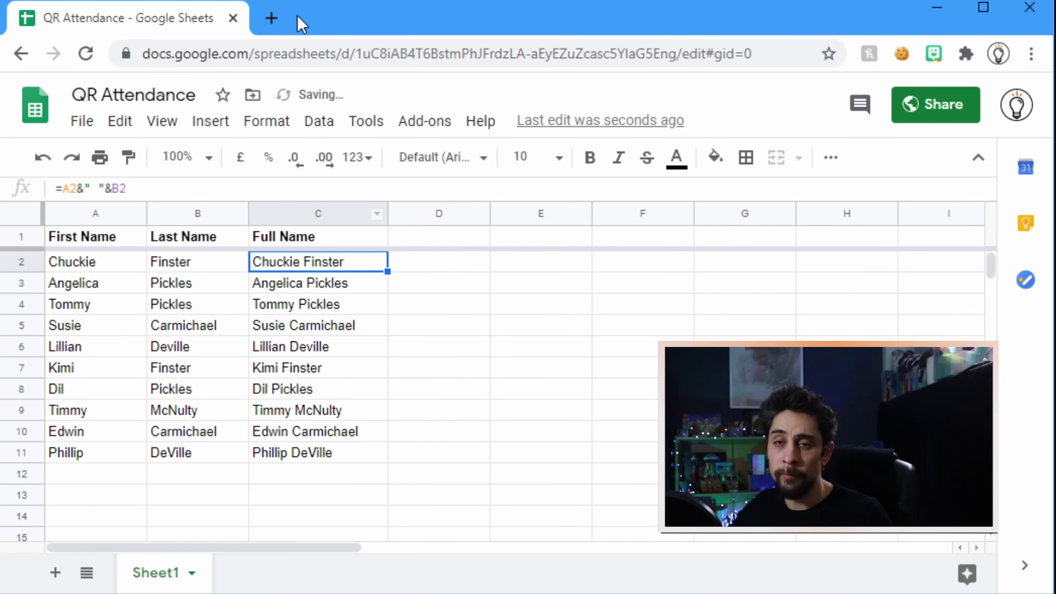
- Create a new blank form in a new tab and title it 'Welcome back to class!'
click(271, 18)
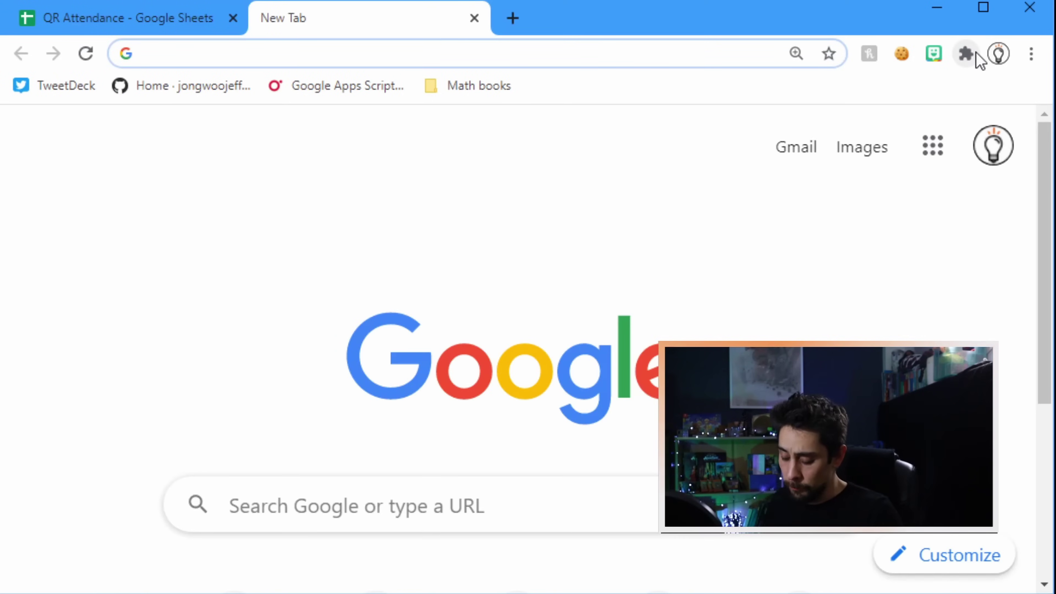
text(forms.)
key(Return)
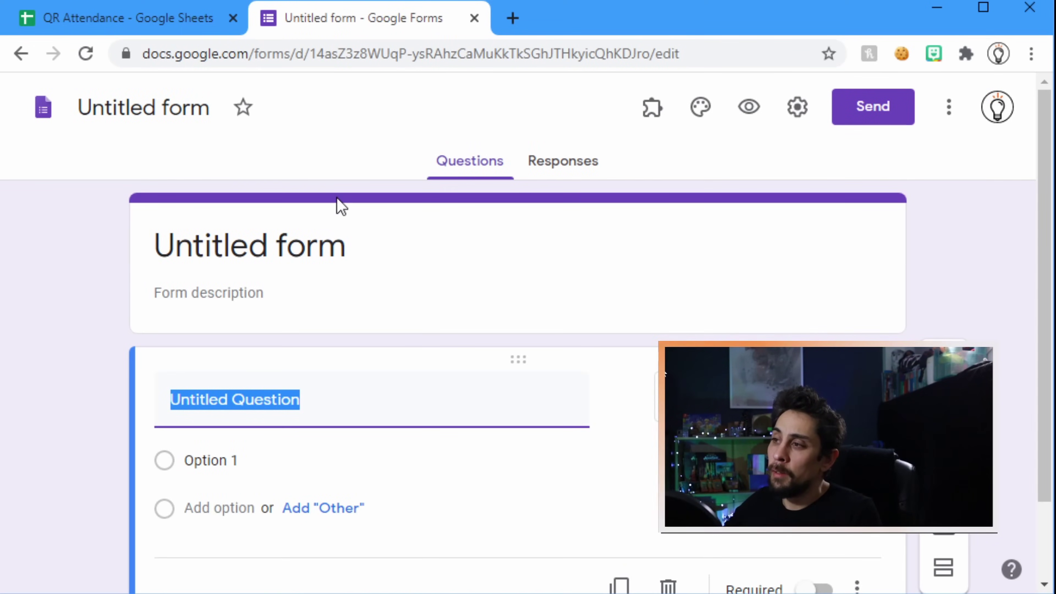
click(349, 224)
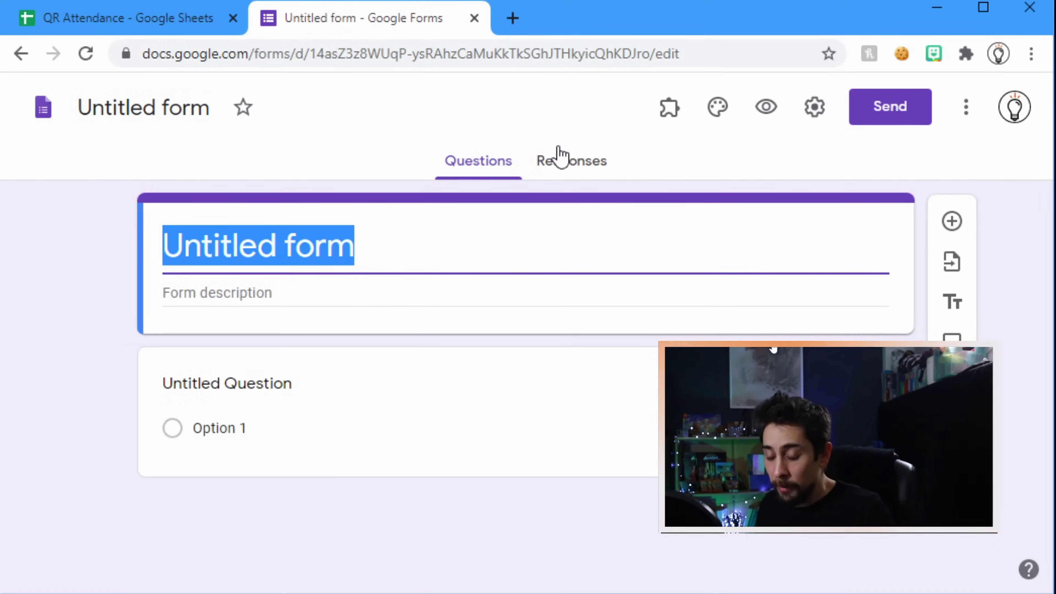
text(Welco)
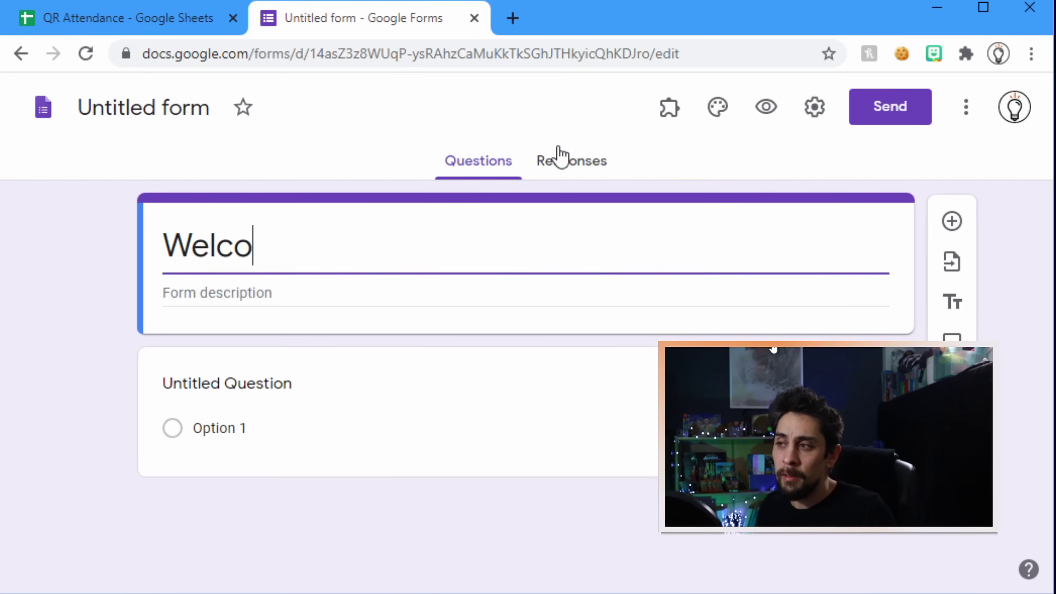
text(me back to class!)
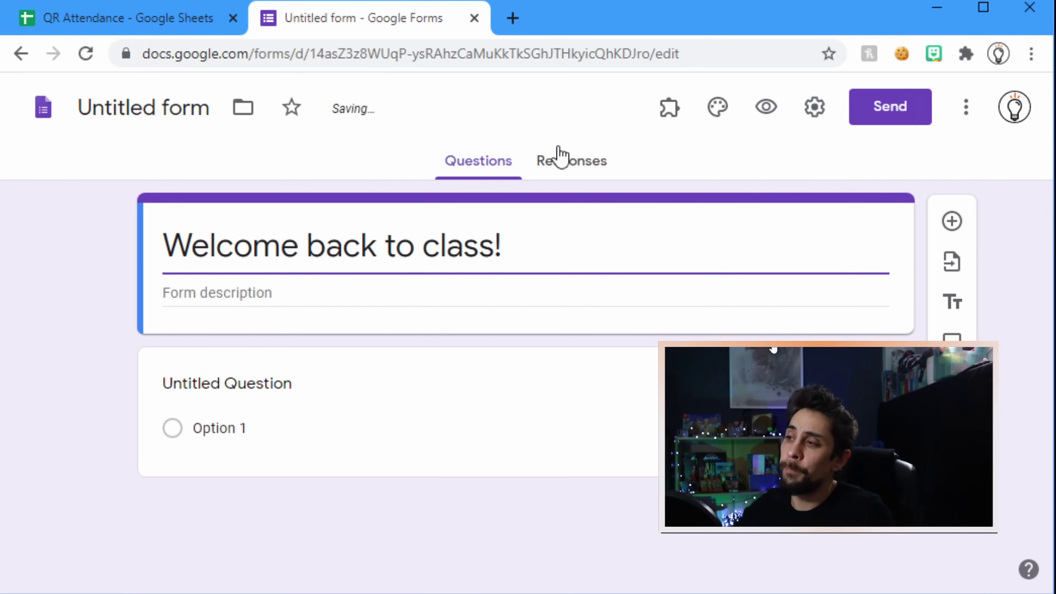
click(155, 109)
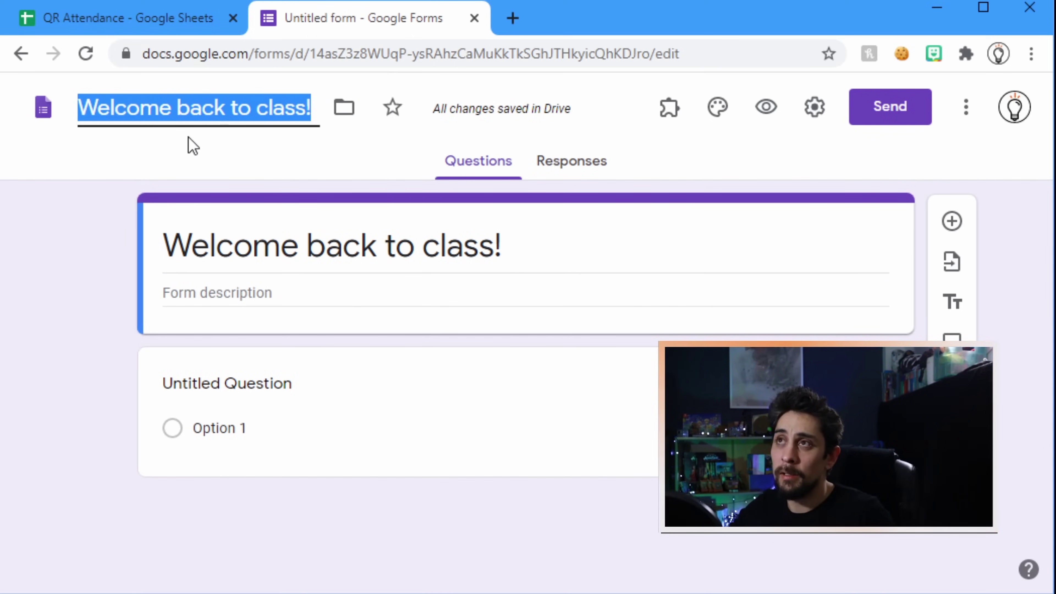
- Move the form into Google stuff Help > gProjects > QR codes attendance revisited, accepting the access change
click(344, 108)
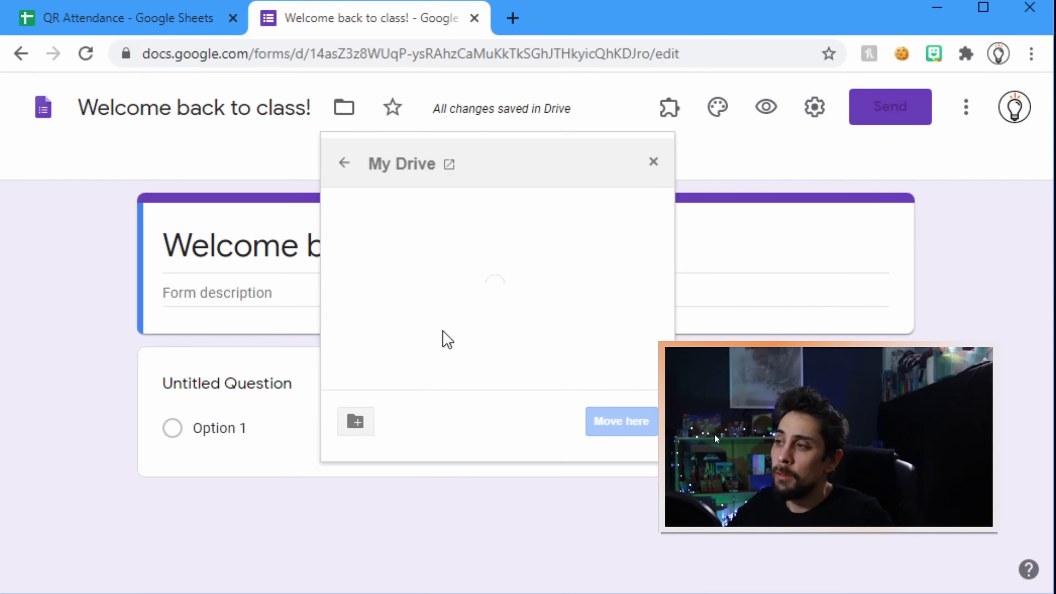
scroll(460, 288, down, 3)
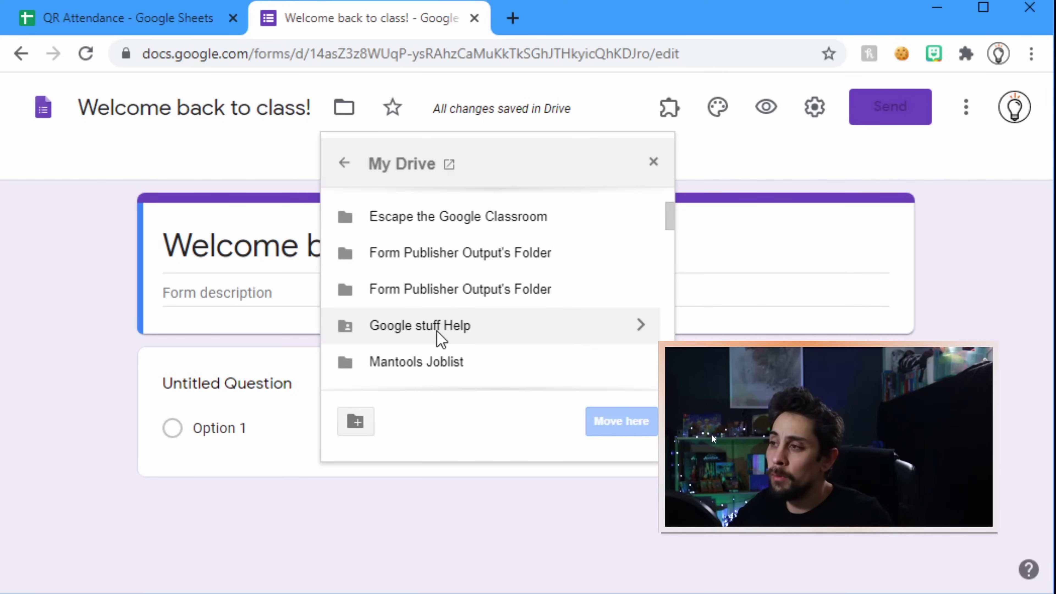
click(641, 324)
scroll(487, 258, down, 3)
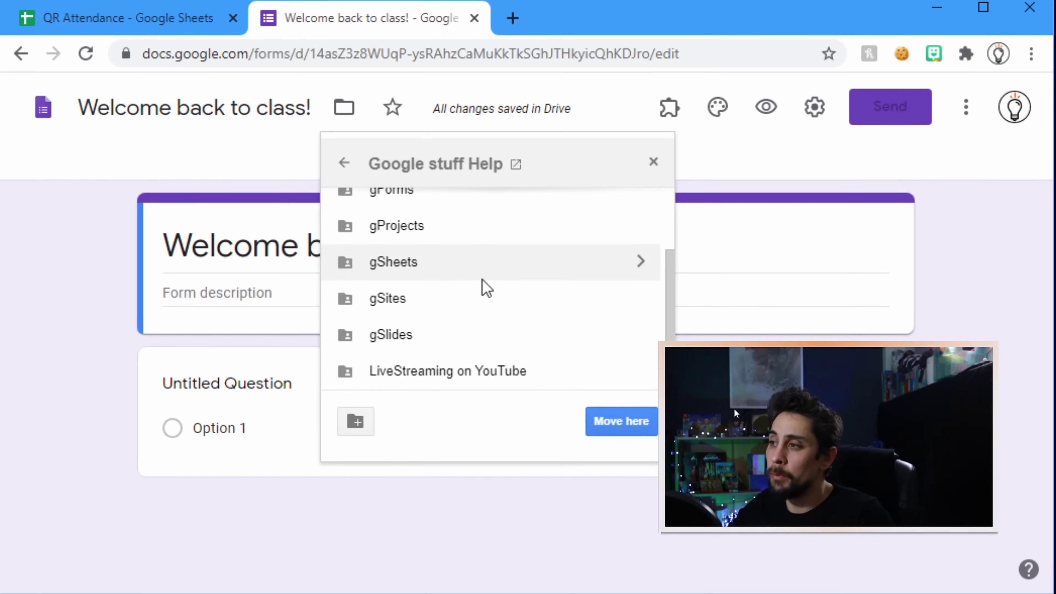
click(639, 227)
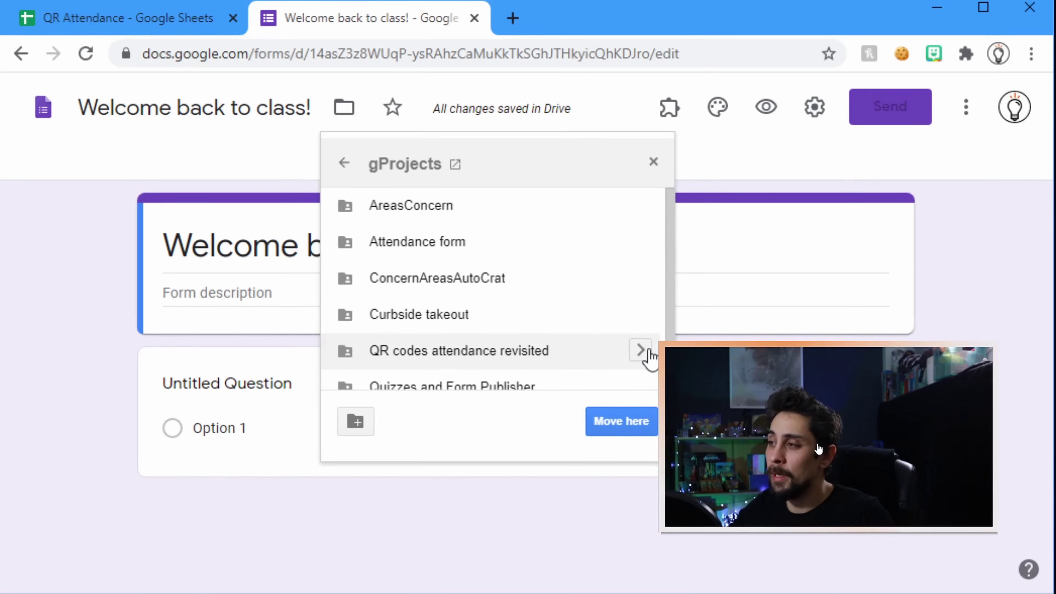
click(640, 350)
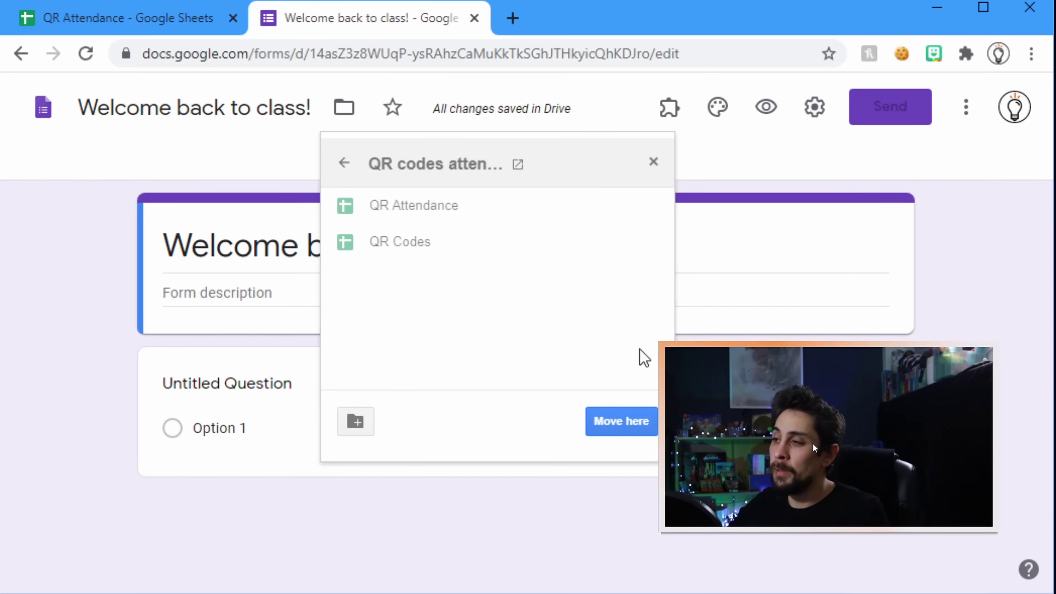
click(343, 162)
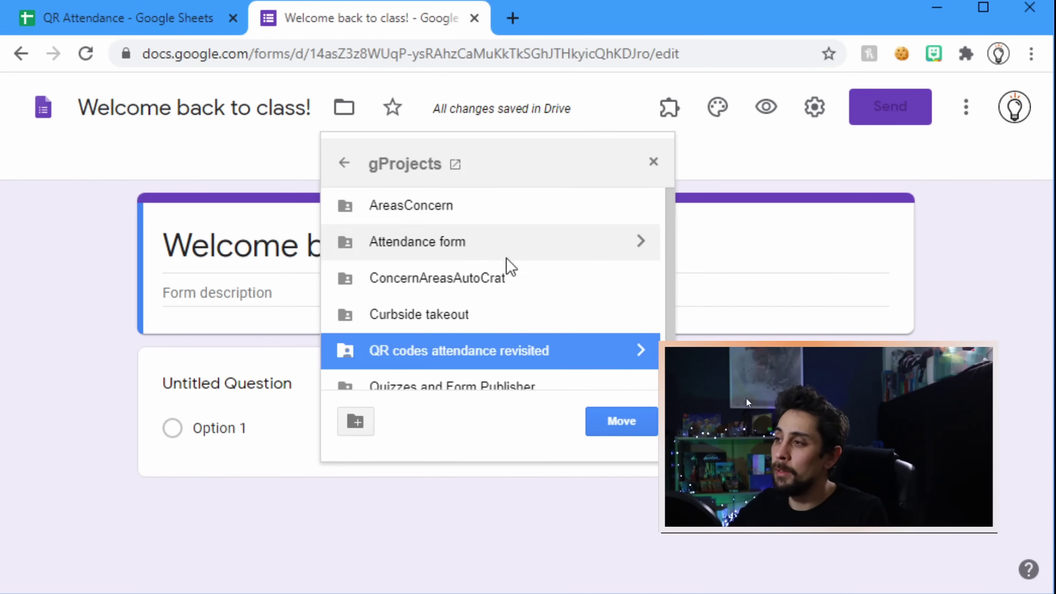
scroll(591, 309, down, 1)
click(536, 299)
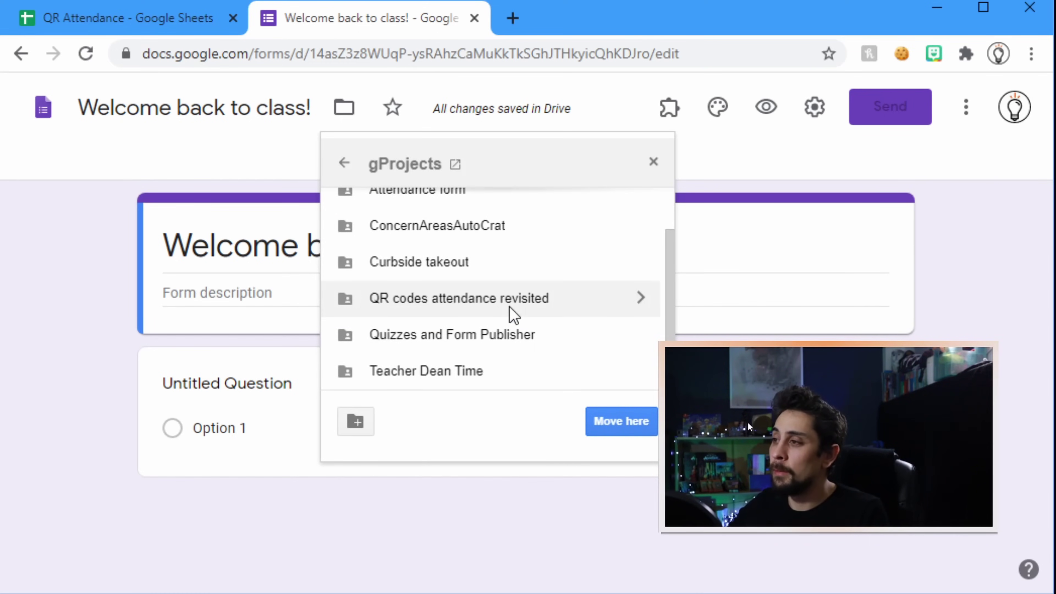
click(514, 314)
click(620, 422)
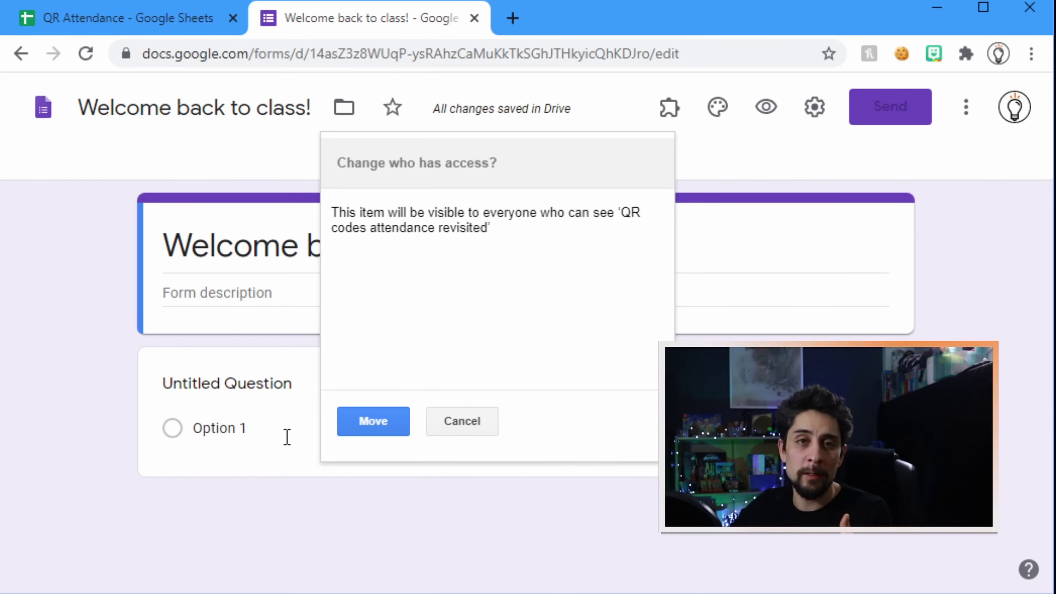
click(373, 421)
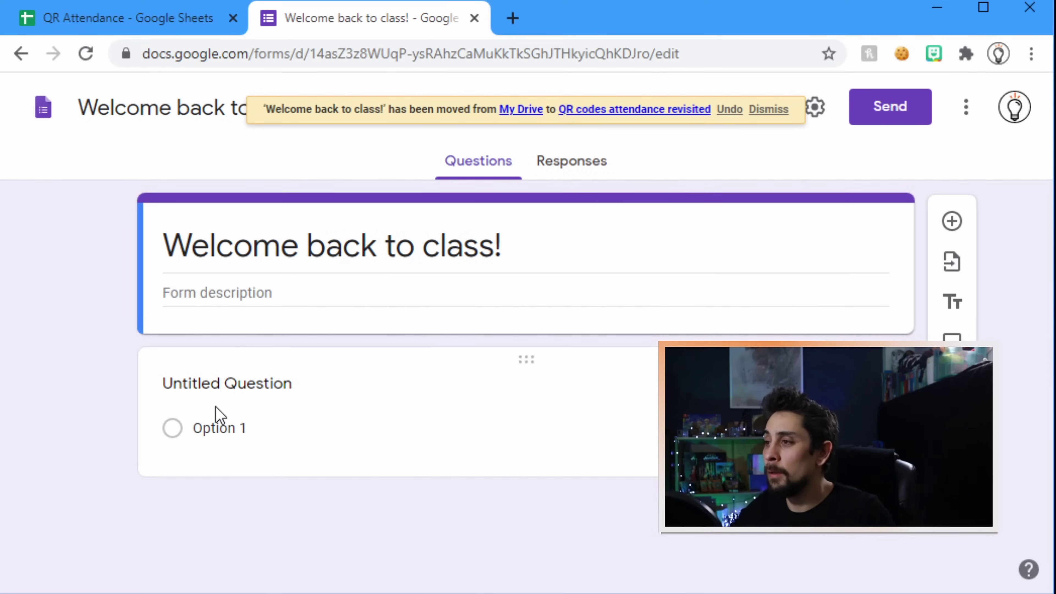
- Title the form's first question 'Name'
click(257, 373)
text(Name)
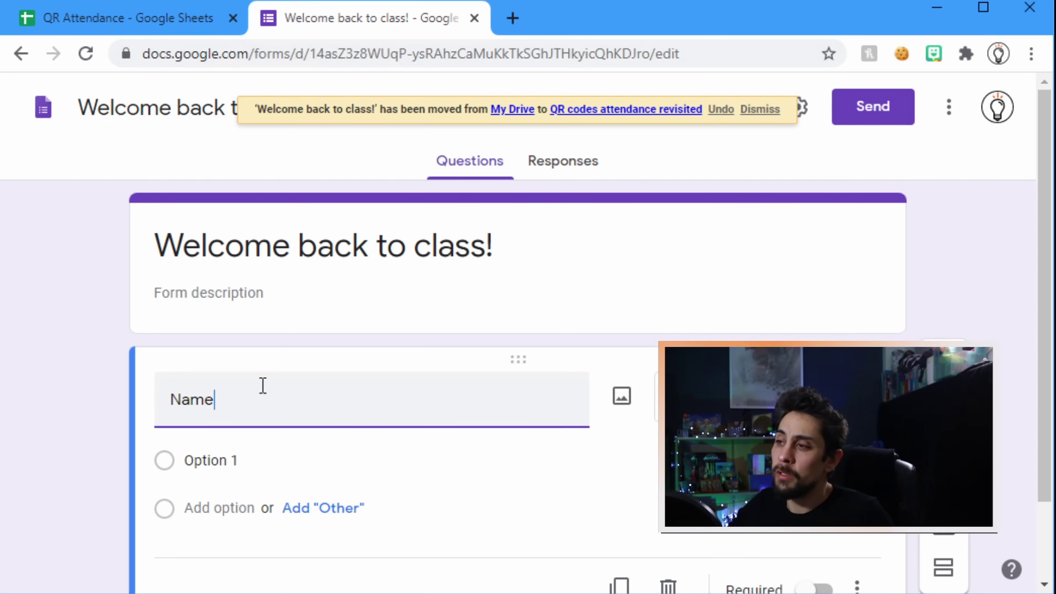
- Back in QR Attendance, select the full names in C2:C11 and copy them
click(170, 30)
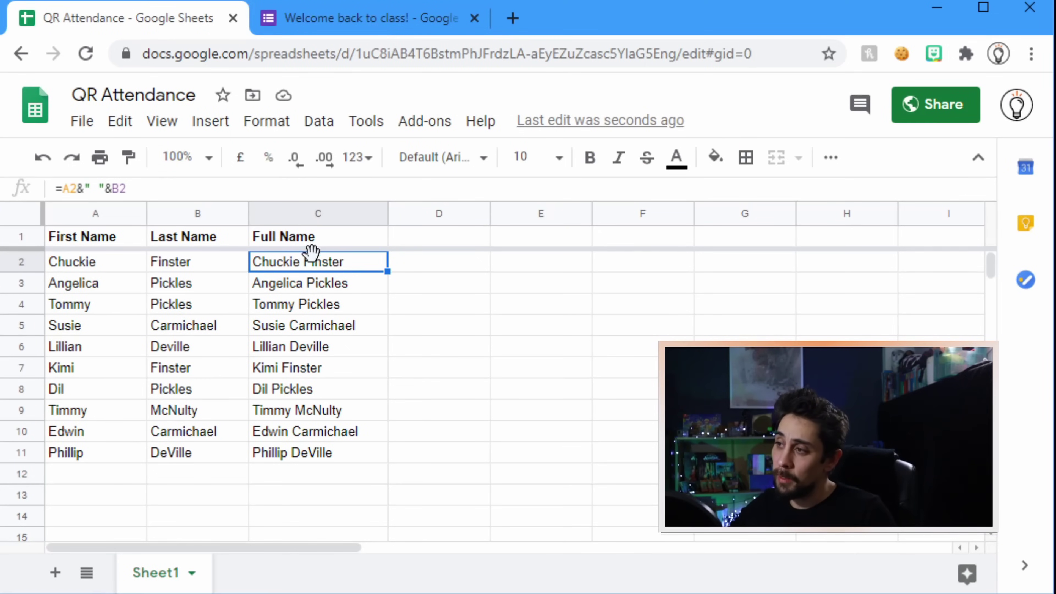
key(ctrl+shift+Down)
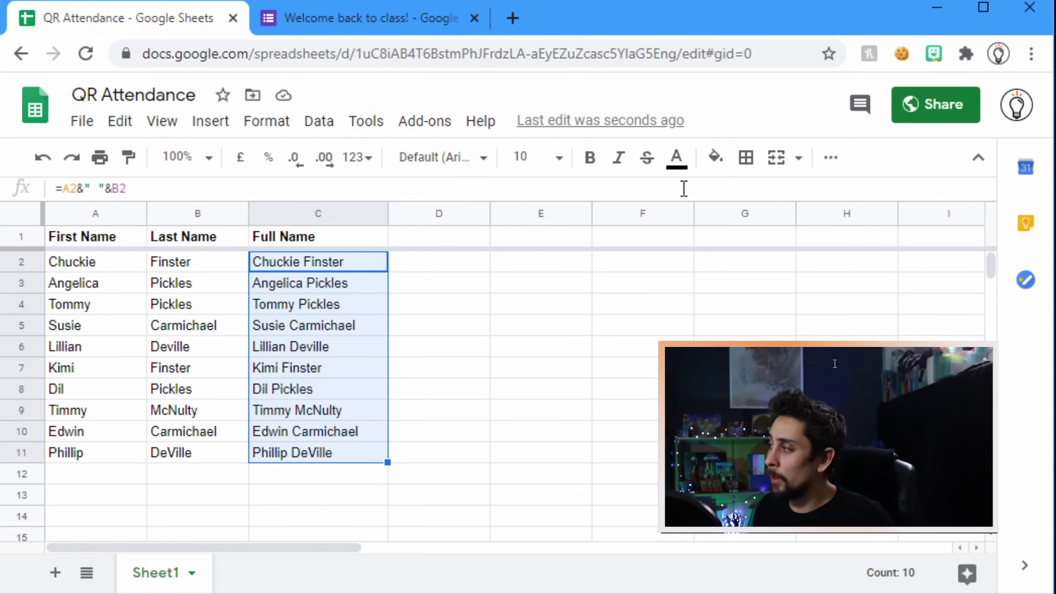
key(ctrl+shift+Up)
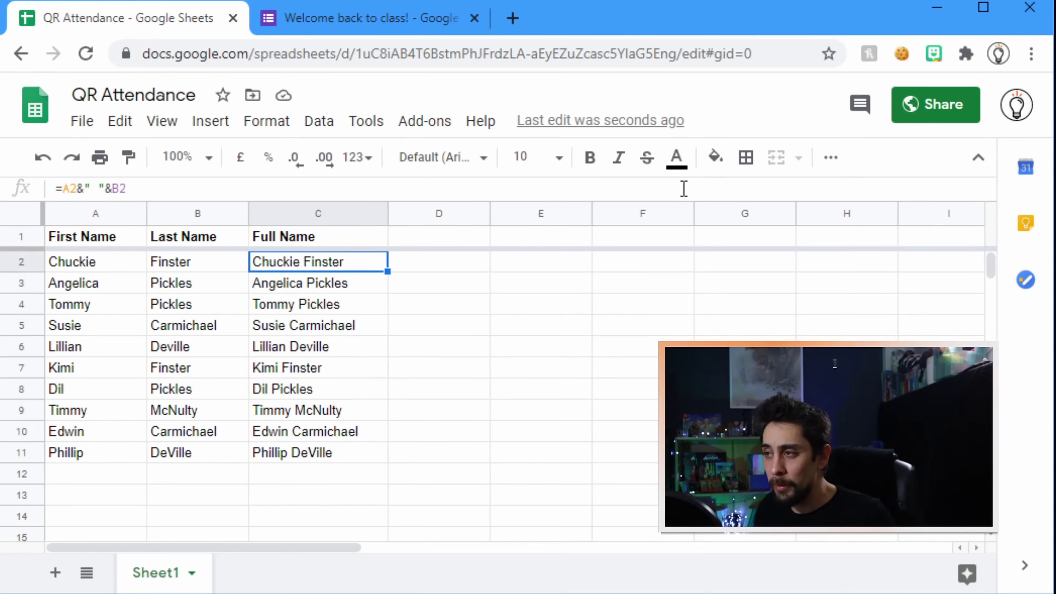
key(ctrl+shift+Down)
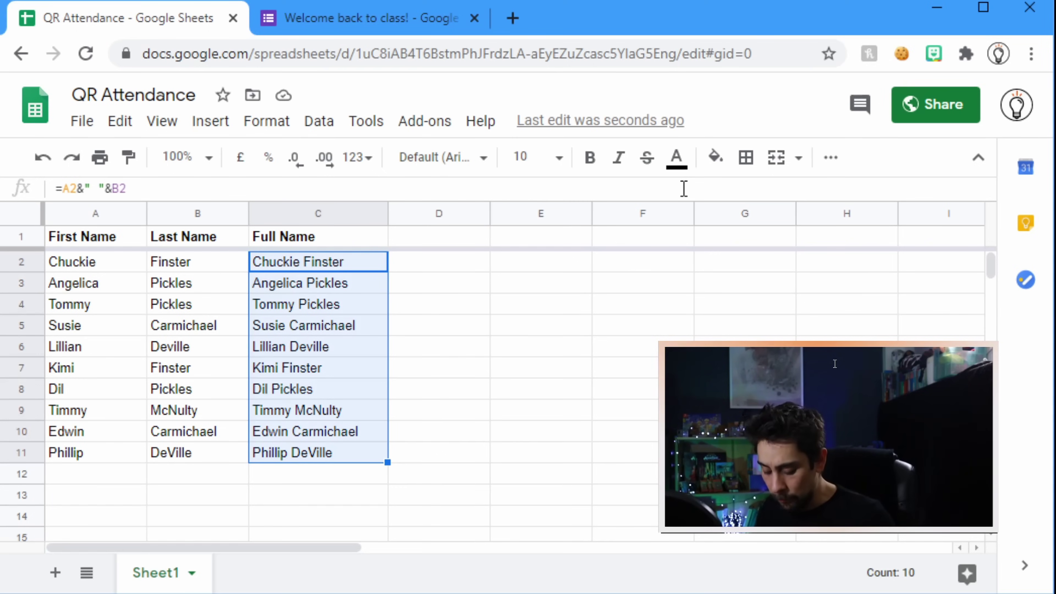
key(ctrl+c)
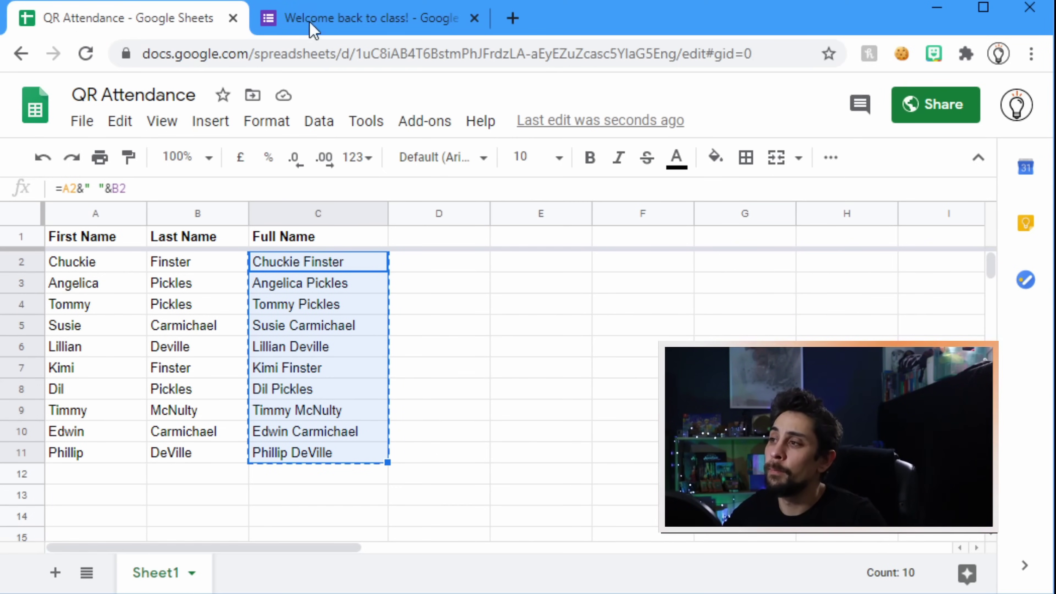
- Paste the copied names over Option 1 so the Name question lists all ten students
click(340, 19)
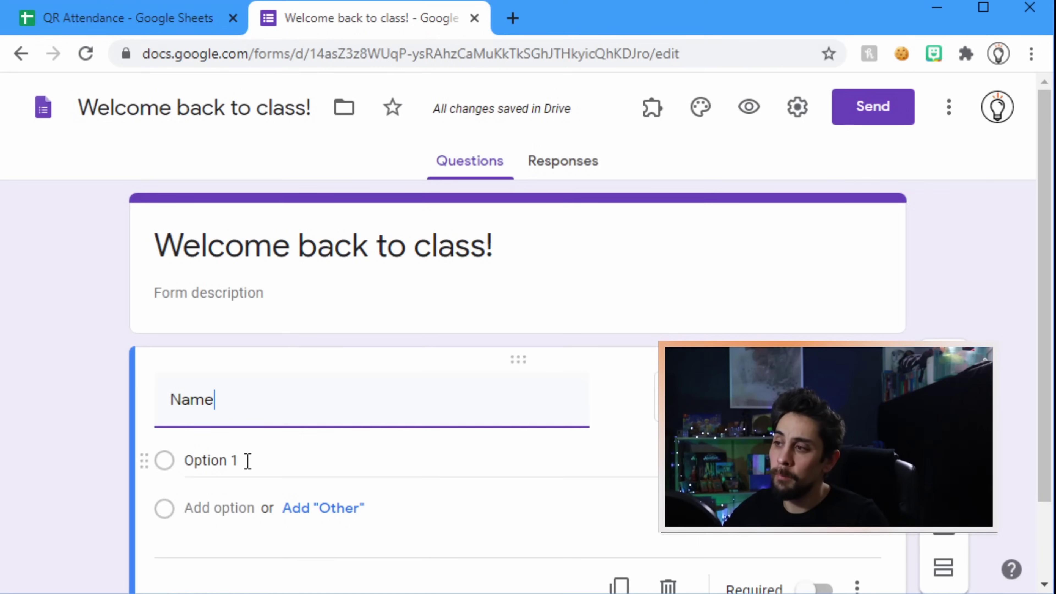
click(248, 460)
key(ctrl+v)
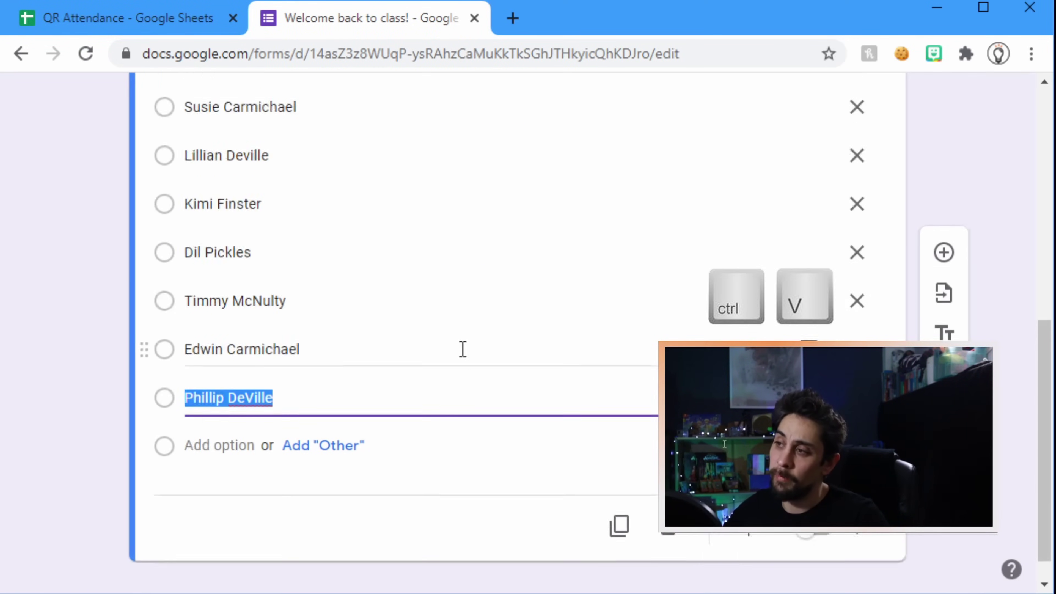
scroll(462, 359, up, 5)
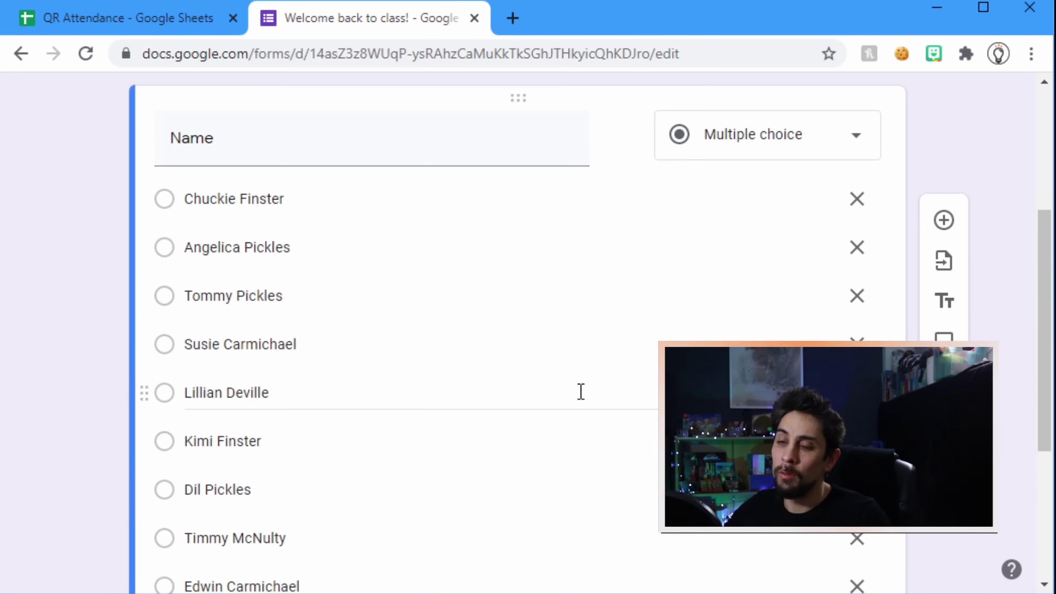
scroll(573, 368, up, 5)
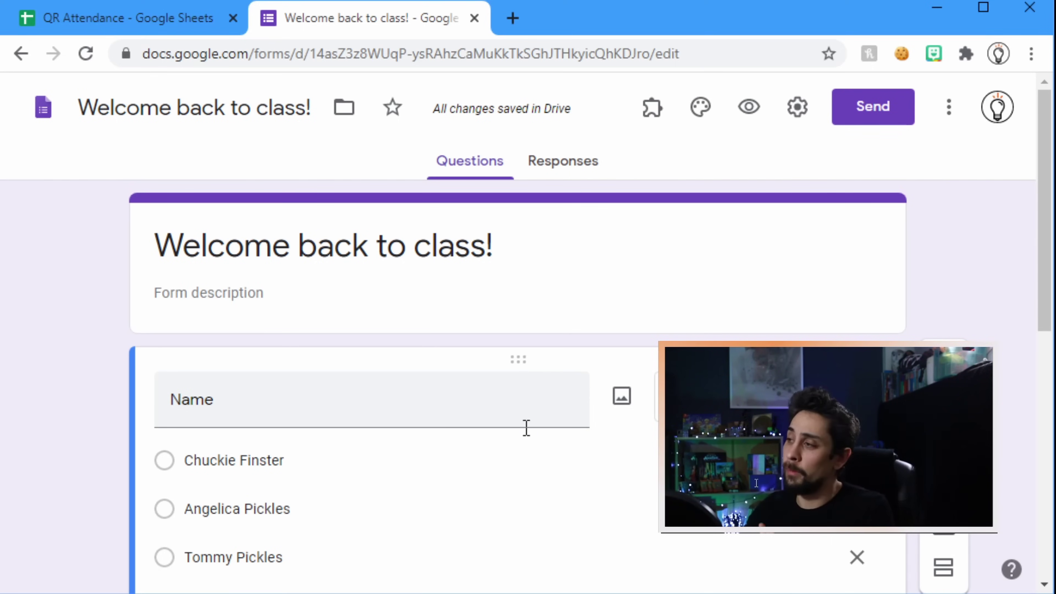
- Generate a pre-filled link with Name set to Chuckie Finster and copy it
click(953, 111)
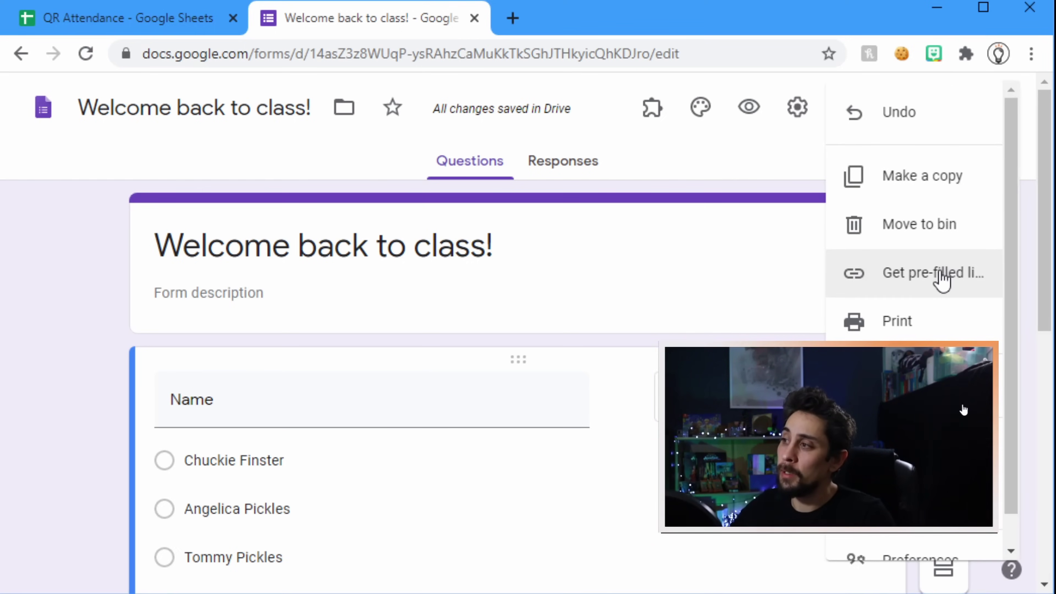
click(941, 281)
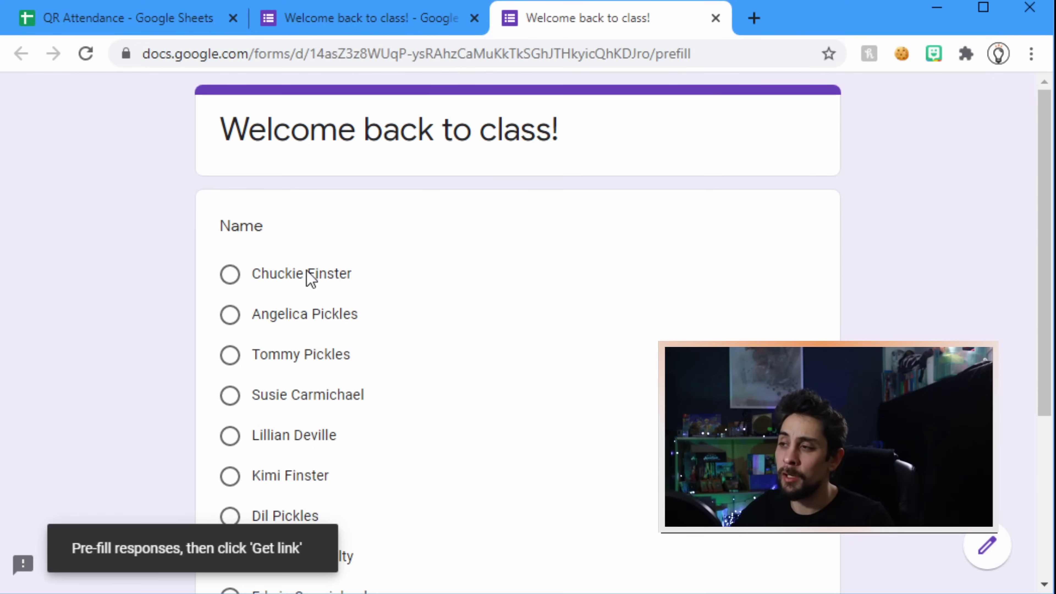
click(310, 279)
scroll(379, 297, down, 6)
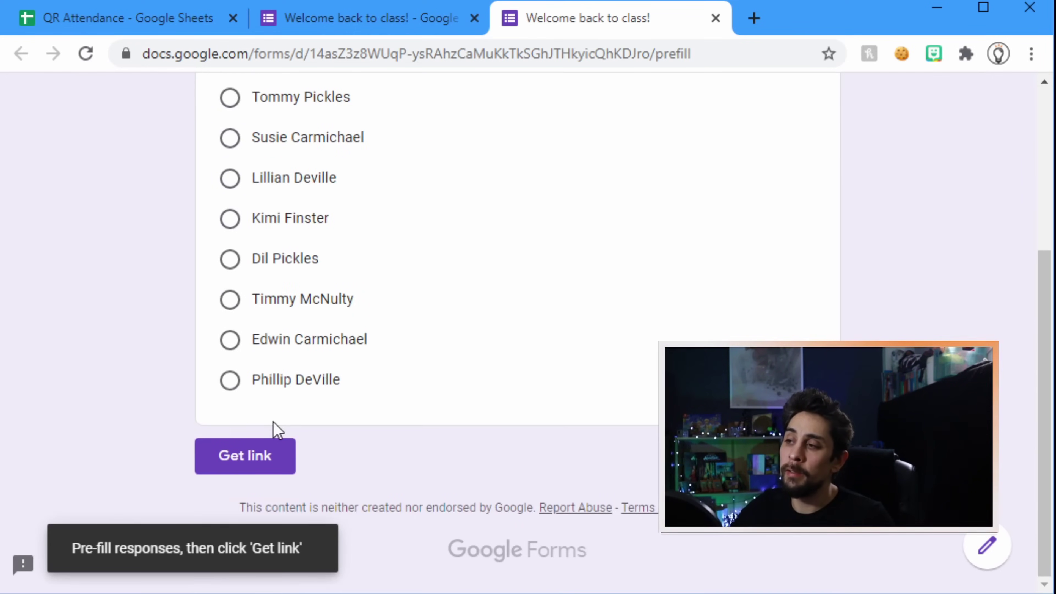
click(256, 456)
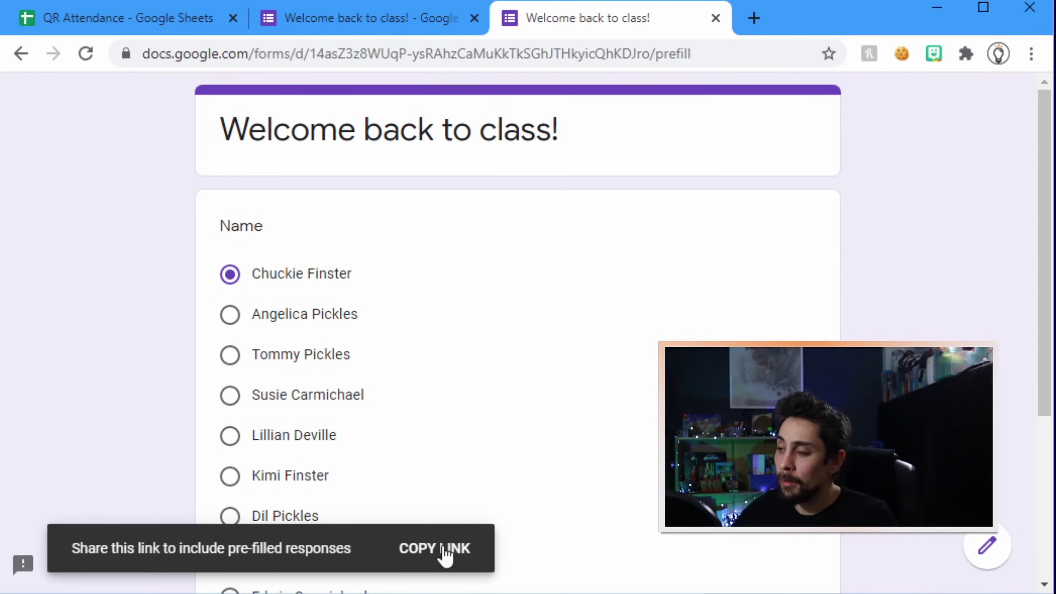
click(444, 549)
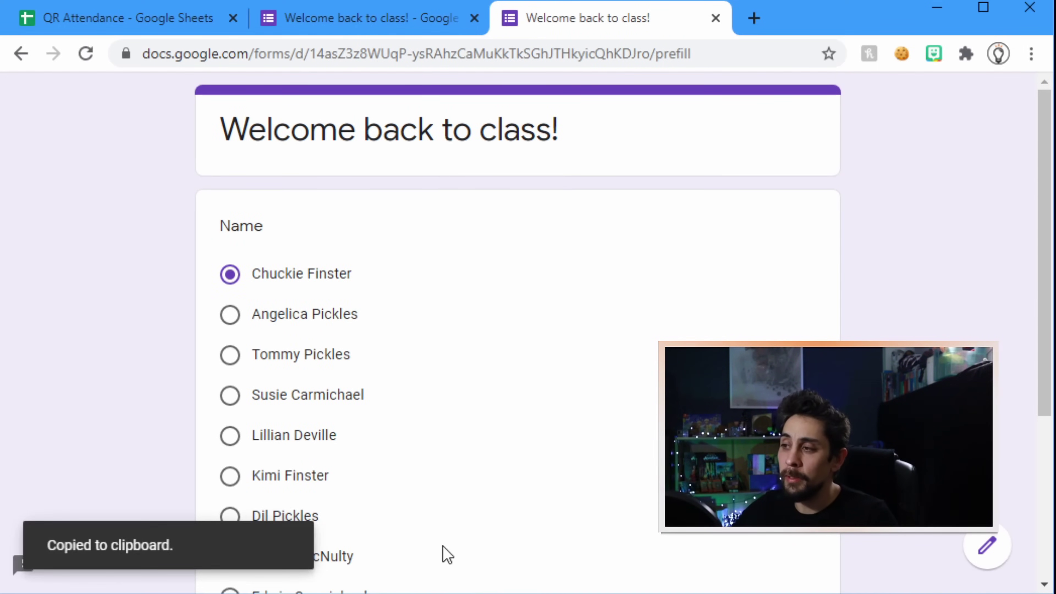
- Test the pre-filled link in a new tab, then regenerate and copy it again
click(754, 19)
key(ctrl+v)
key(Return)
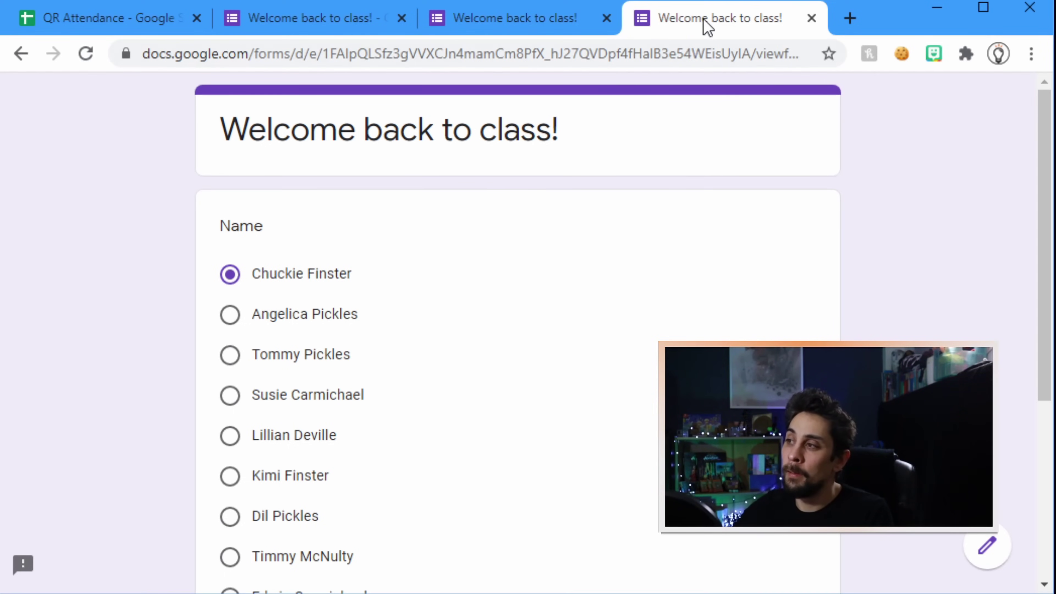
key(ctrl+w)
scroll(471, 353, down, 5)
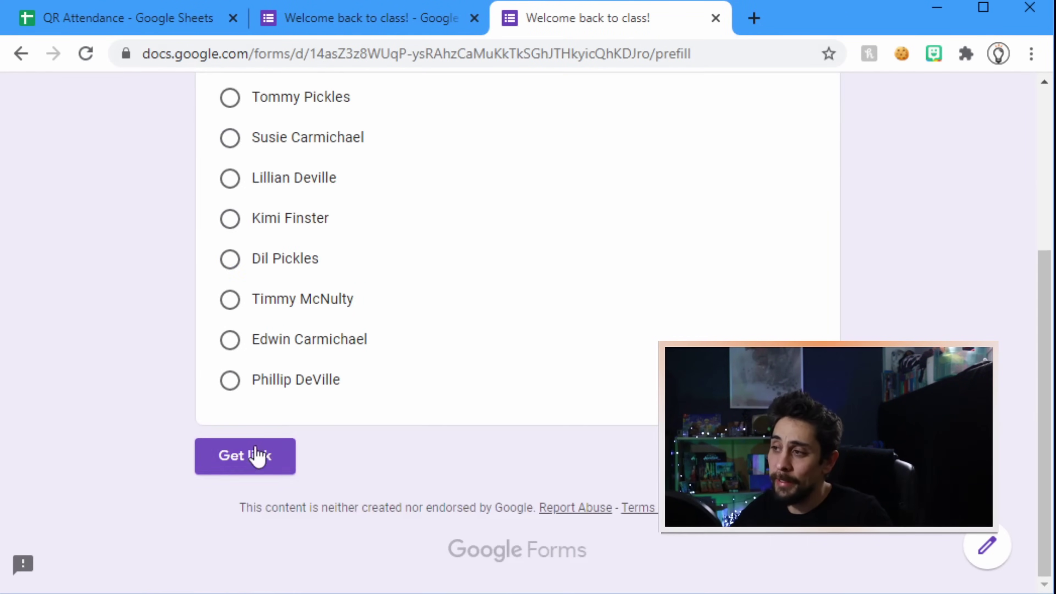
click(243, 456)
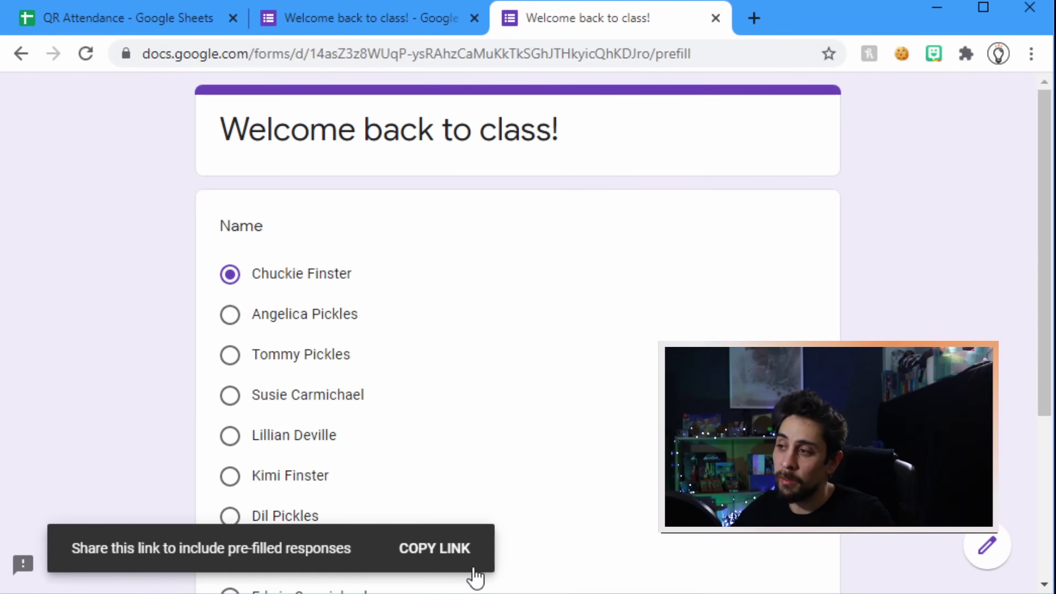
click(448, 563)
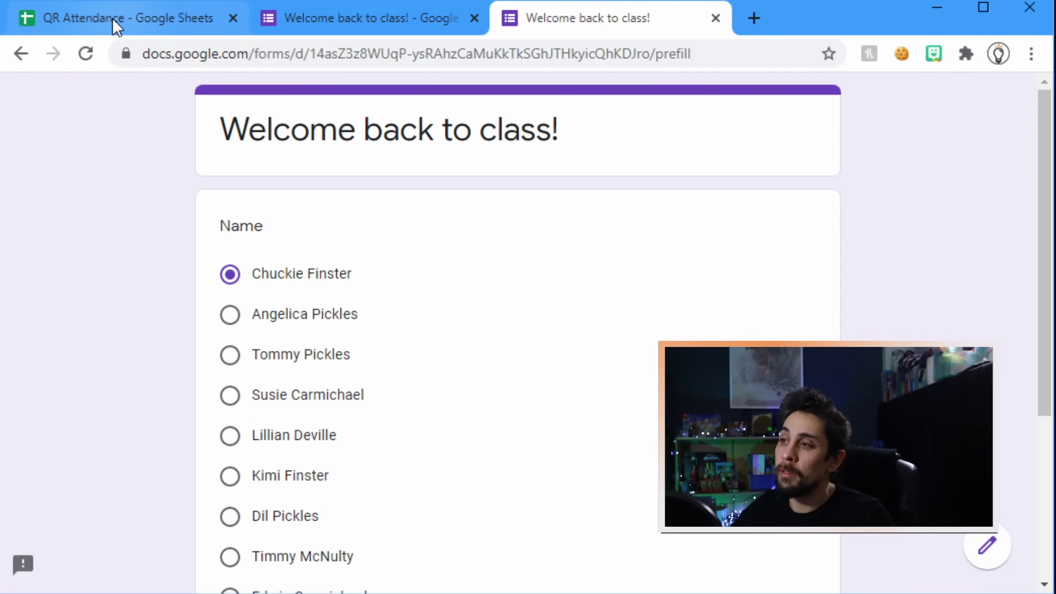
- Paste the pre-filled form link into D2 on the QR Attendance sheet
click(139, 23)
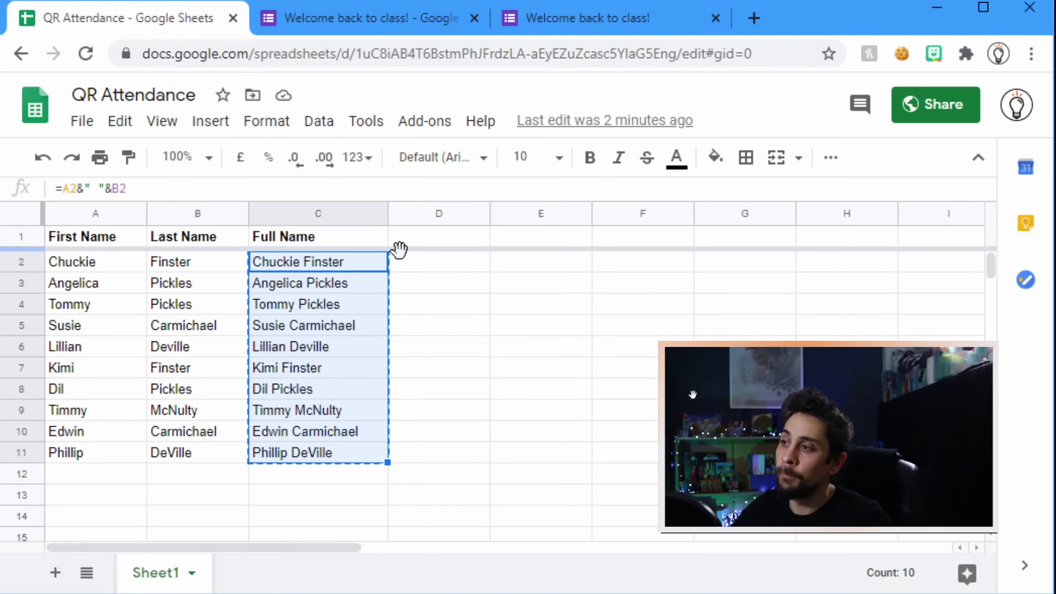
click(420, 270)
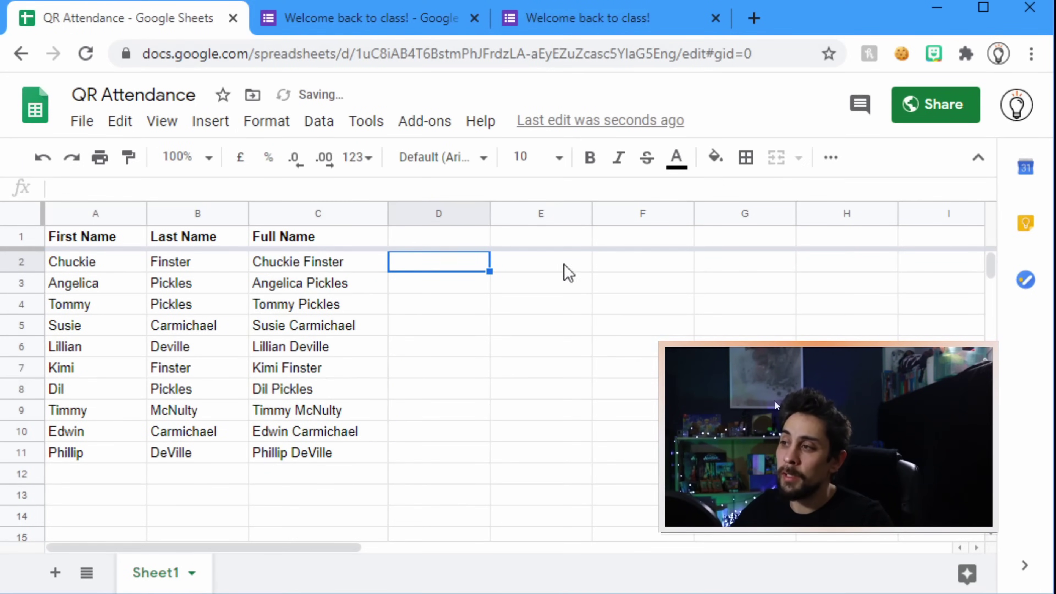
key(ctrl+v)
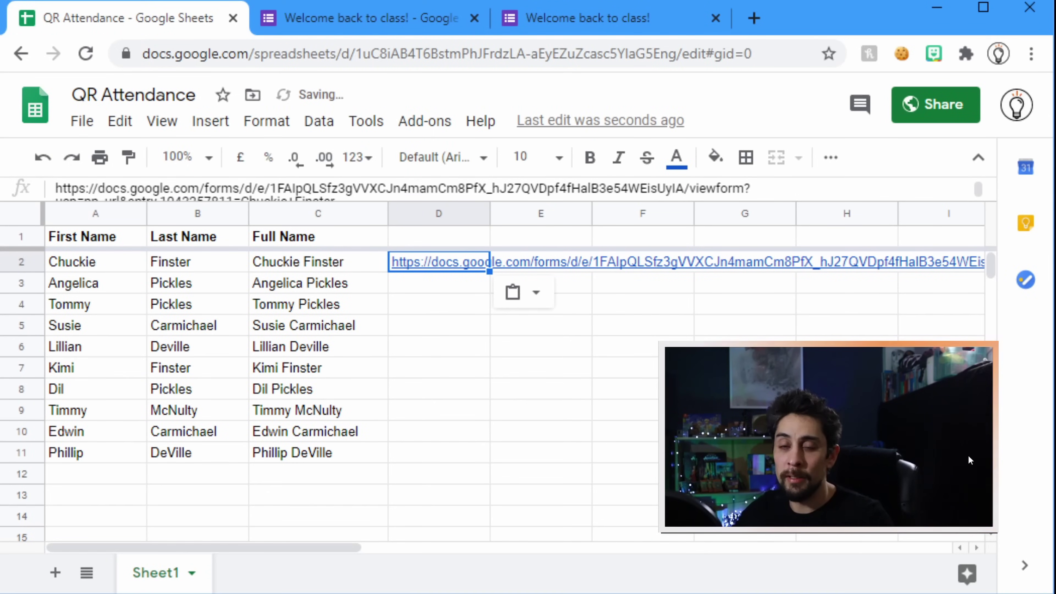
- Add a bold 'URL' header in D1
key(Up)
text(URL)
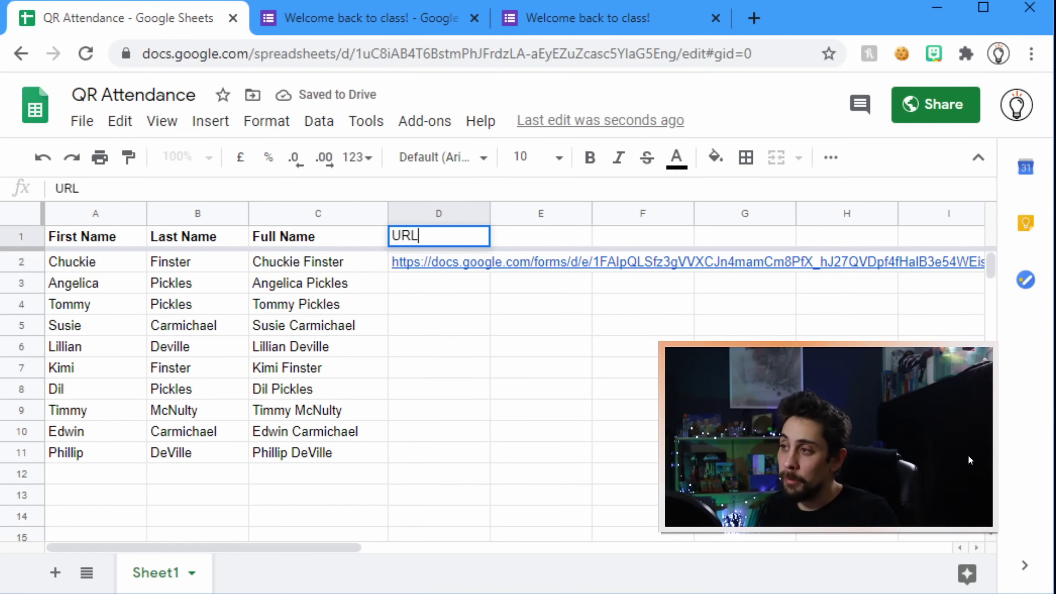
key(ctrl+b)
key(Return)
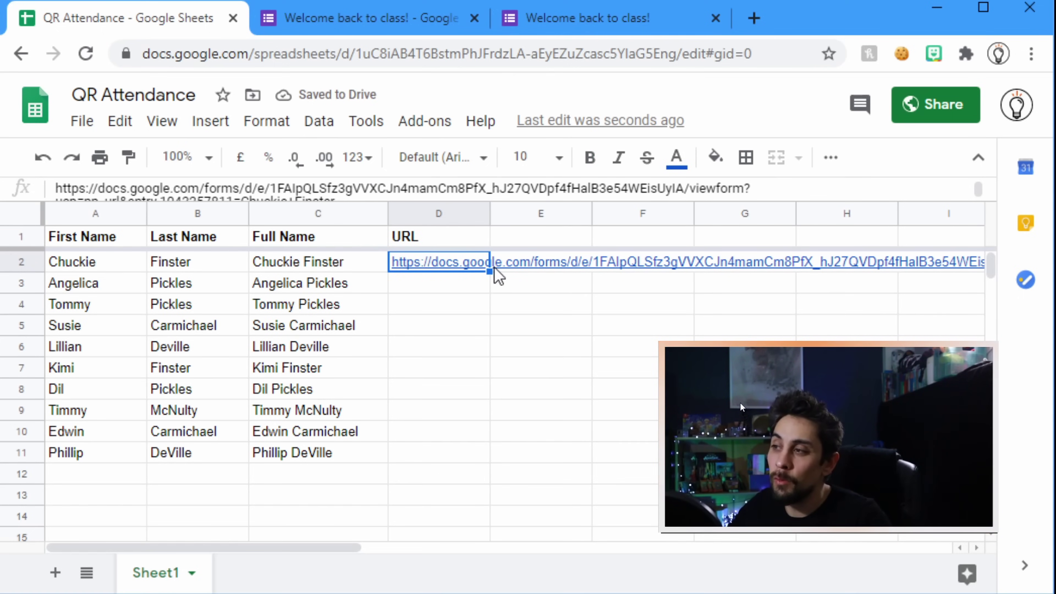
mouse_move(490, 274)
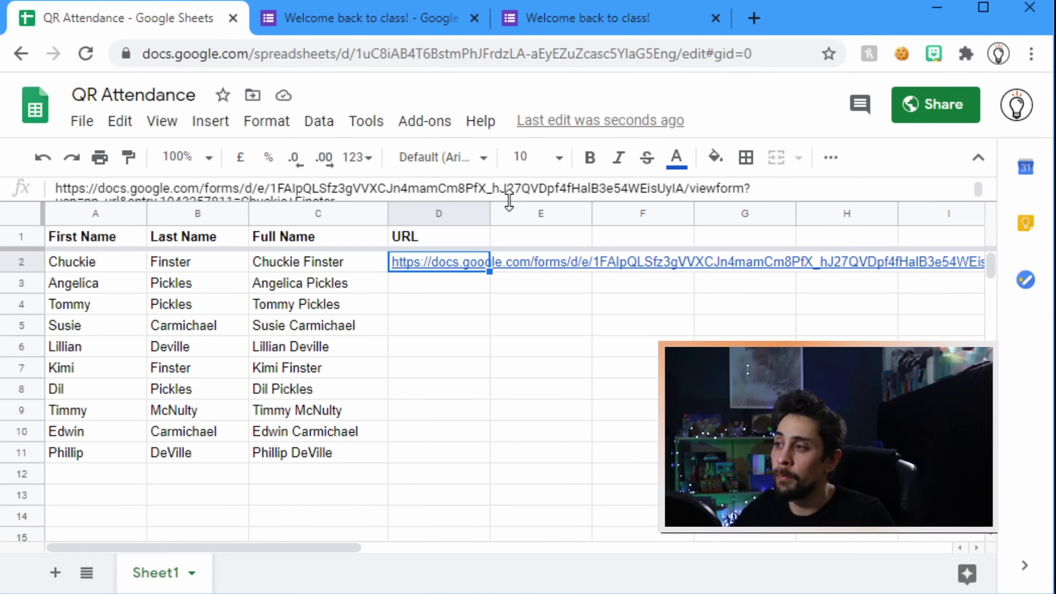
- Edit D2's link: replace viewform with formResponse and delete usp=pp_url&
drag(507, 199, 506, 227)
click(756, 188)
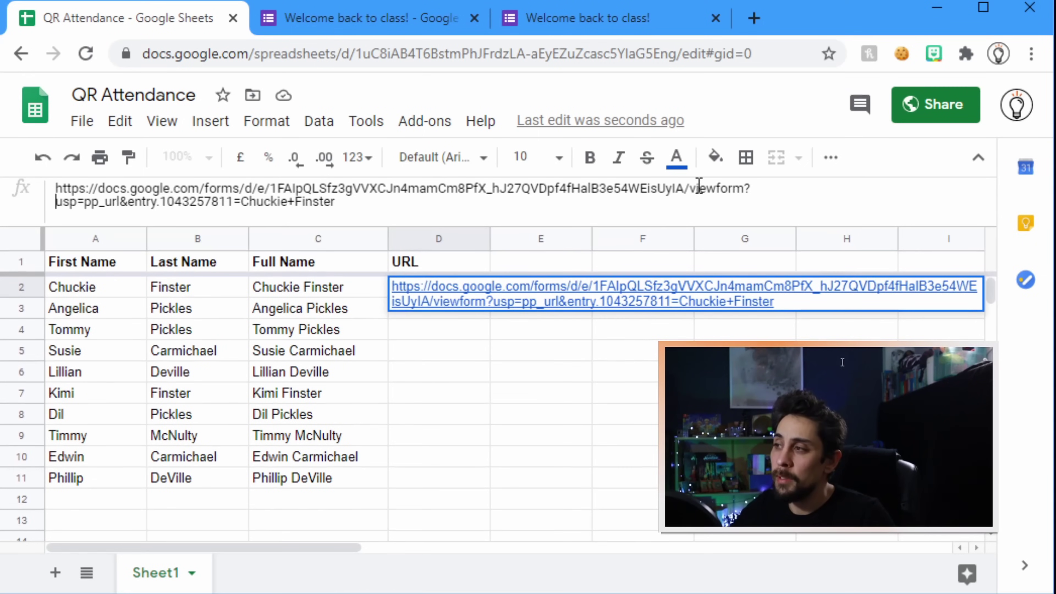
drag(692, 192, 744, 196)
text(formRespo)
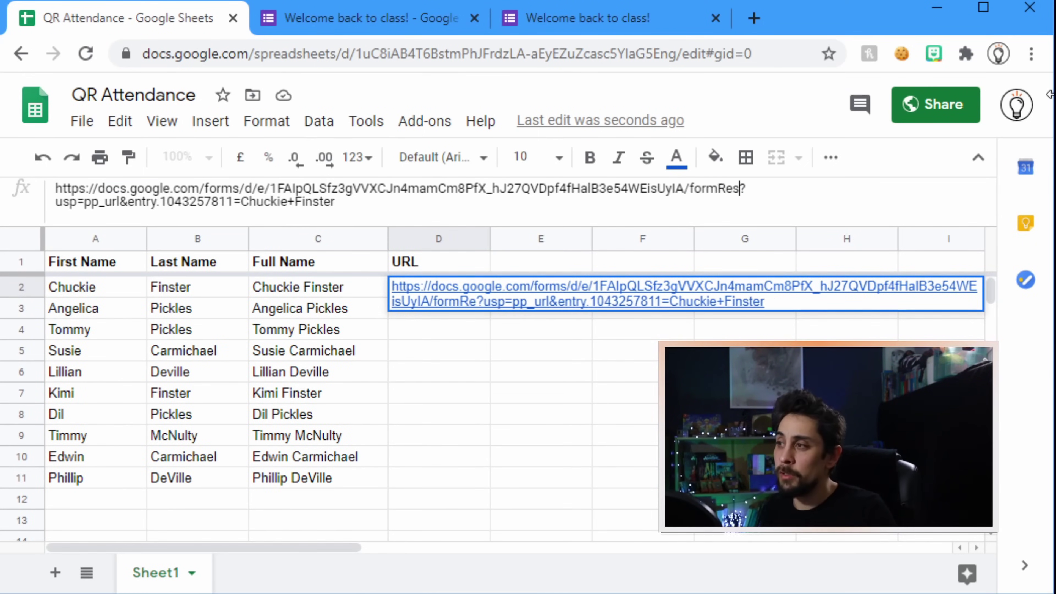
text(nse)
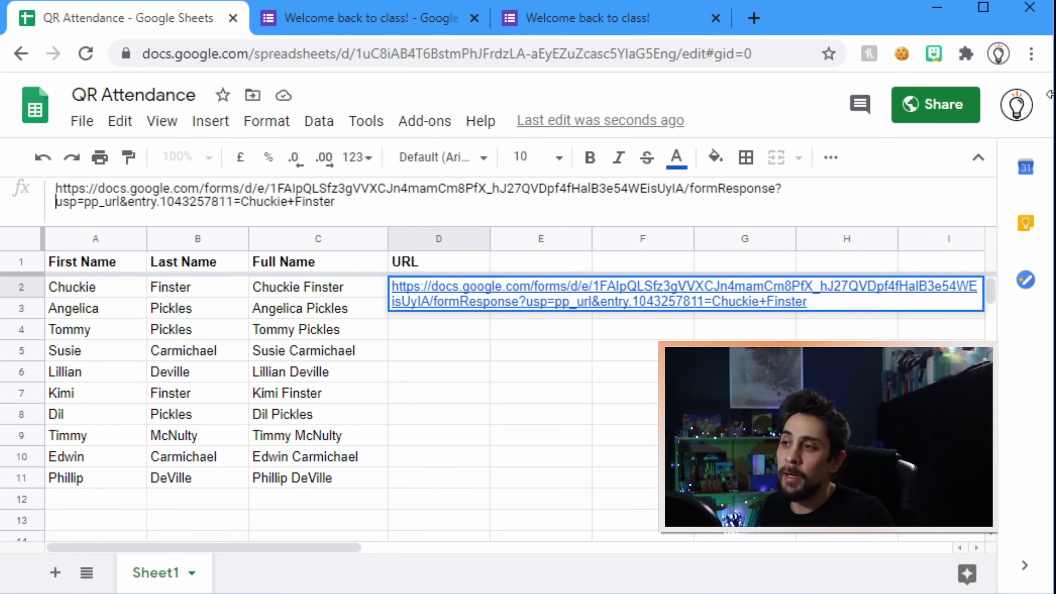
drag(69, 202, 116, 202)
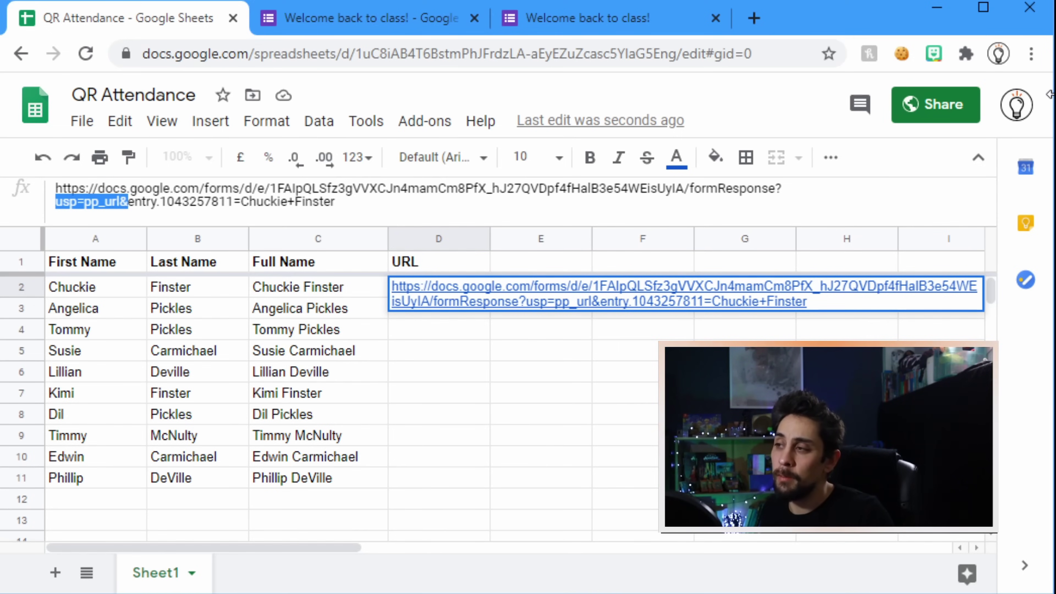
key(BackSpace)
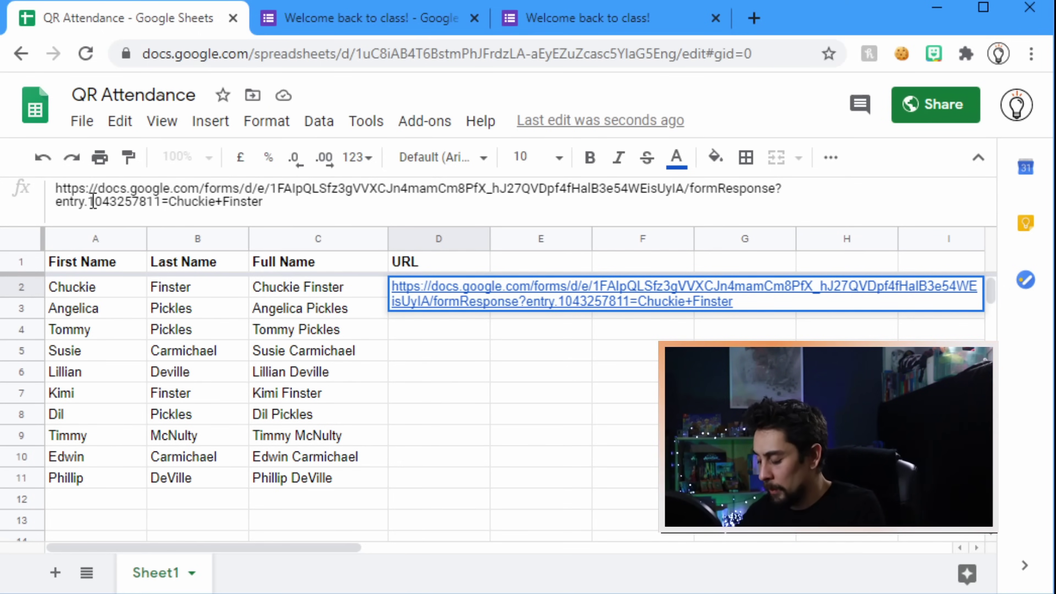
key(Return)
click(453, 293)
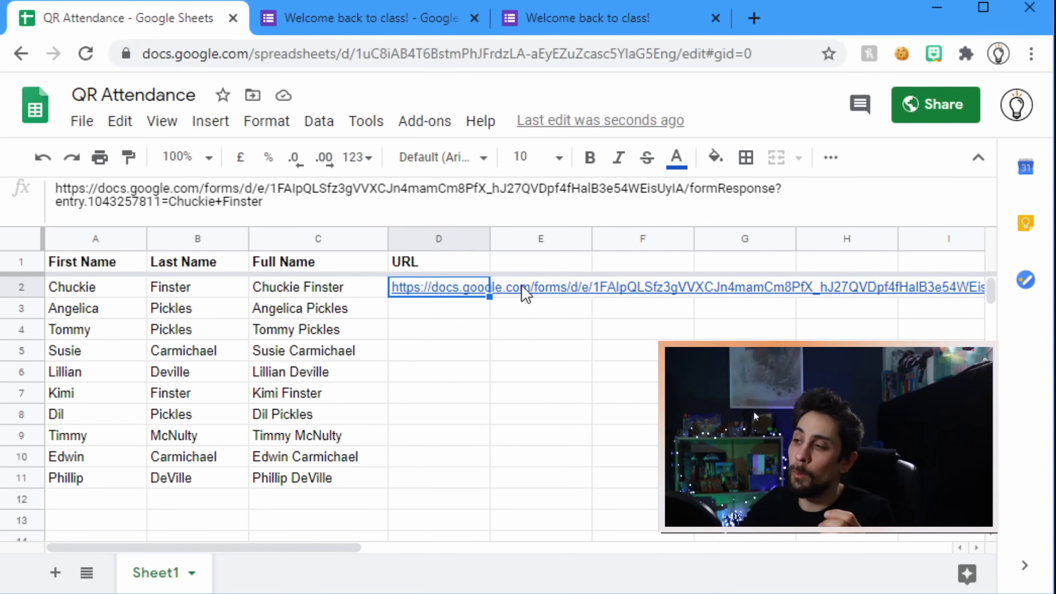
mouse_move(455, 287)
click(510, 322)
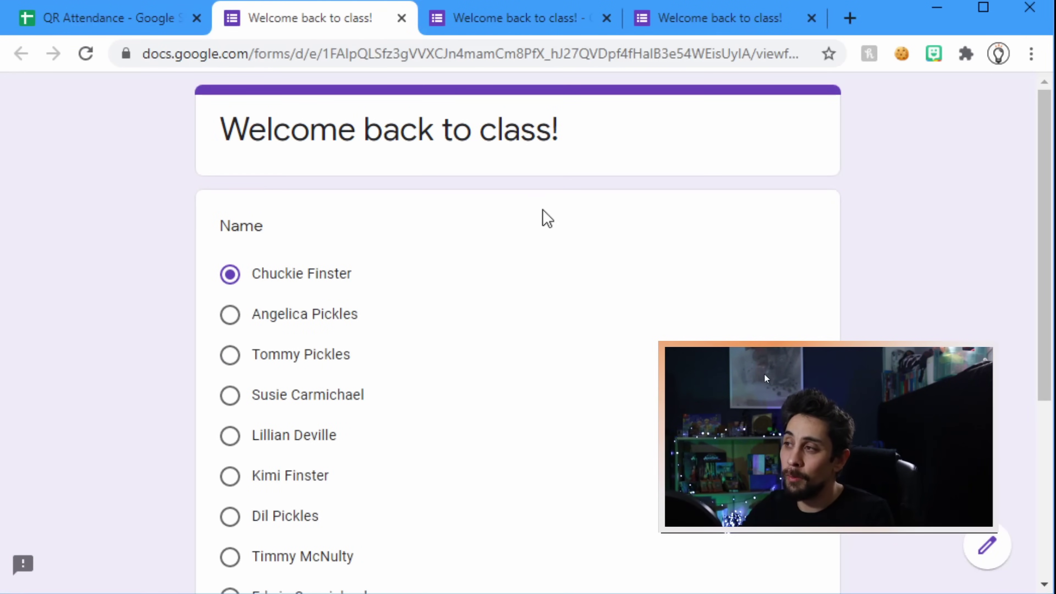
click(640, 56)
click(653, 62)
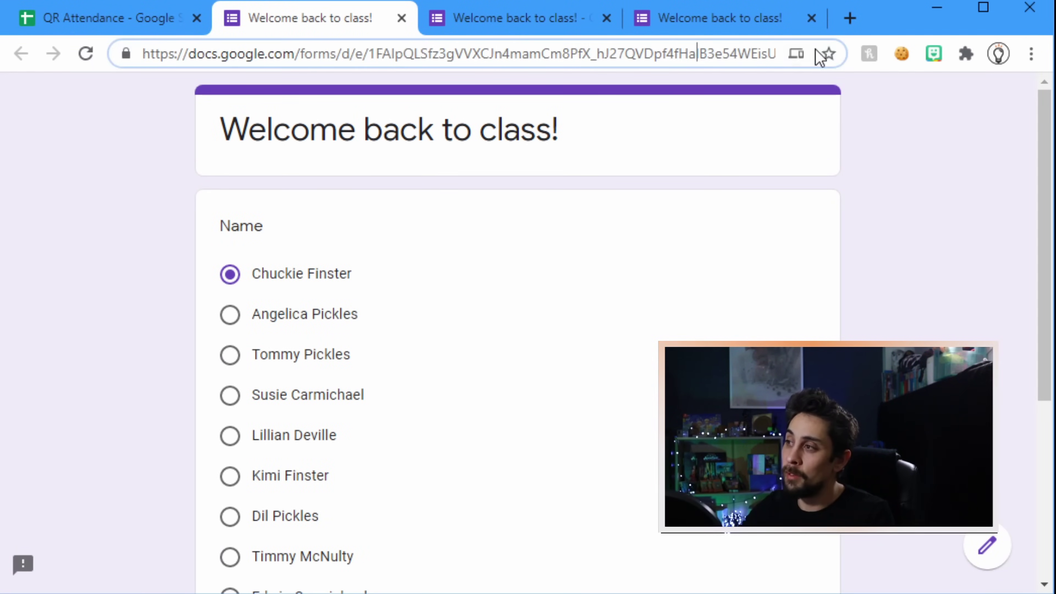
key(Right)
key(Right)
key(Right)
key(Right)
key(Right)
key(Right)
key(Right)
key(Right)
key(Right)
key(Right)
key(Right)
key(Right)
key(Right)
key(Right)
key(Right)
key(Right)
key(Right)
key(Right)
key(Right)
key(Right)
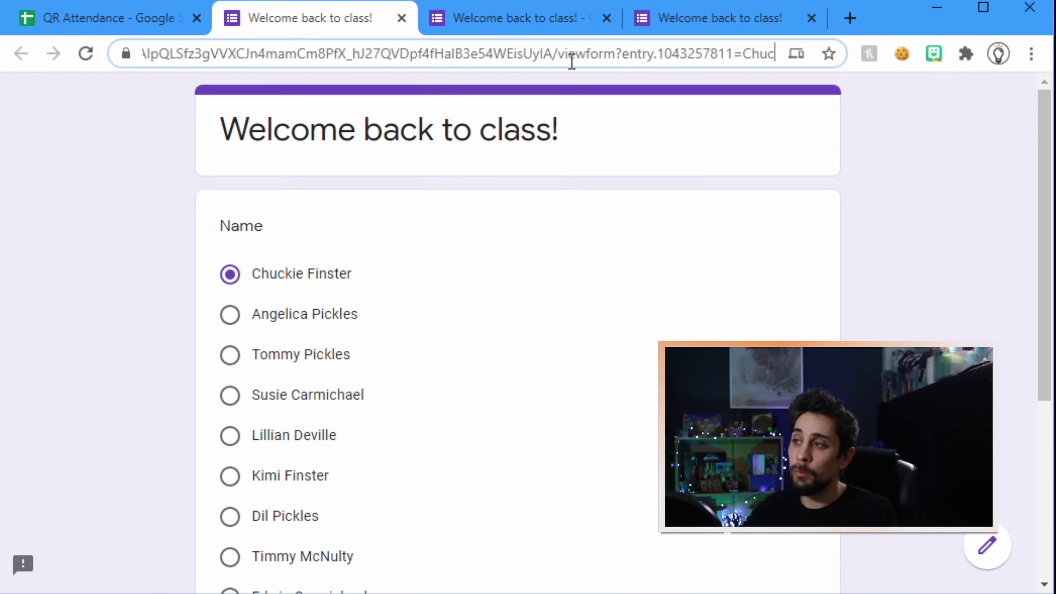
middle_click(344, 23)
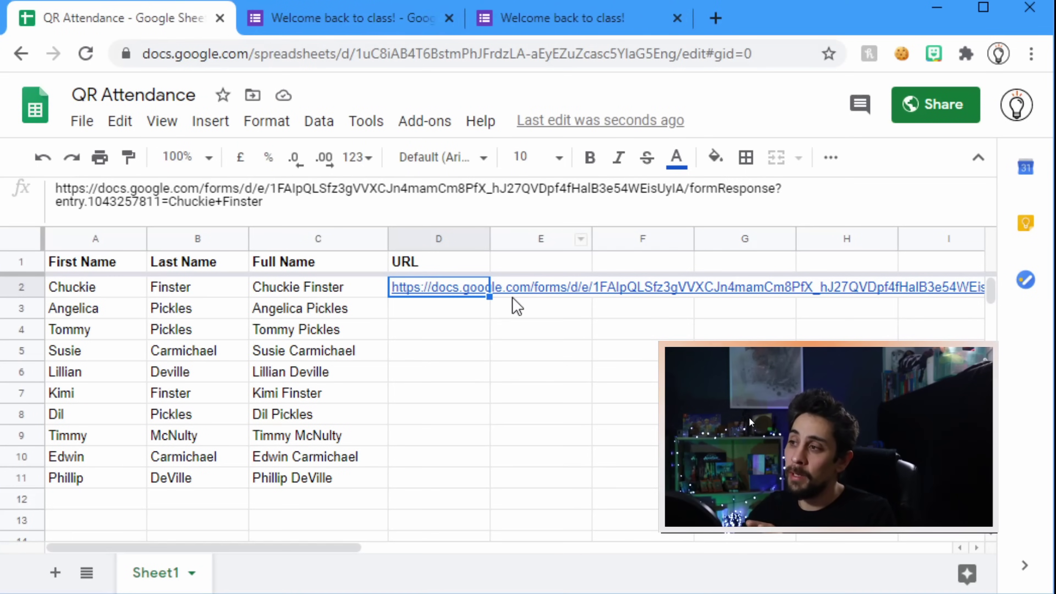
mouse_move(481, 274)
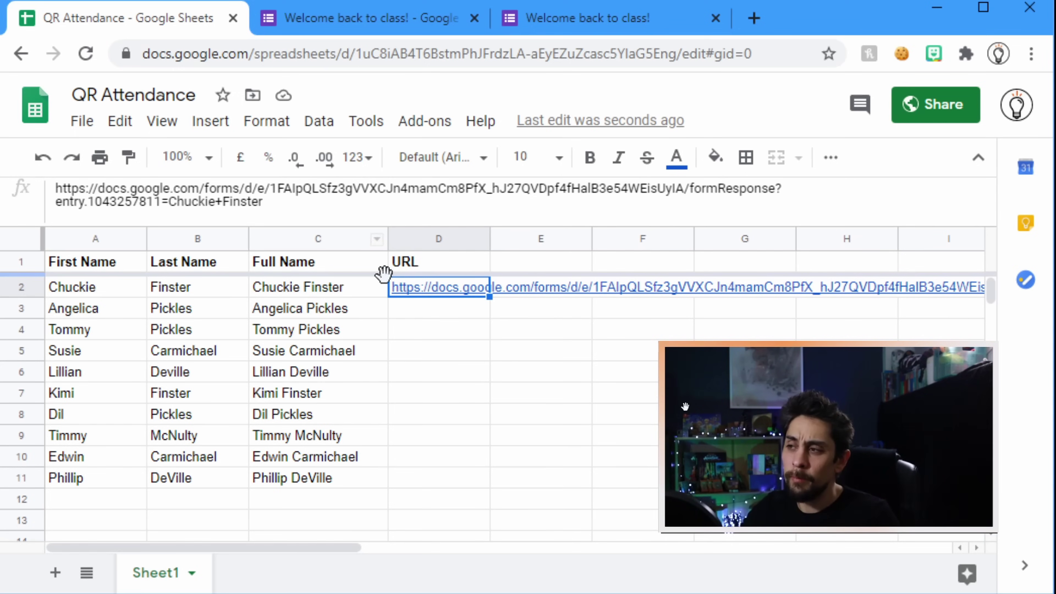
- Copy the second student's prefilled link from the form's prefill page
click(389, 24)
click(587, 18)
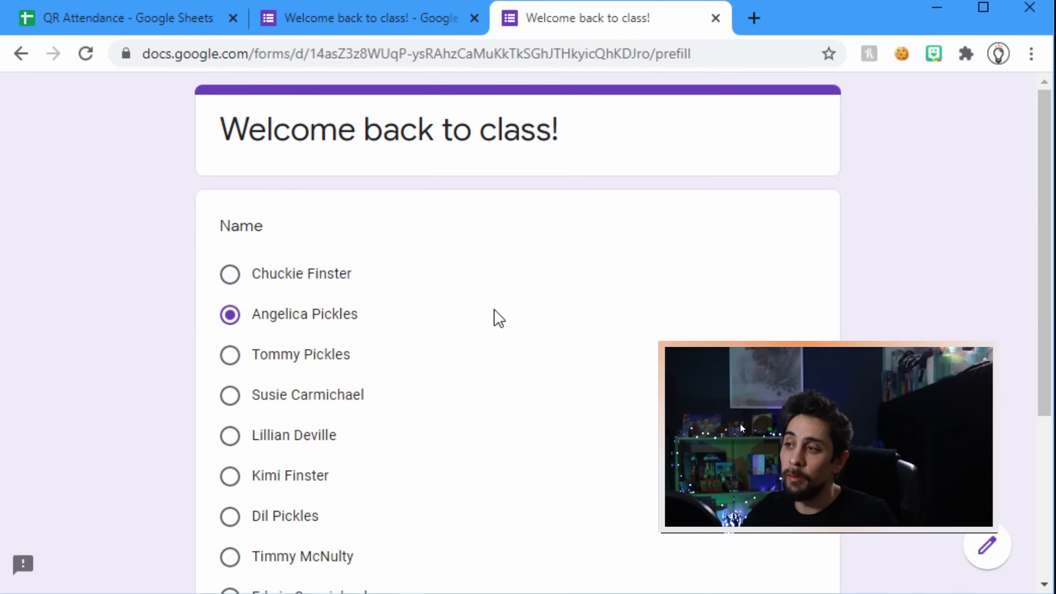
scroll(499, 322, down, 5)
click(248, 455)
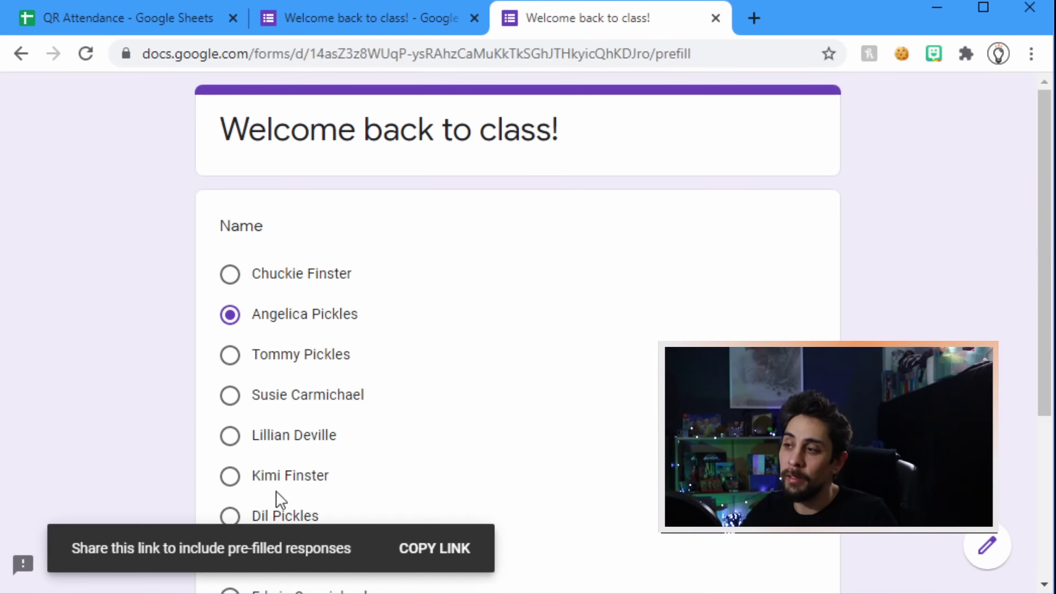
click(433, 548)
- Paste the link into D3 as a test, then undo it and reselect D2
click(155, 20)
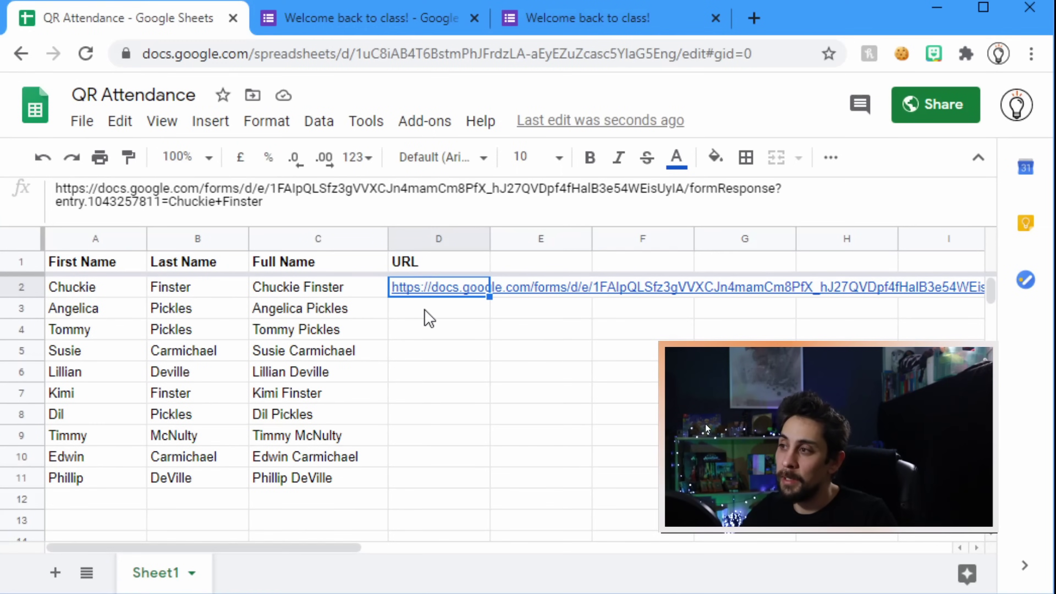
click(428, 318)
key(ctrl+v)
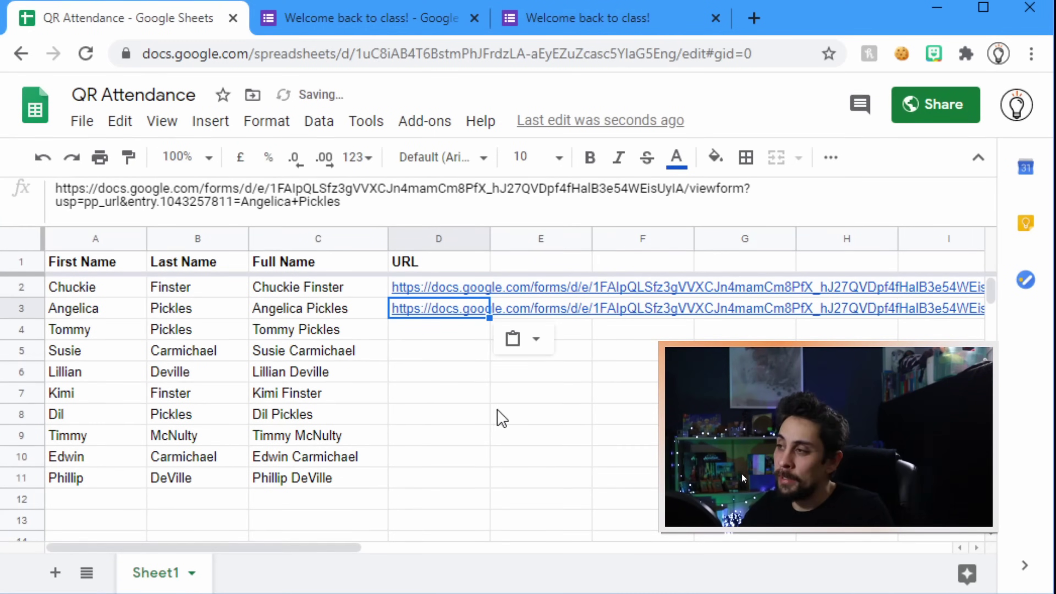
key(ctrl+z)
click(464, 288)
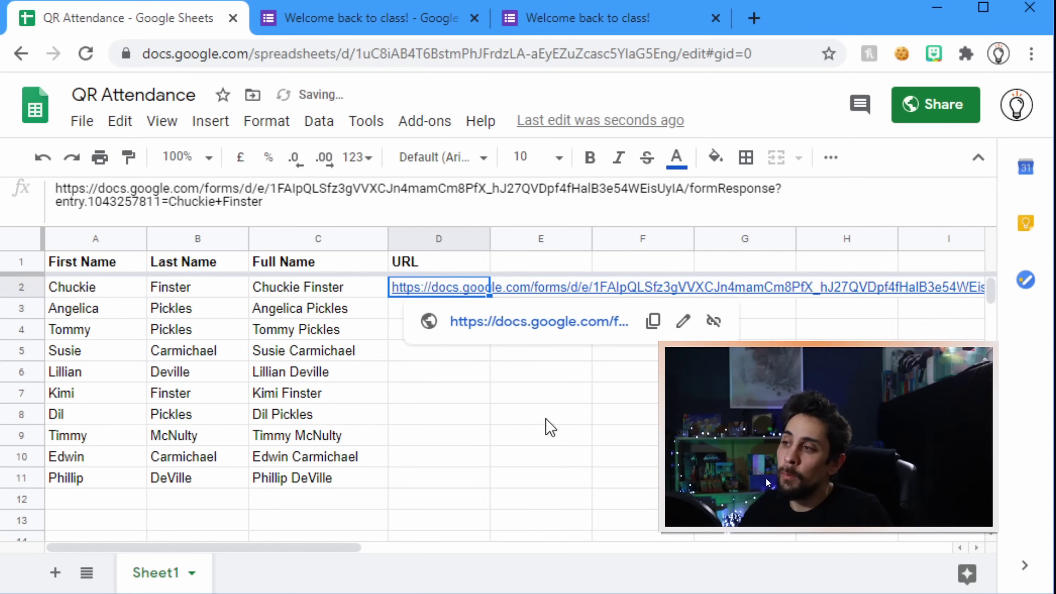
- Turn D2 into a formula ending entry.1043257811="&A2&"+"&B2 instead of the hard-coded name
click(295, 206)
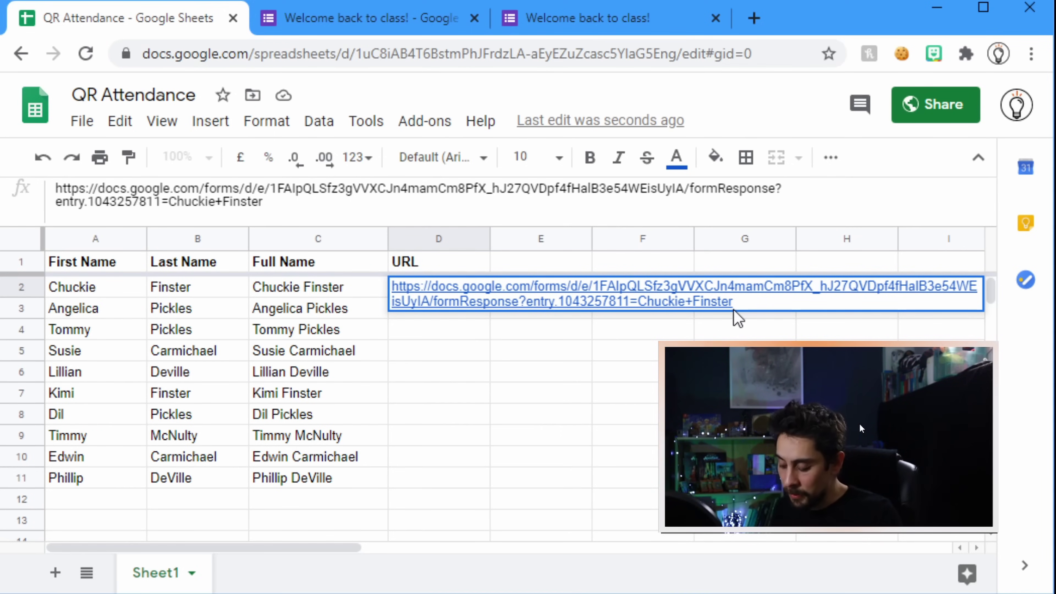
text(=")
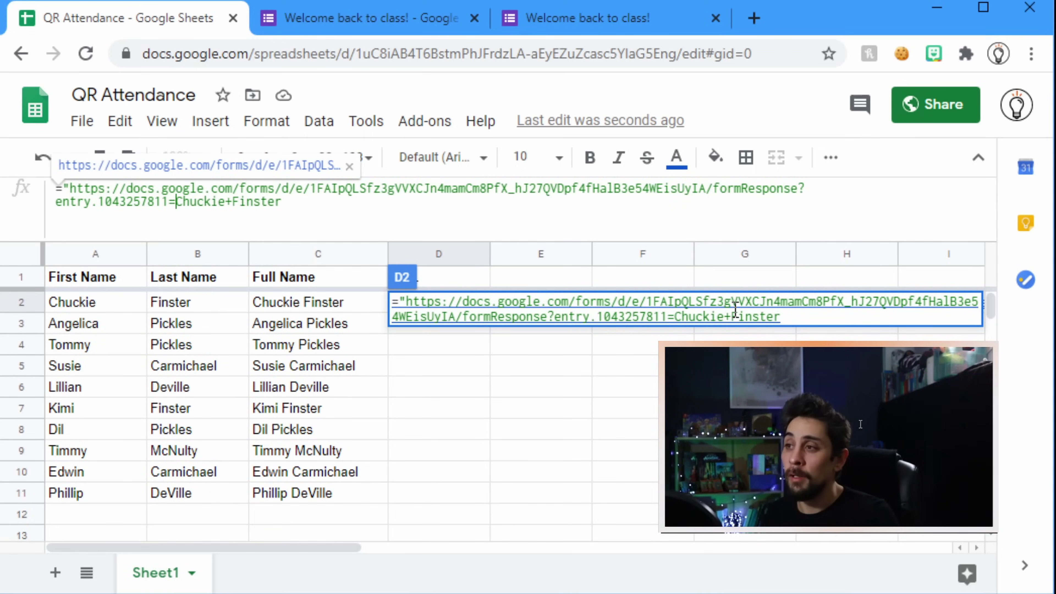
text(")
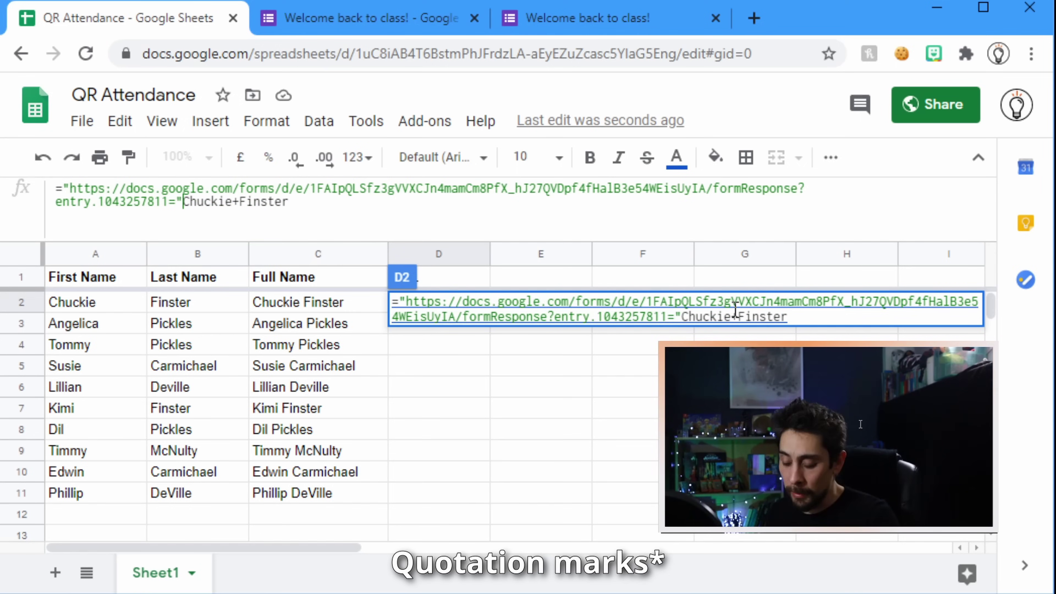
text(&)
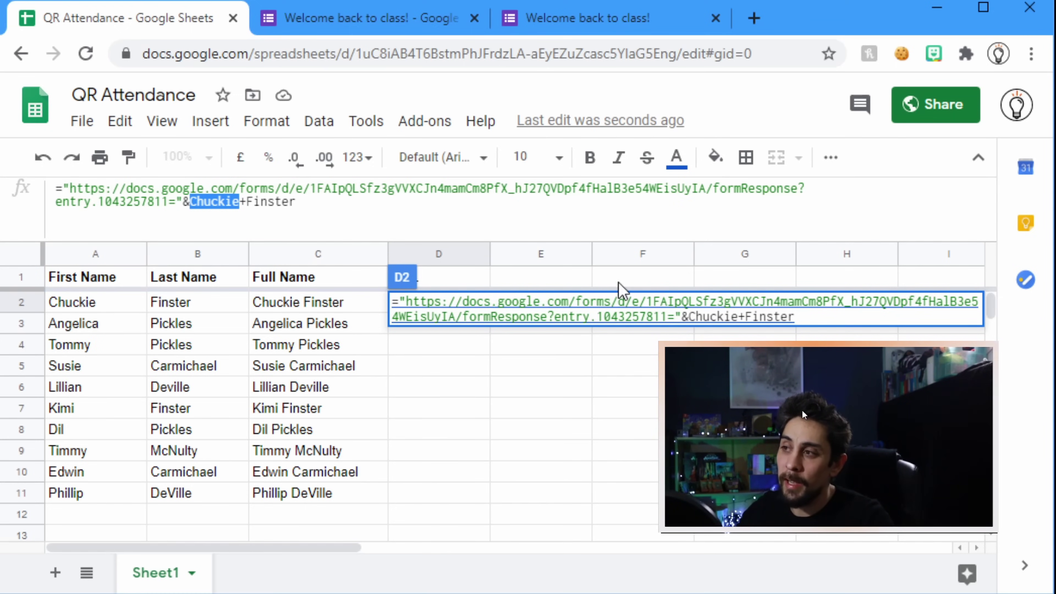
text(A2)
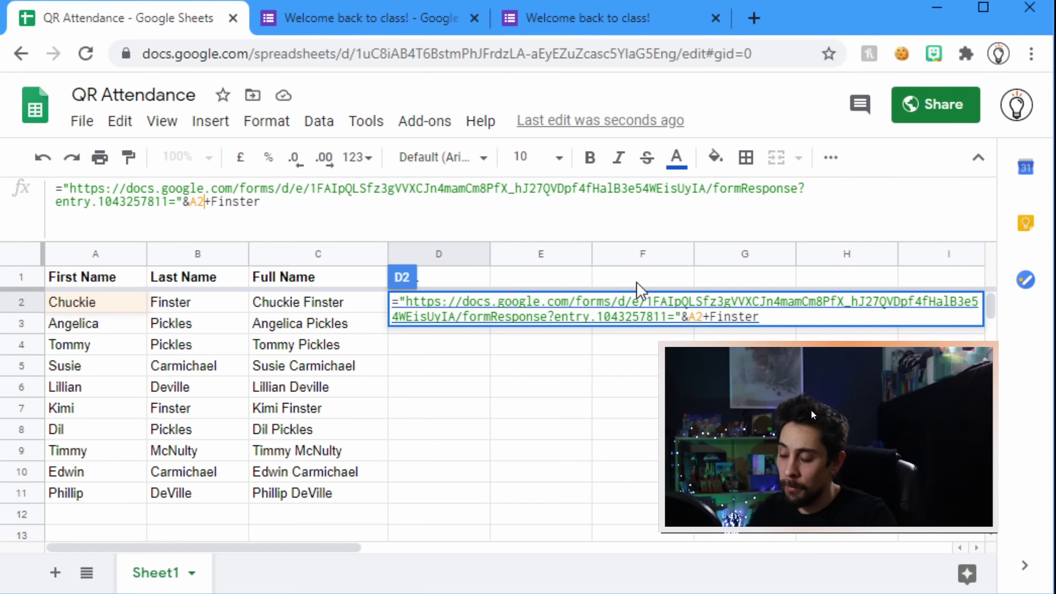
text(& )
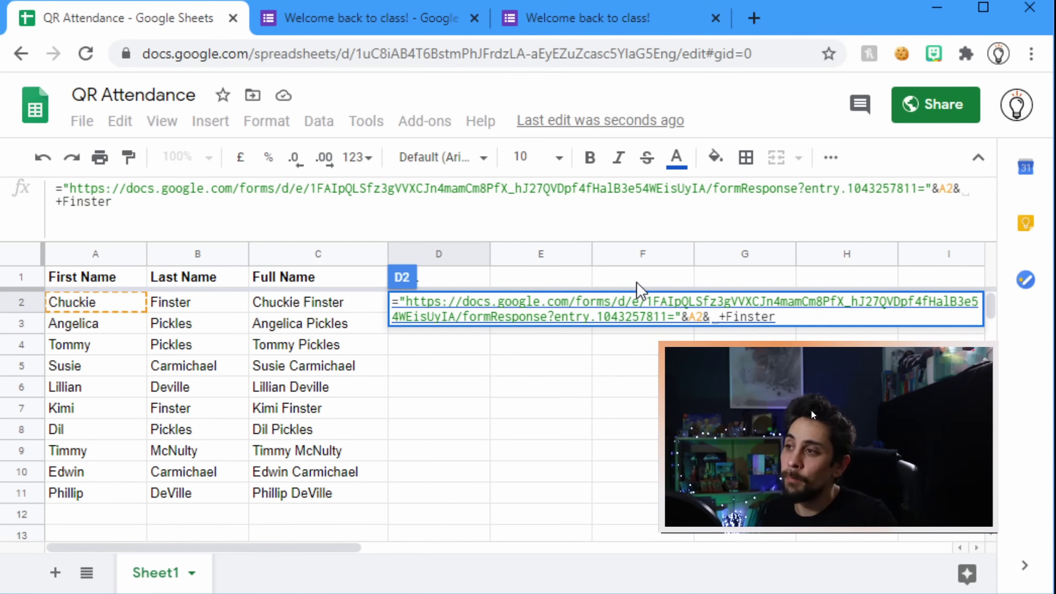
text(")
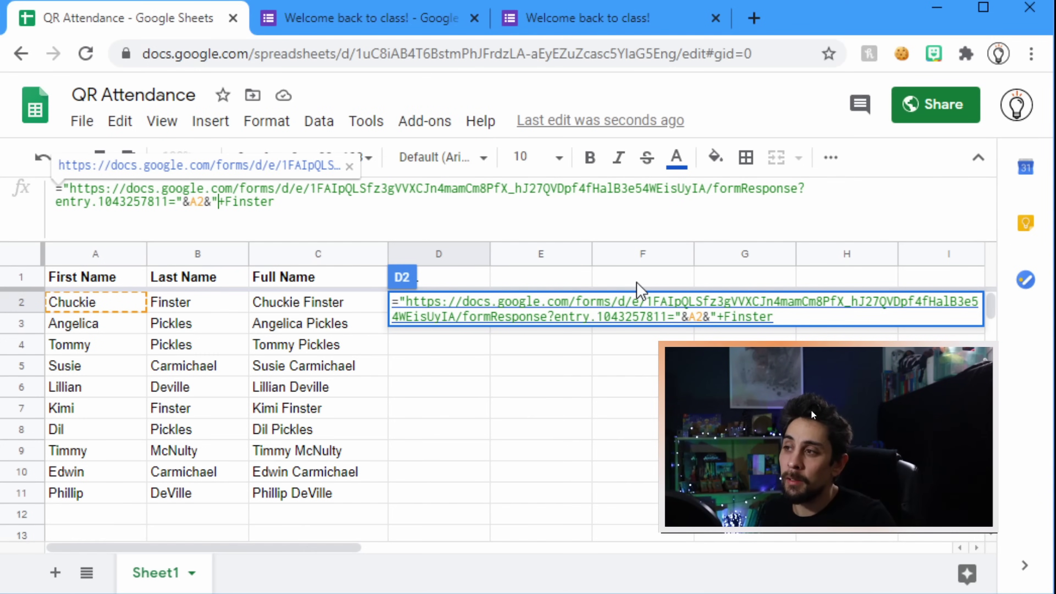
key(Right)
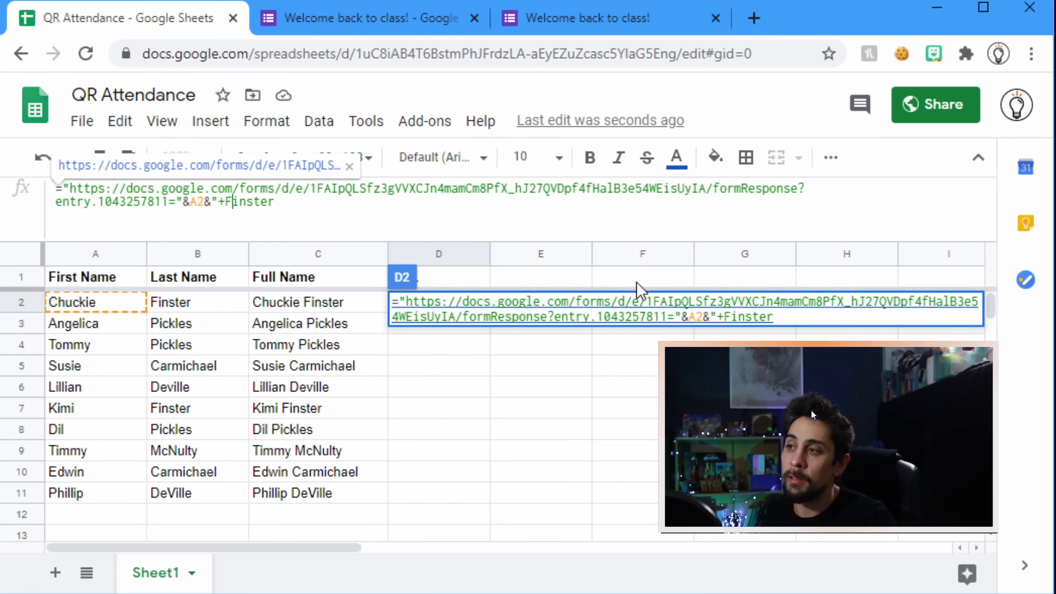
text(")
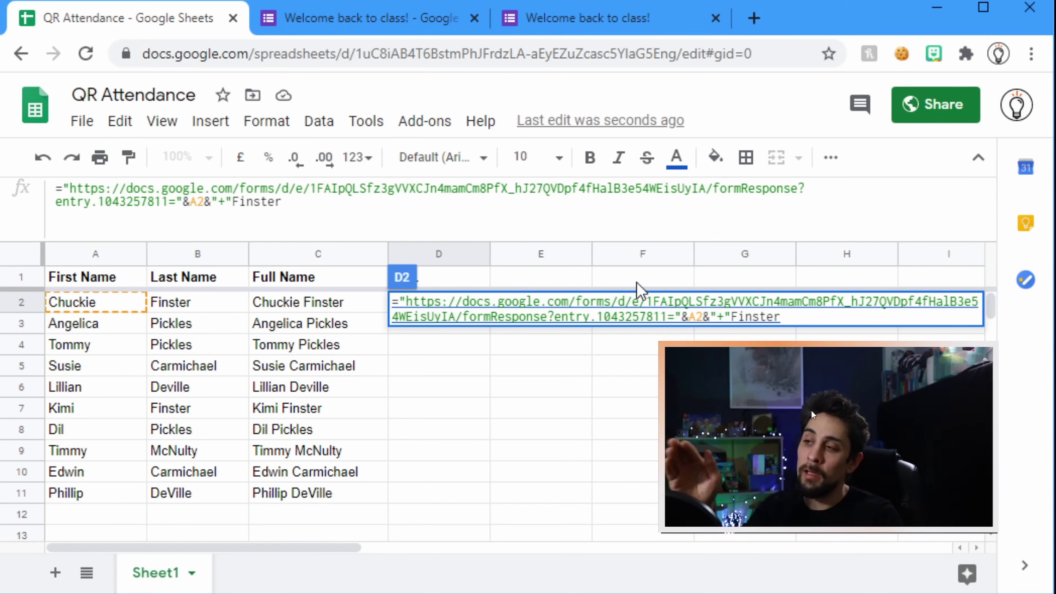
text(&)
key(ctrl+shift+Right)
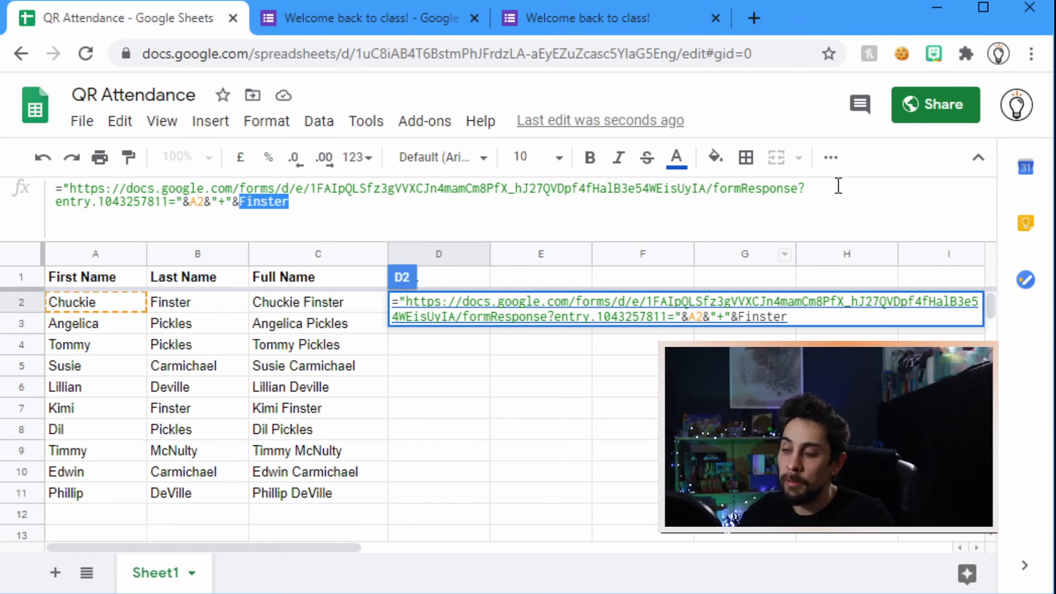
text(BB2)
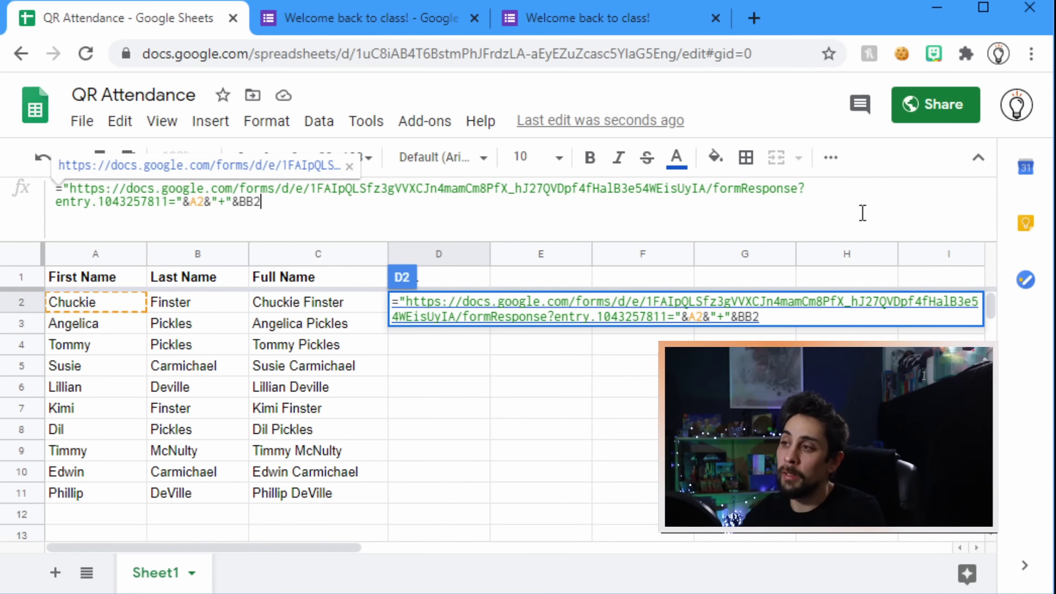
key(BackSpace)
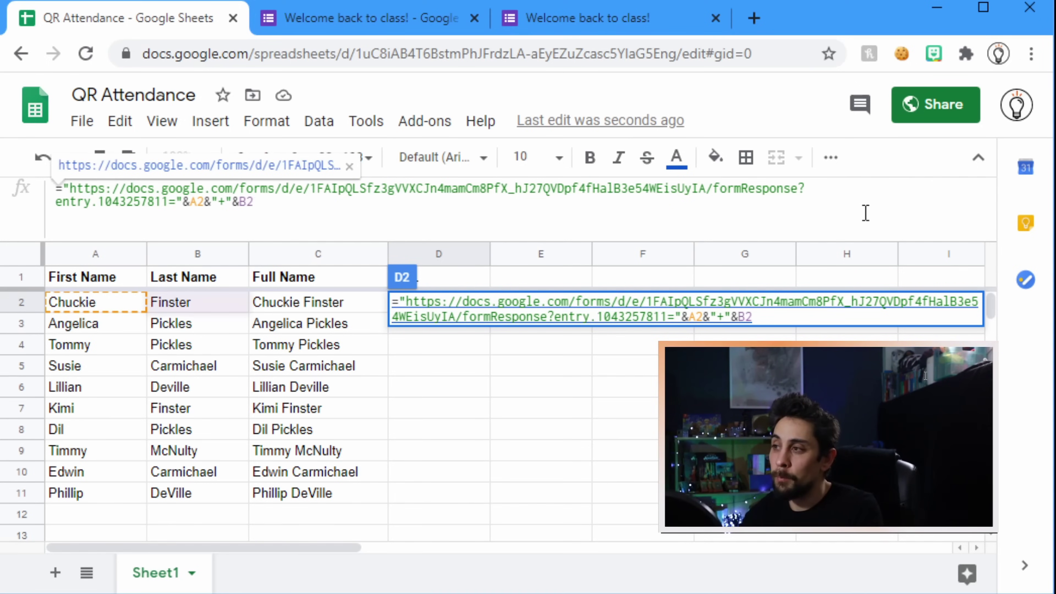
key(Return)
click(447, 307)
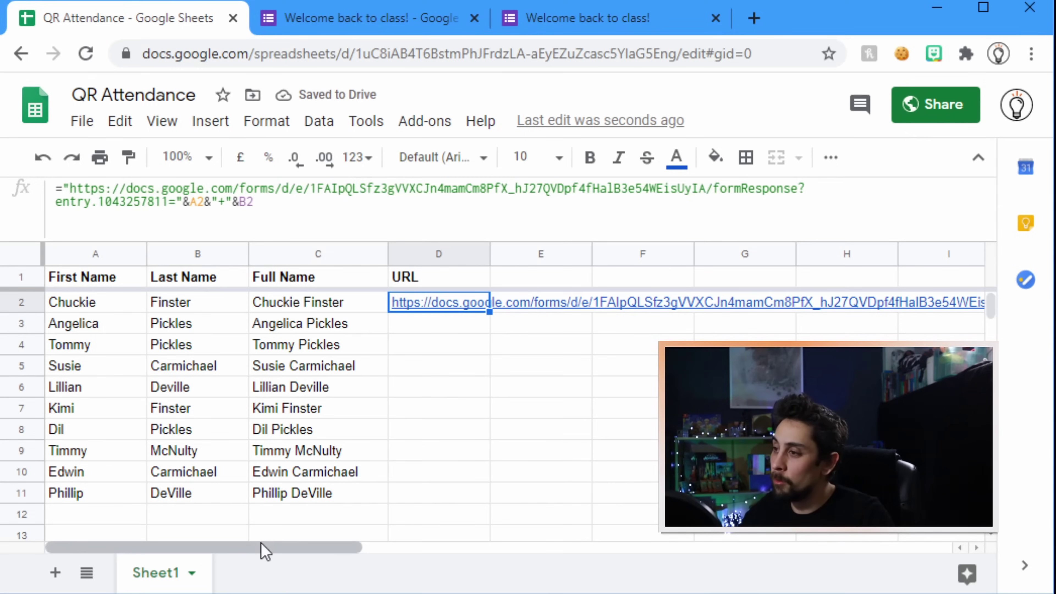
- Fill D2's link formula down to D11 and verify D6 uses row 6 names
drag(260, 541, 379, 542)
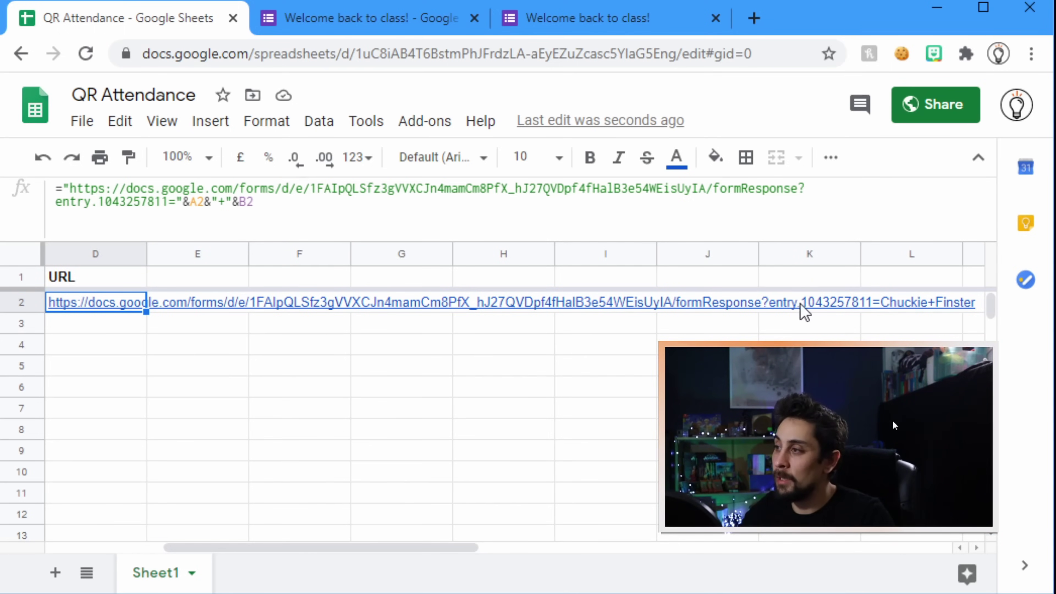
mouse_move(836, 312)
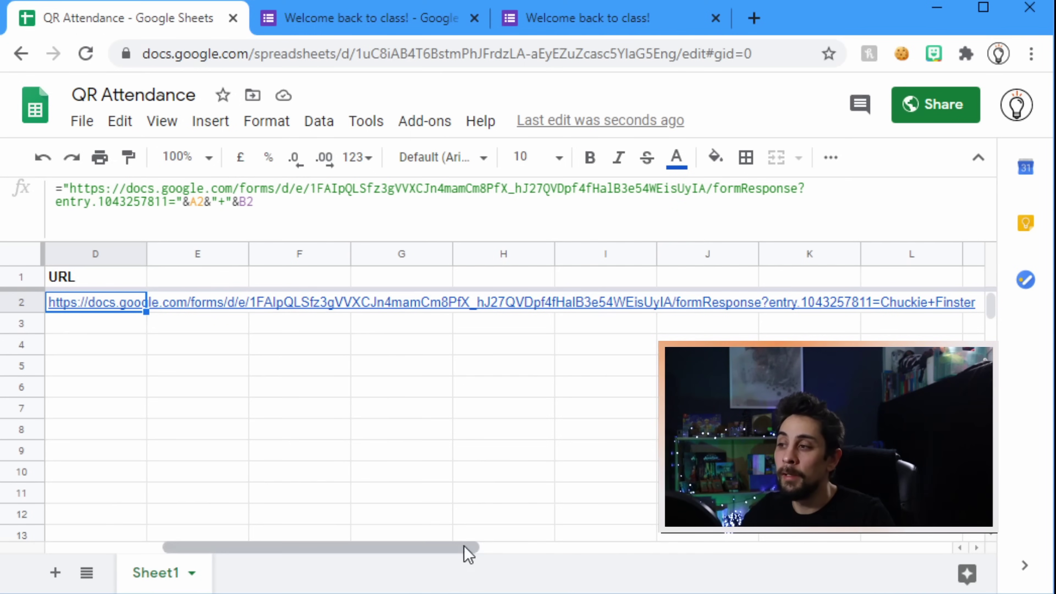
drag(450, 550, 233, 536)
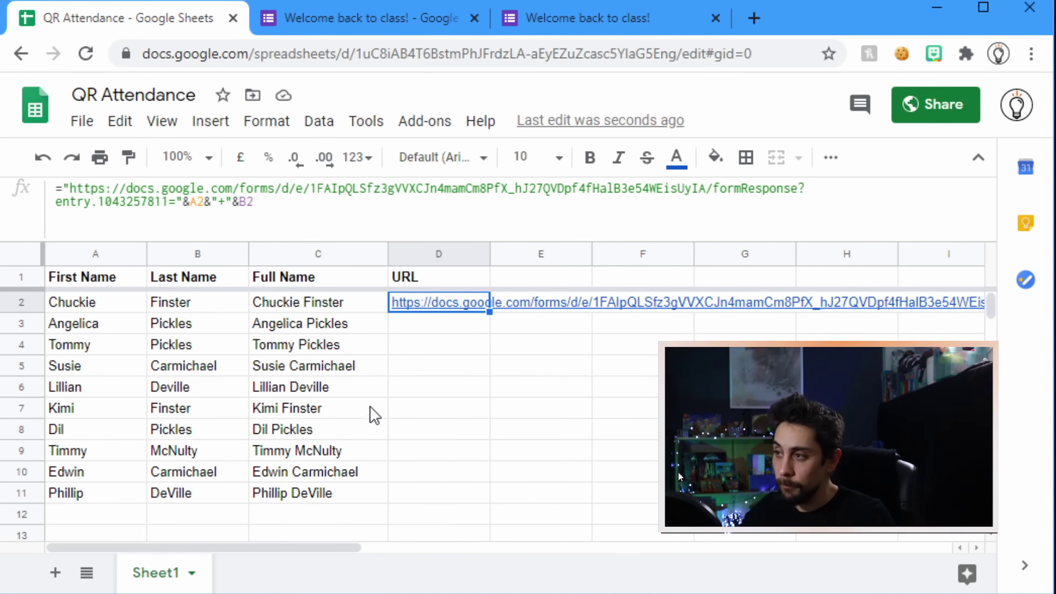
mouse_move(487, 308)
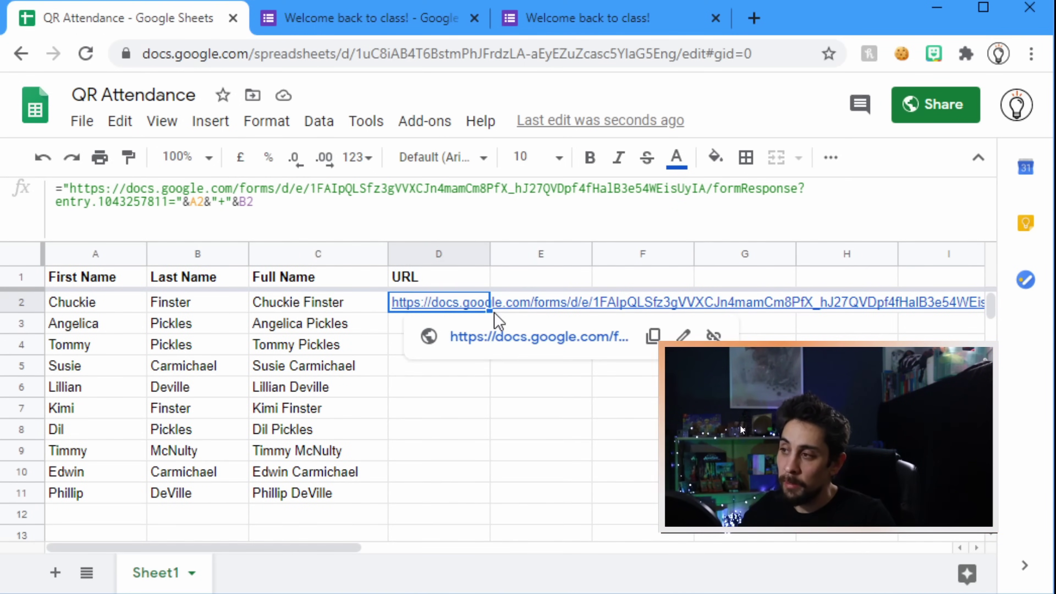
double_click(487, 310)
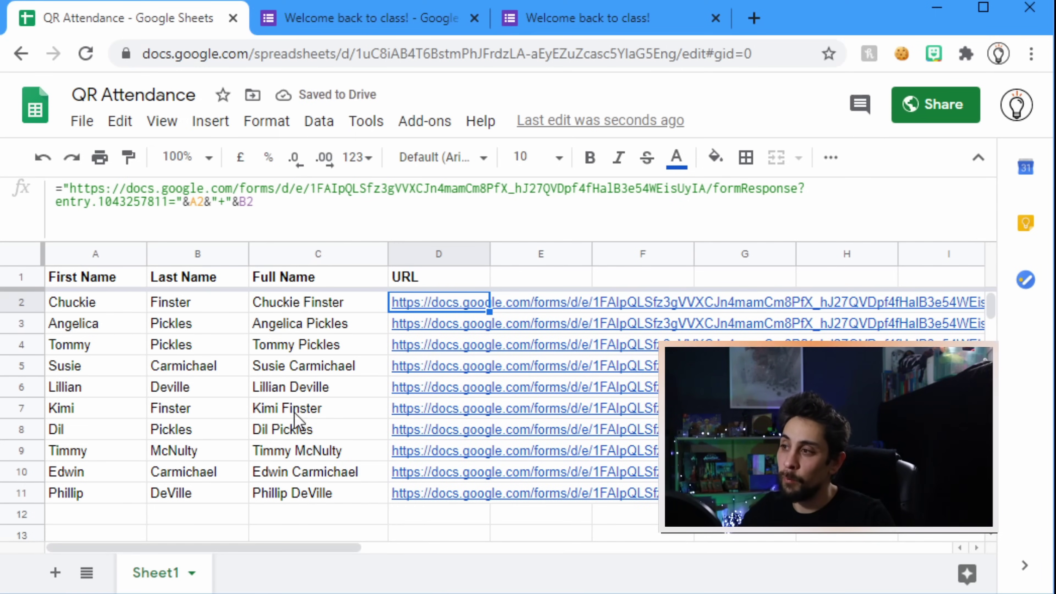
click(406, 384)
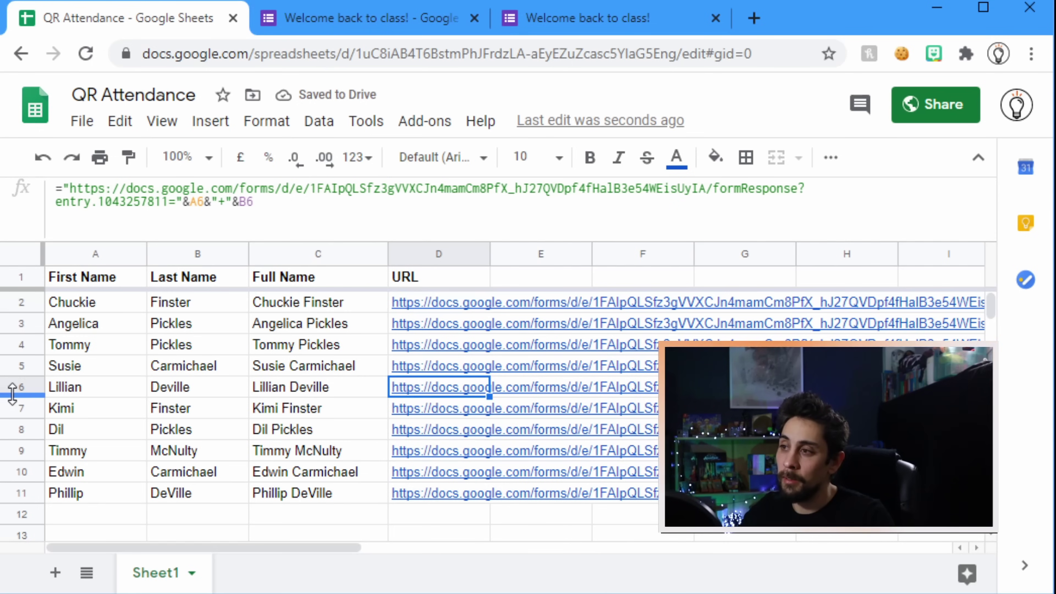
click(18, 387)
drag(235, 550, 455, 524)
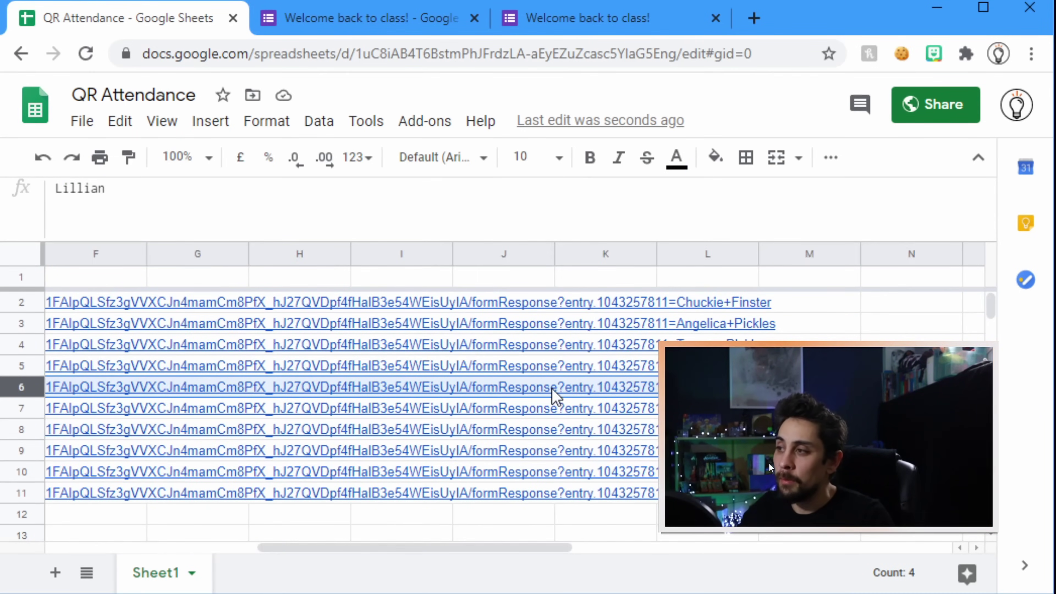
mouse_move(562, 387)
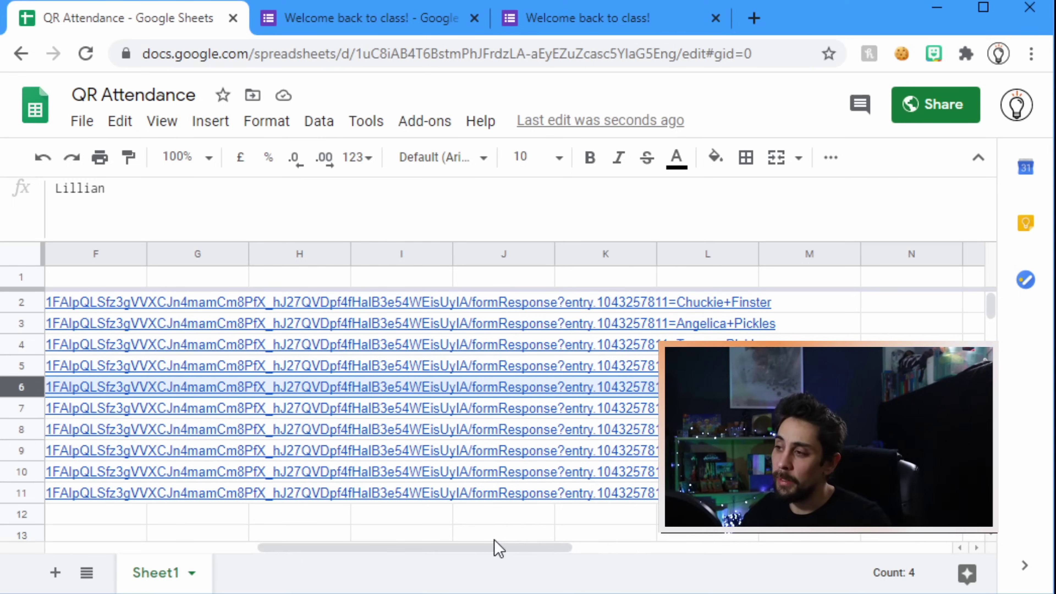
drag(476, 545, 236, 548)
click(449, 300)
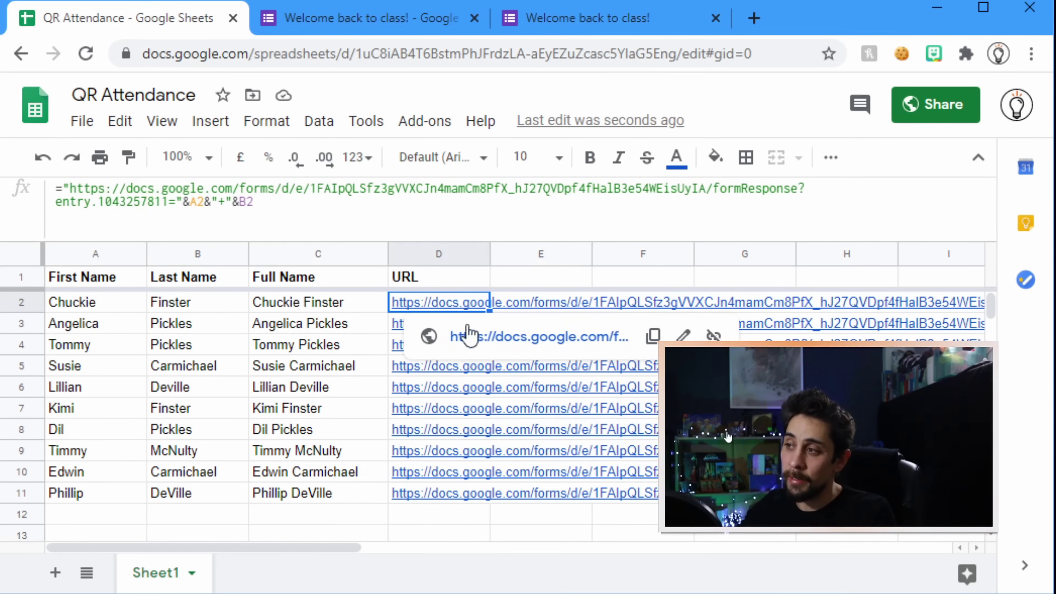
- Open D3's prefilled form link in a new tab to submit a test response
click(612, 30)
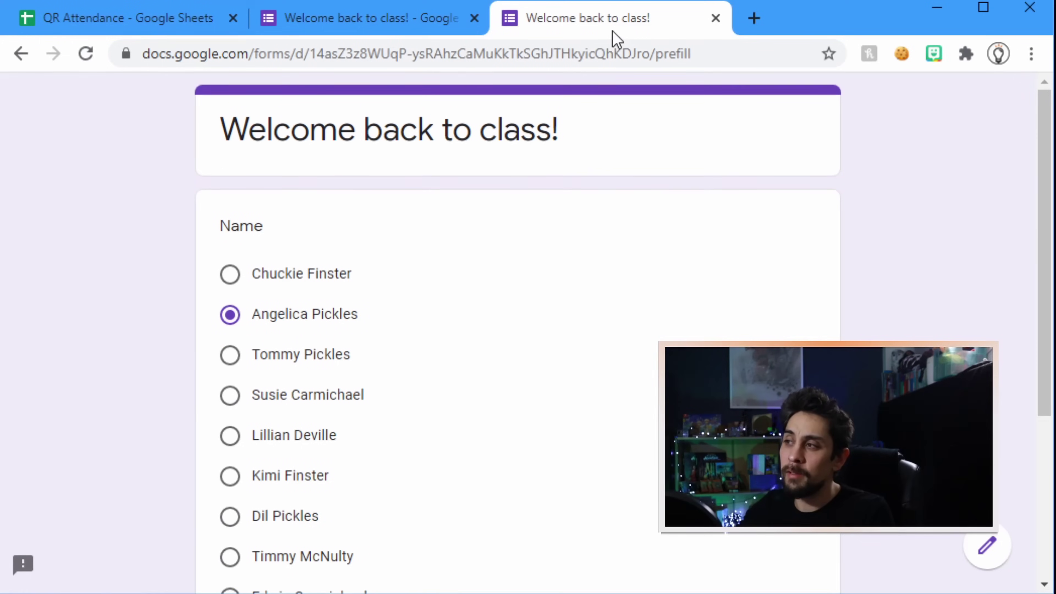
click(282, 286)
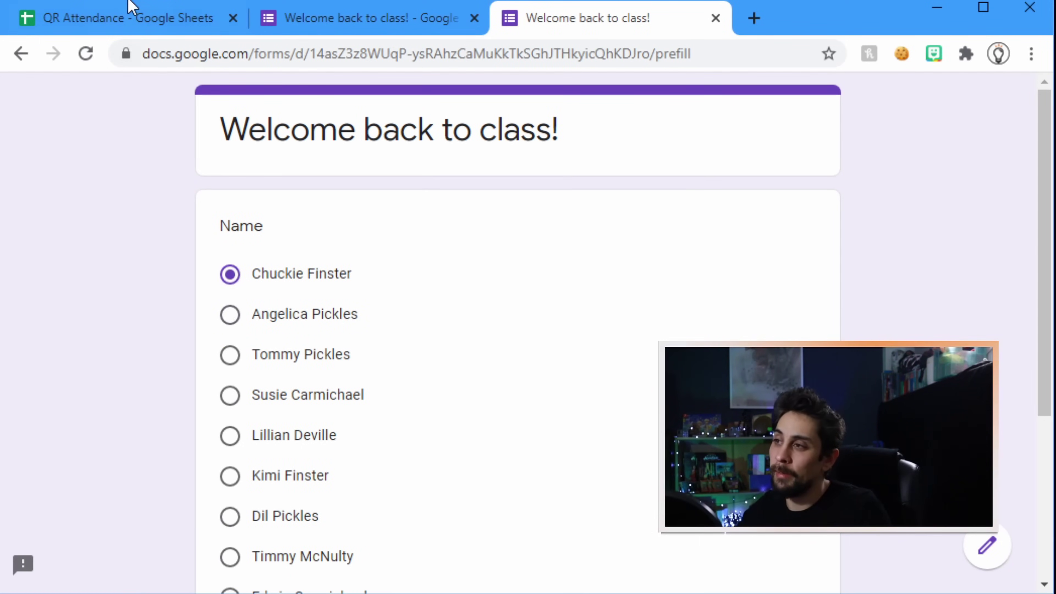
click(131, 9)
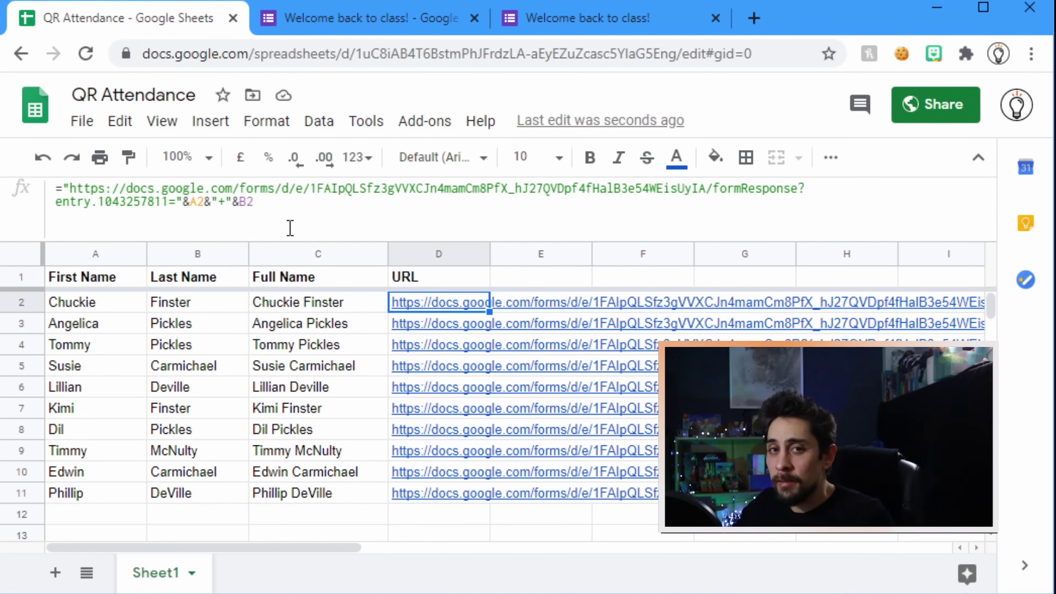
click(478, 326)
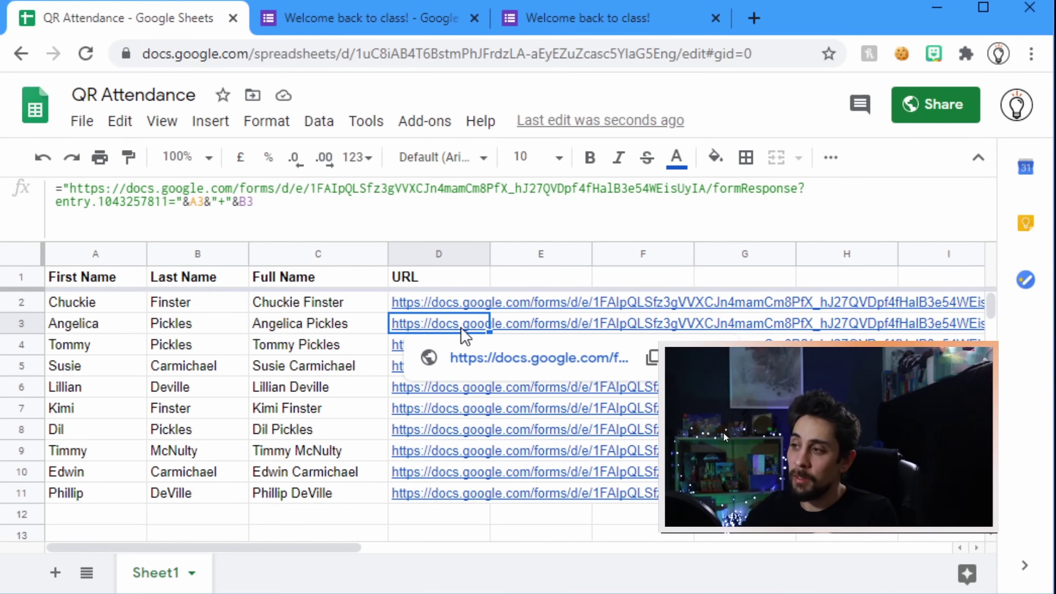
click(484, 358)
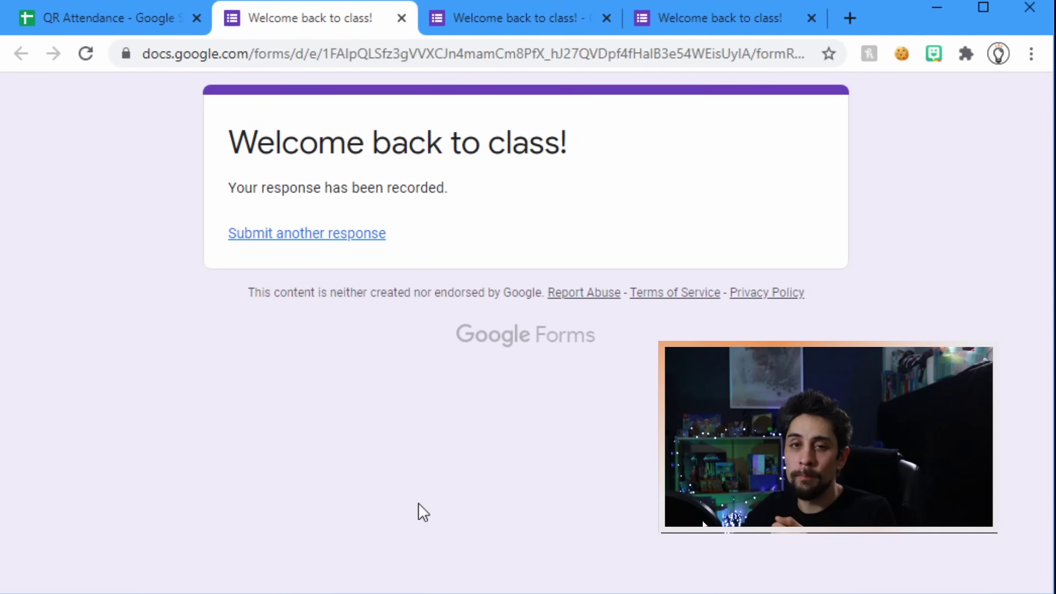
- Confirm the form shows 1 response, then close the extra form tabs
click(468, 24)
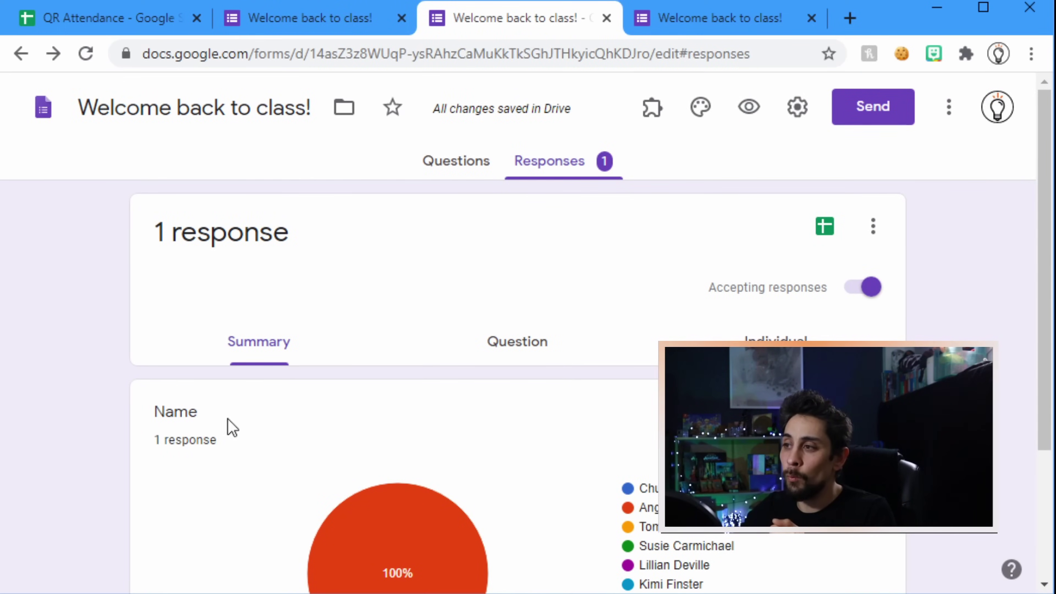
scroll(540, 441, down, 3)
mouse_move(434, 455)
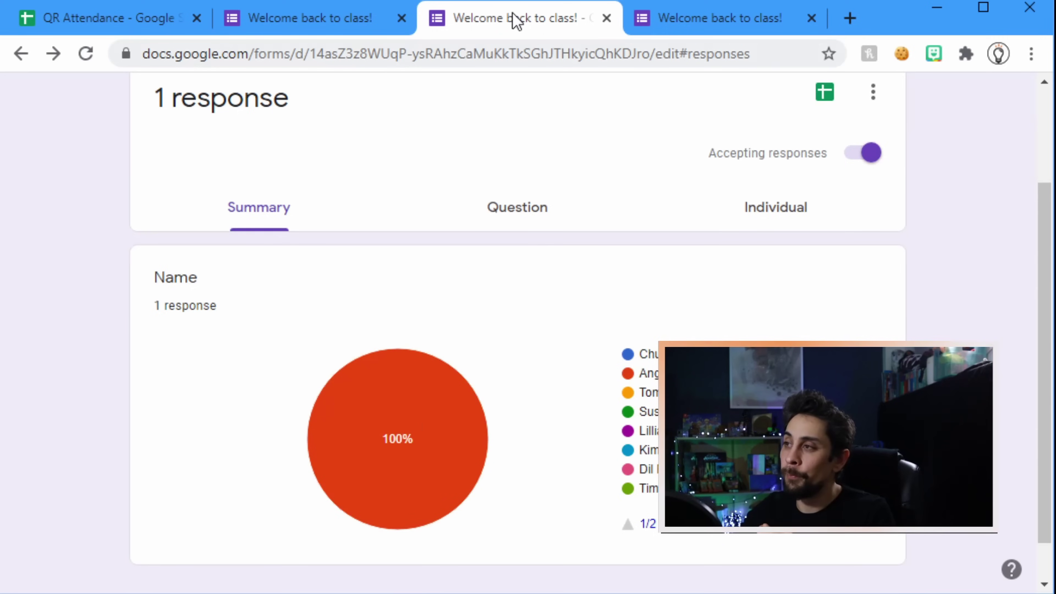
middle_click(515, 21)
middle_click(266, 18)
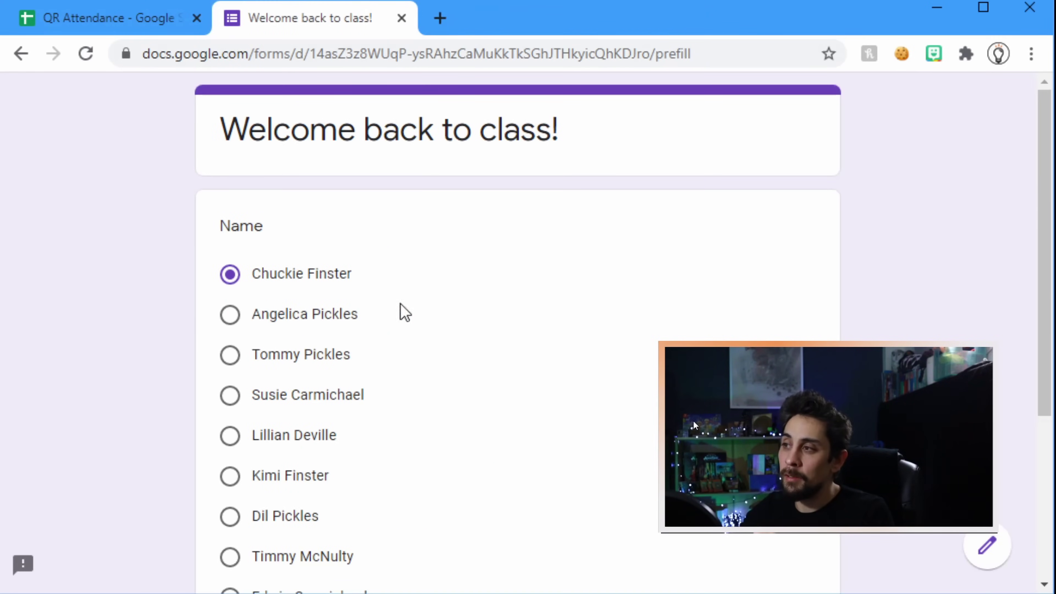
click(118, 21)
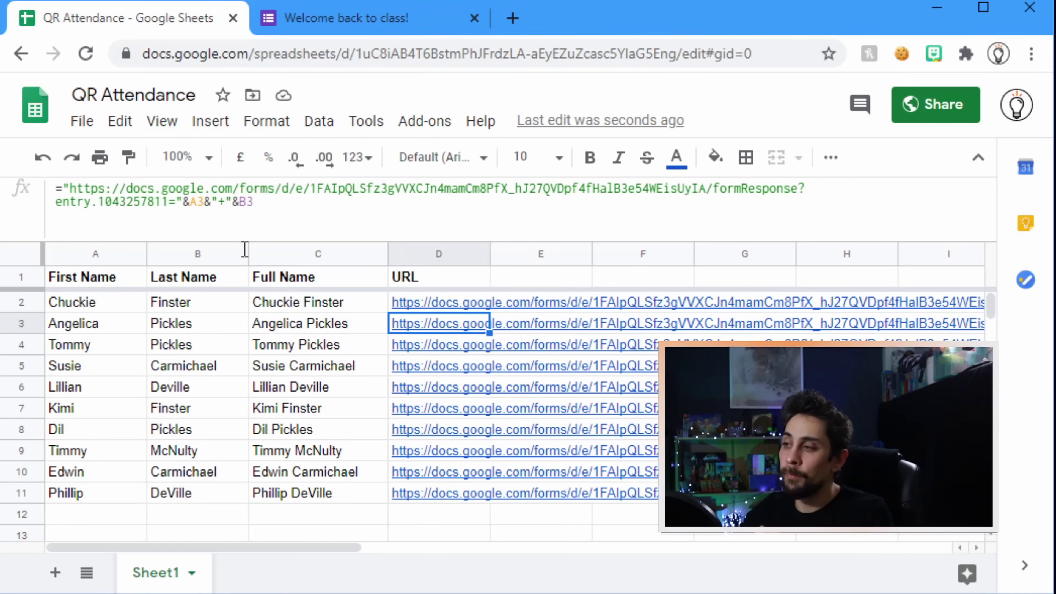
- Enter a bold 'QR Code' header in E1 next to the URL column
click(454, 305)
mouse_move(411, 406)
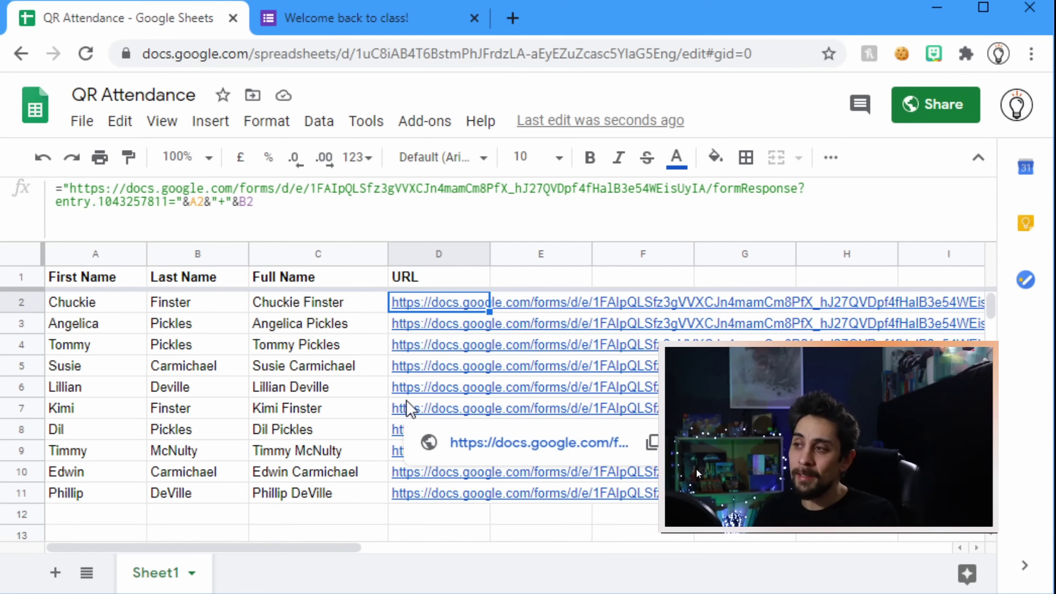
key(Up)
key(Right)
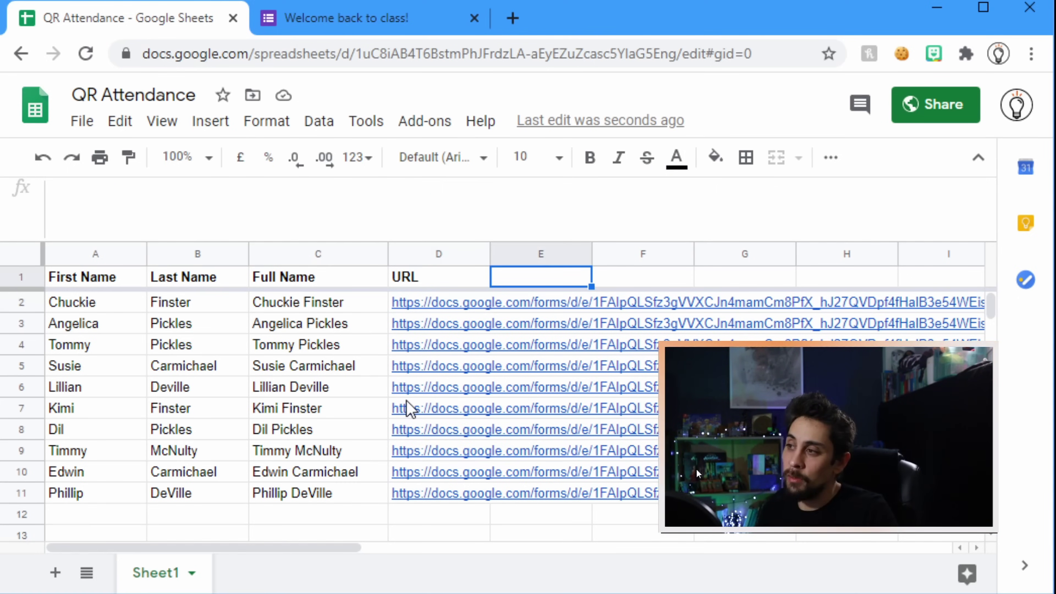
text(QR C)
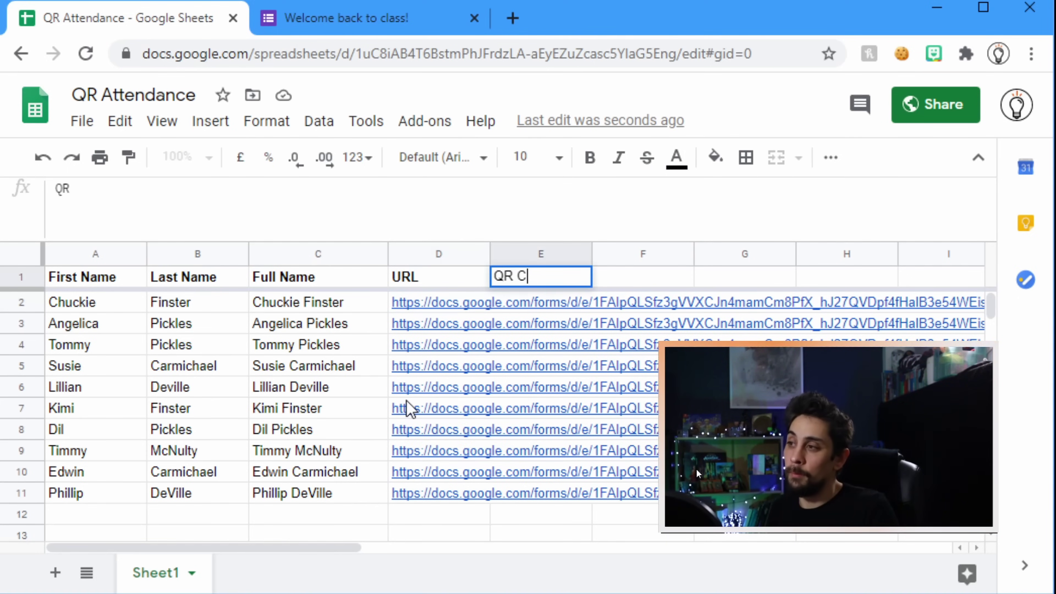
text(ode)
key(Return)
key(Up)
key(ctrl+b)
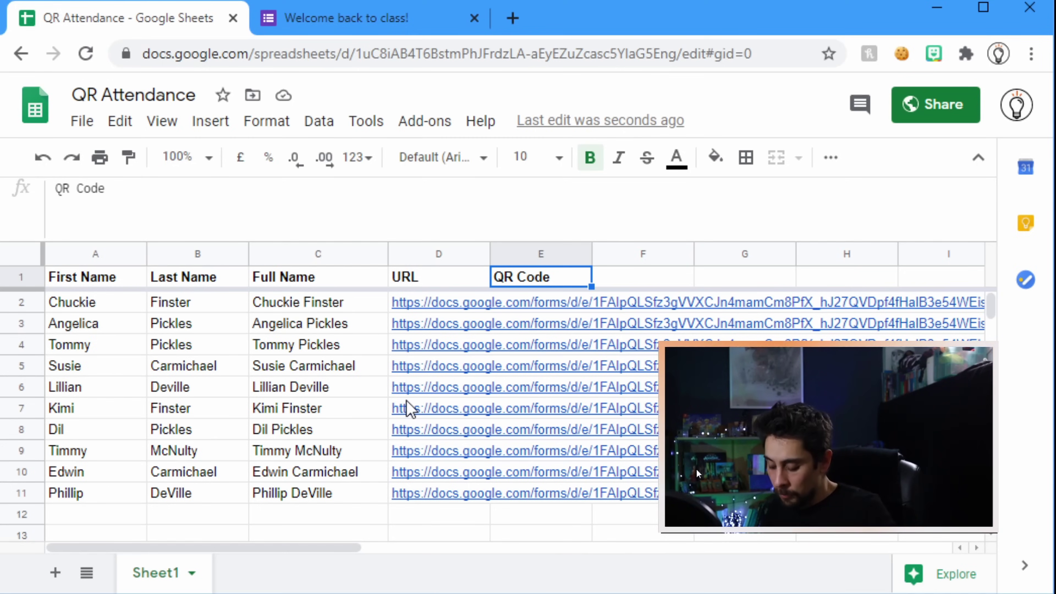
- Search 'qr api google' in a new tab and open the Google Charts QR Codes docs
key(ctrl+t)
text(qr )
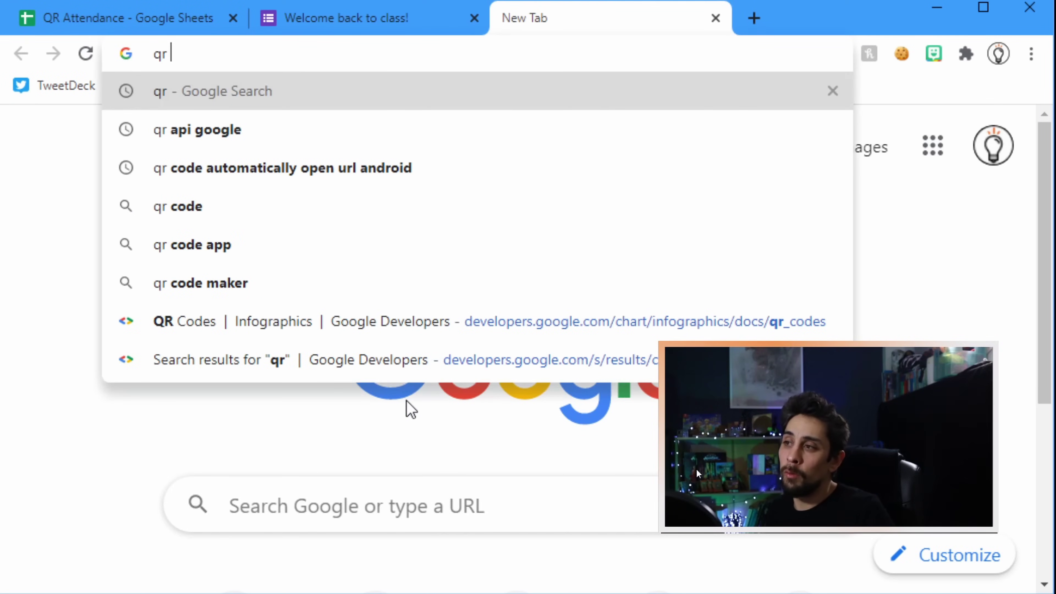
text(api a)
key(BackSpace)
text(google)
key(Return)
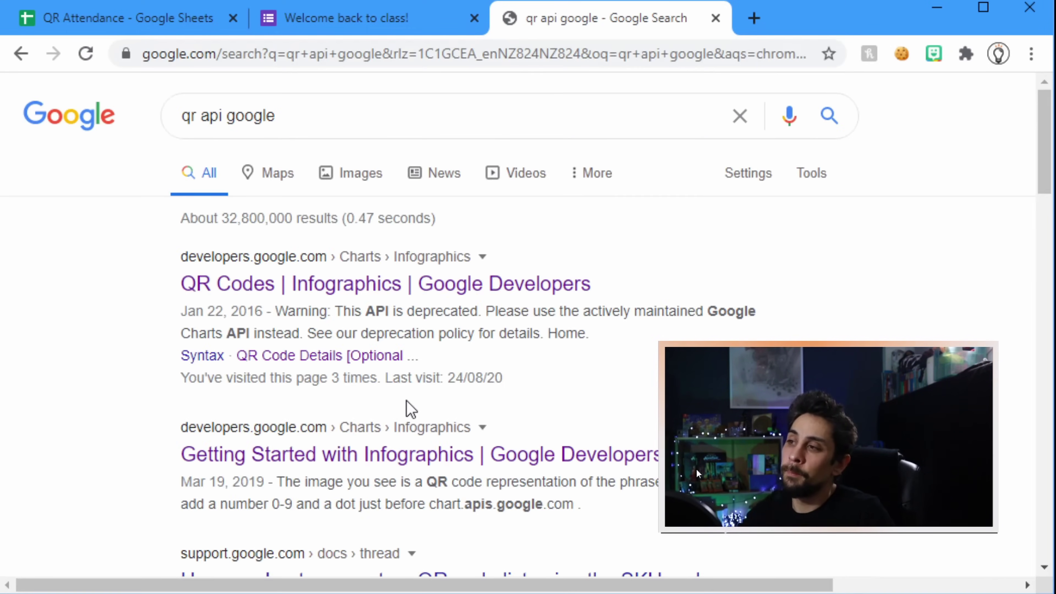
click(394, 282)
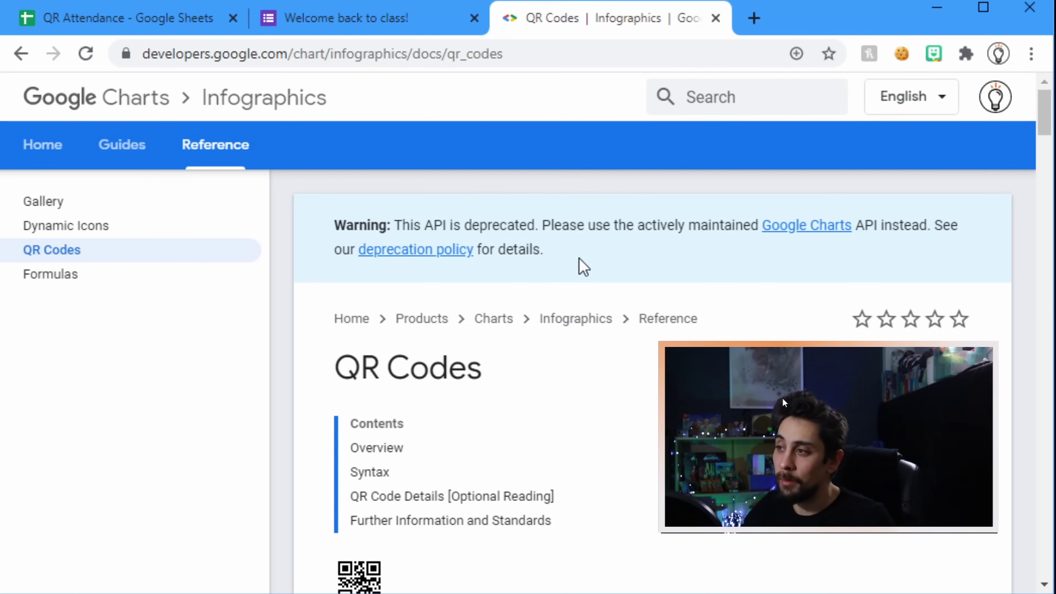
- Select and copy the chart root URL from the Syntax section
scroll(586, 271, down, 10)
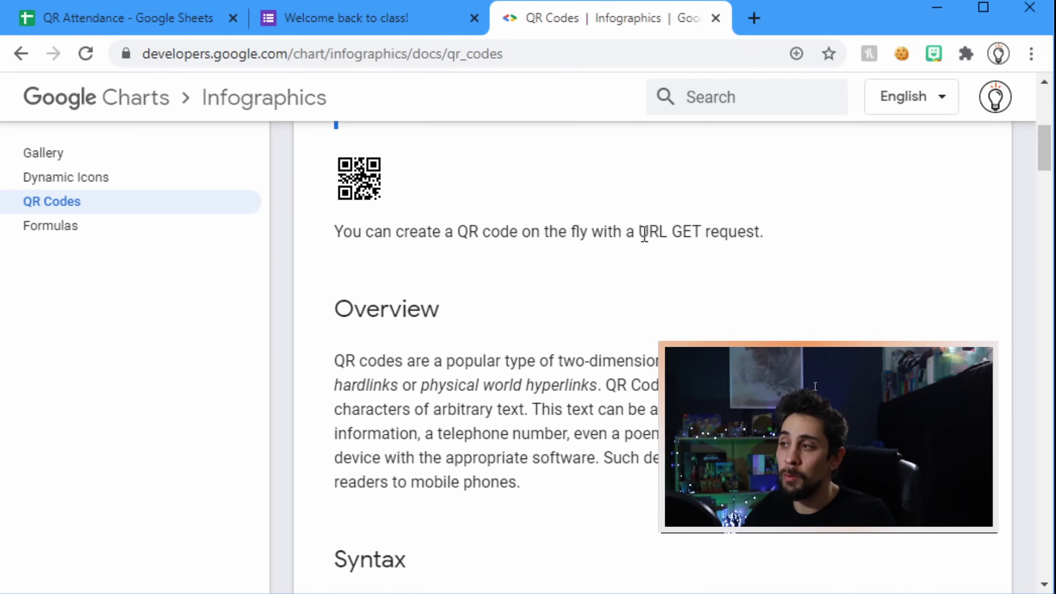
scroll(603, 318, down, 3)
scroll(785, 278, up, 10)
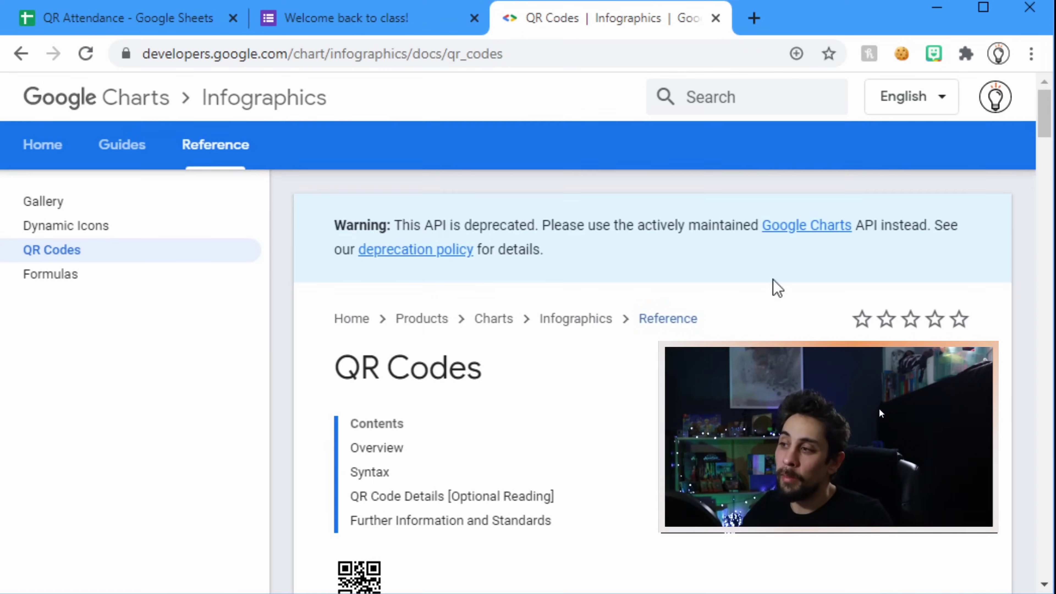
scroll(593, 343, down, 15)
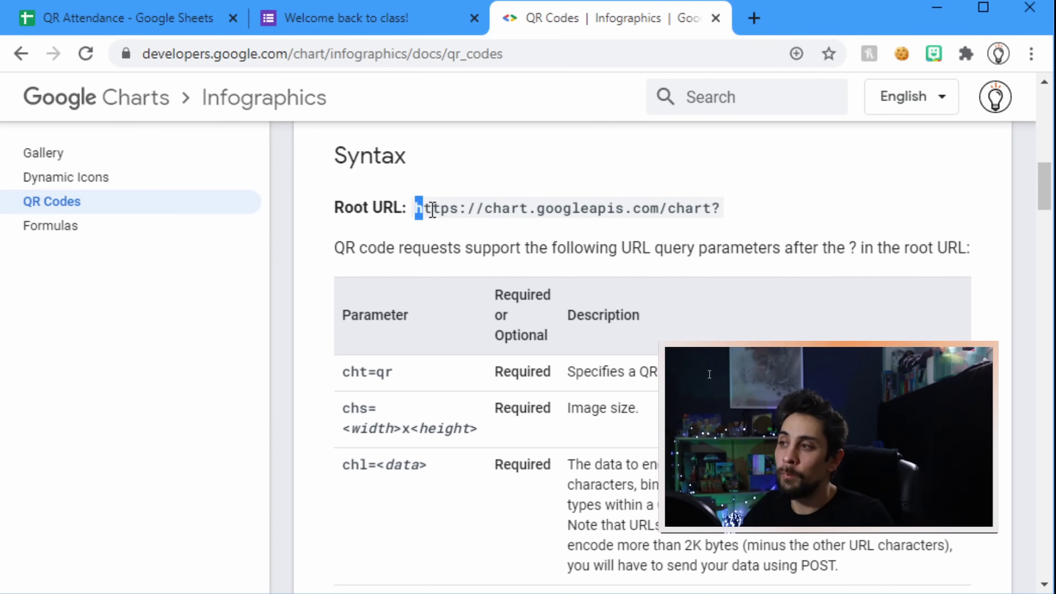
drag(439, 210, 733, 217)
key(ctrl+c)
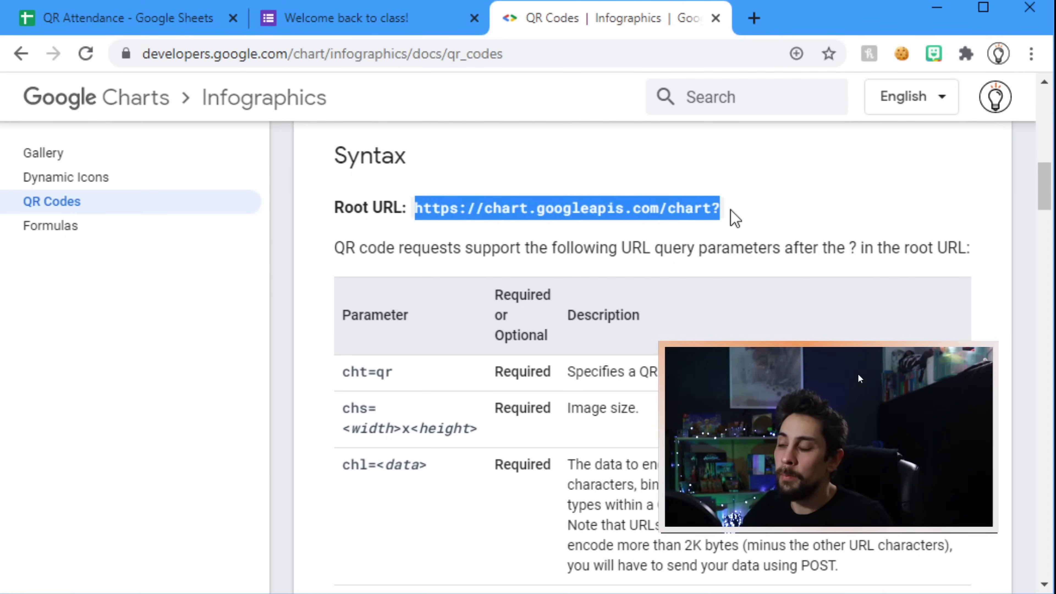
click(165, 25)
- Start an =image(" formula in E2 containing the pasted chart root URL
click(541, 304)
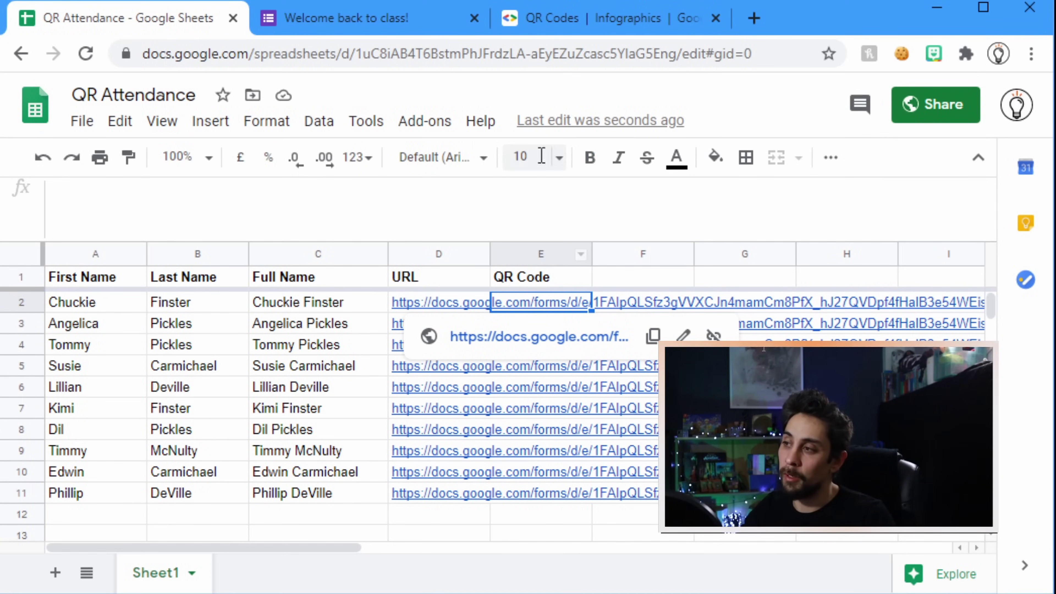
text(=)
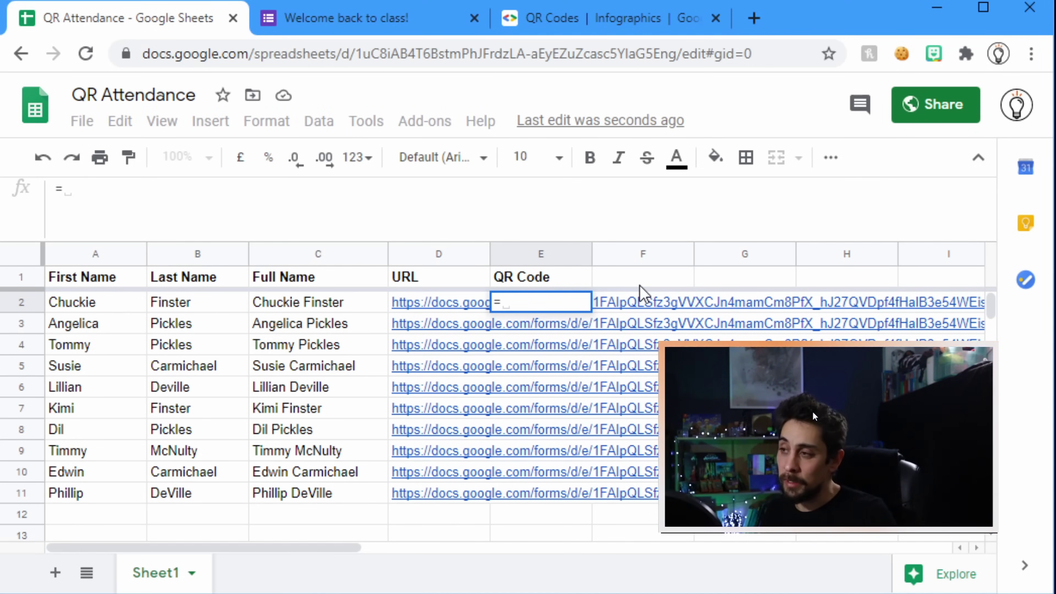
text(image()
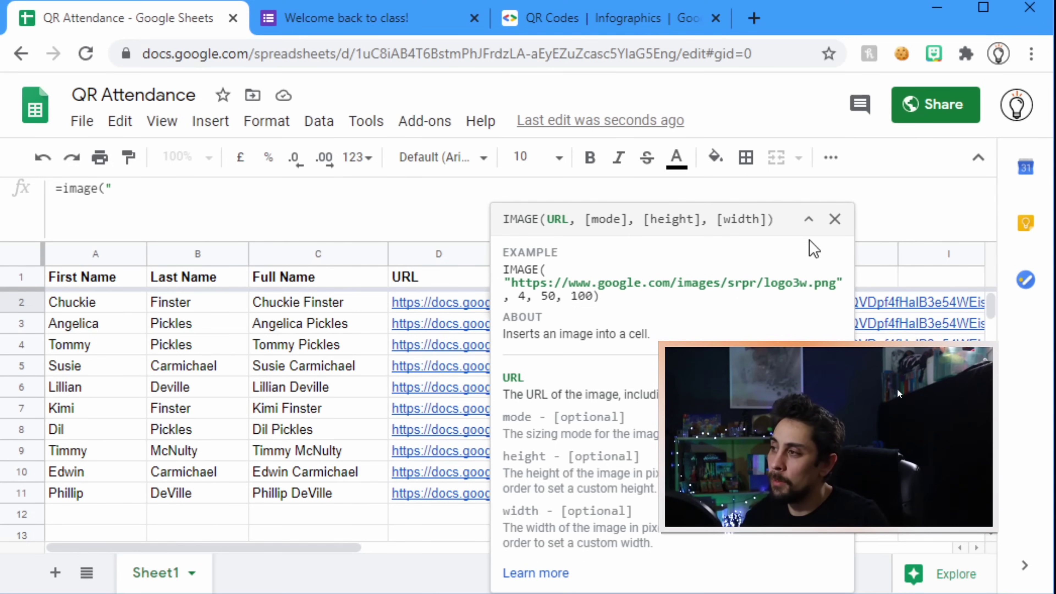
click(808, 219)
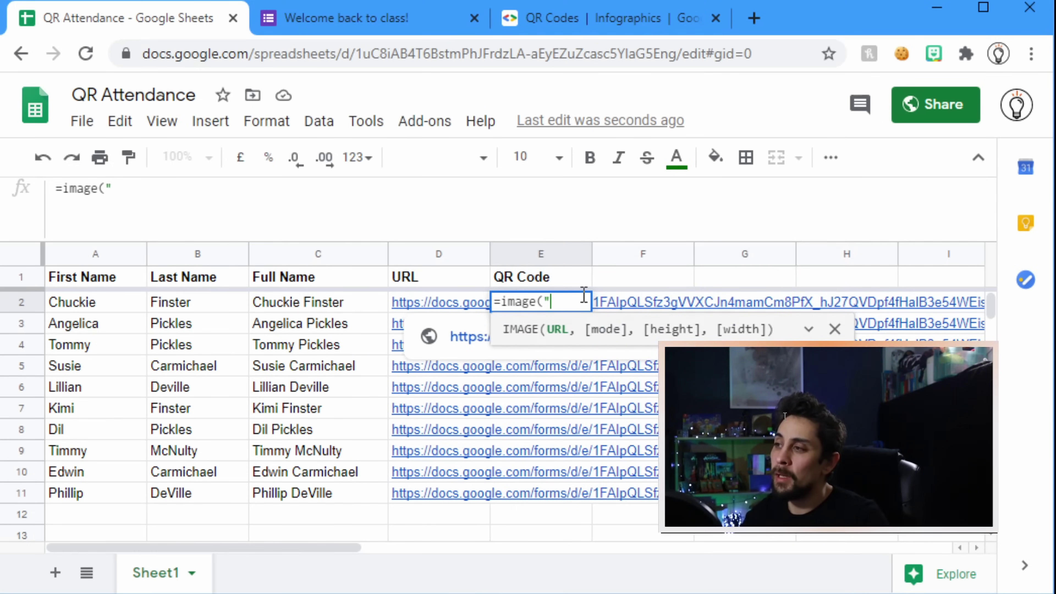
key(ctrl+v)
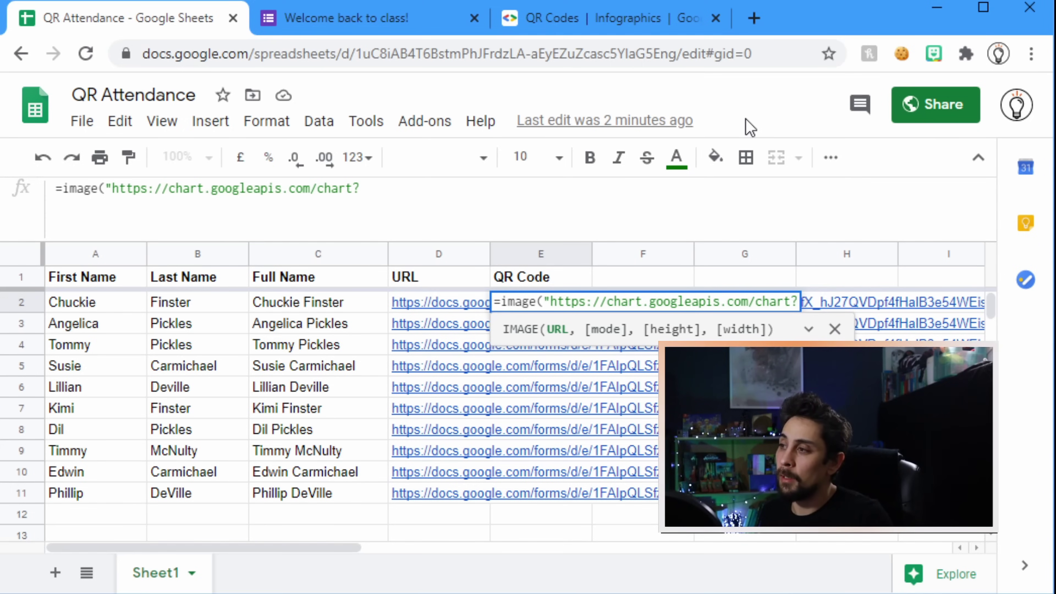
click(586, 29)
click(714, 207)
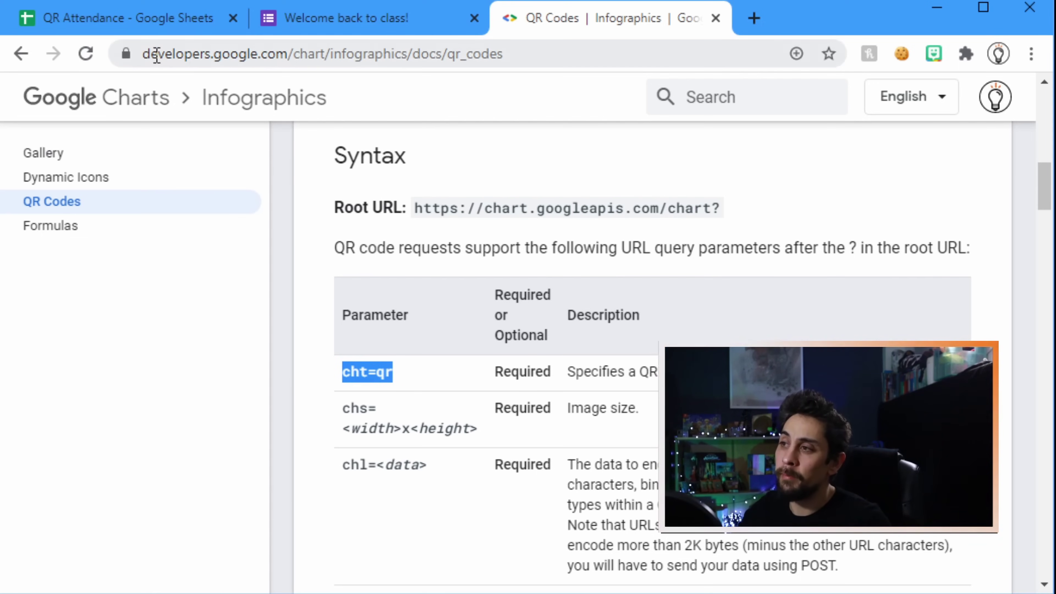
- Append &chs=150x150 to the E2 IMAGE formula, copying chs= from the docs
click(146, 25)
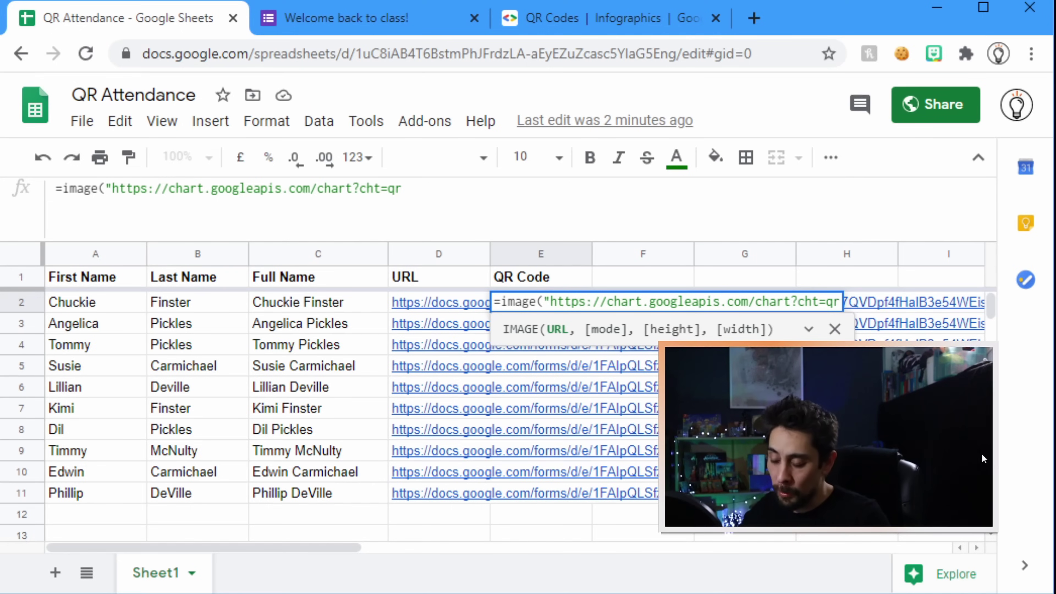
text(&)
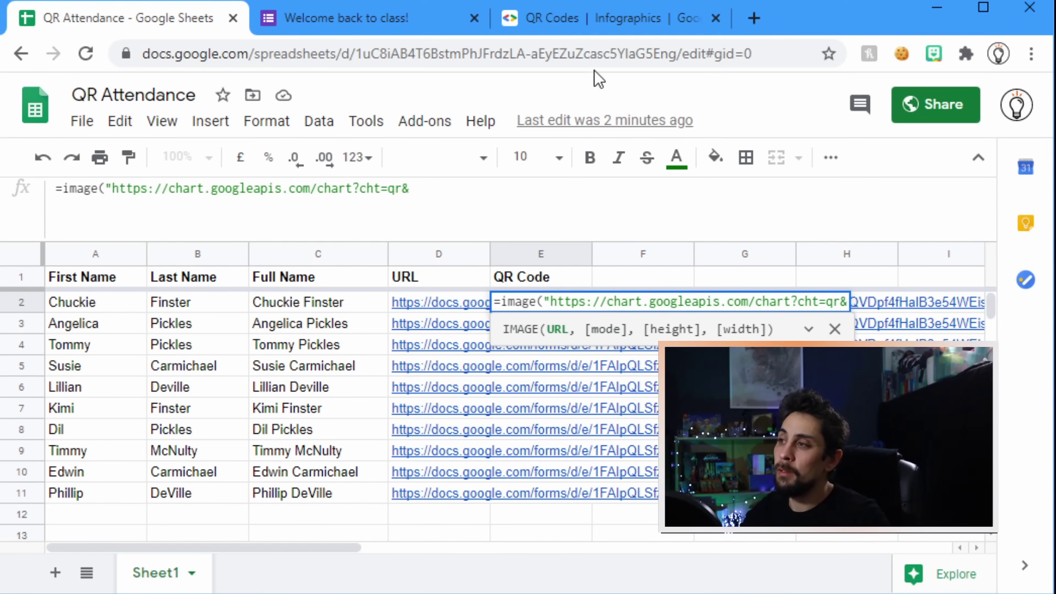
click(598, 30)
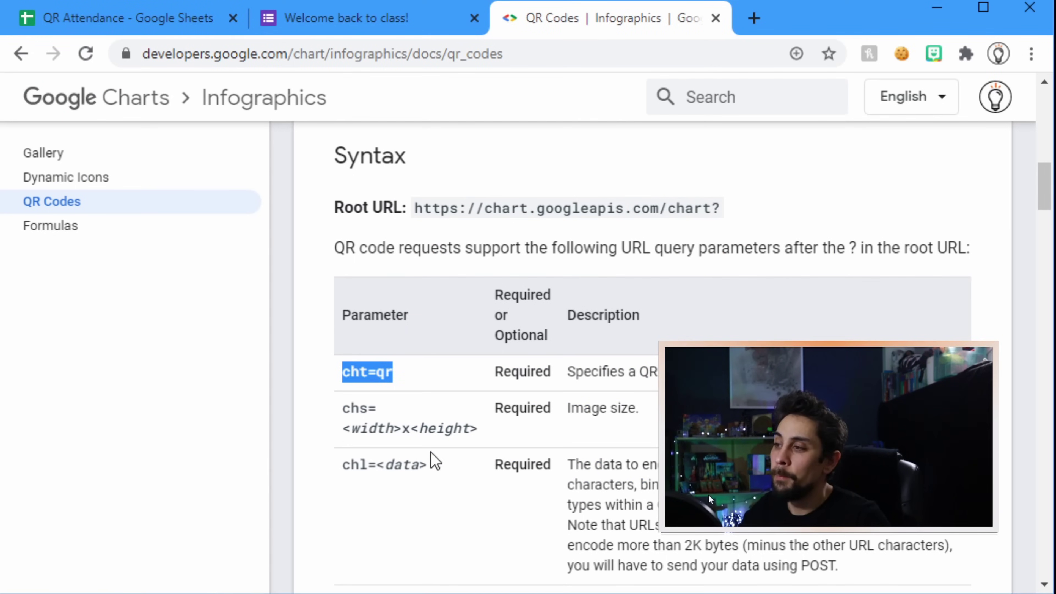
drag(343, 409, 363, 415)
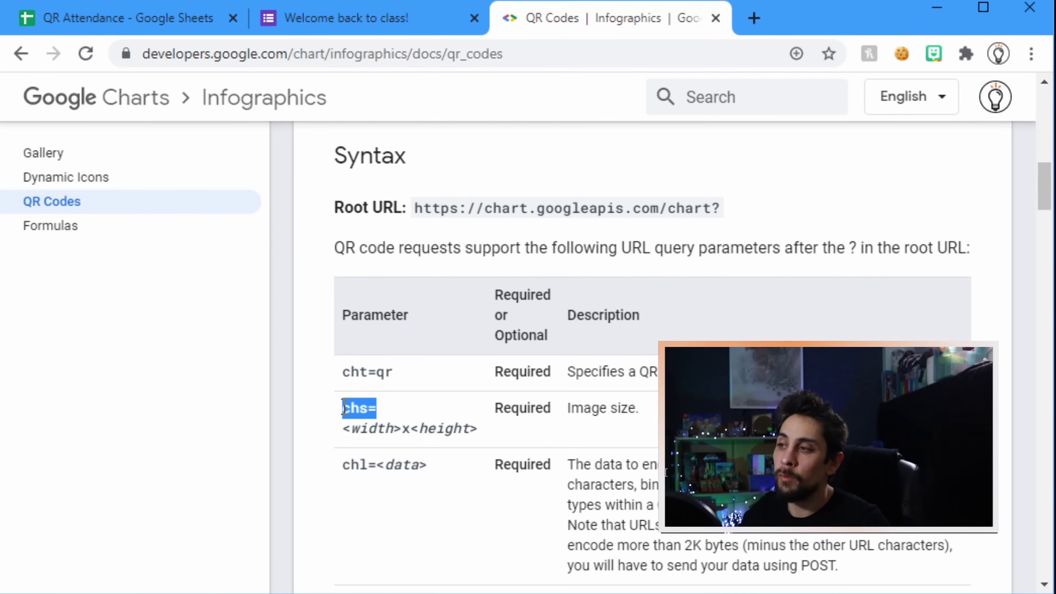
click(125, 18)
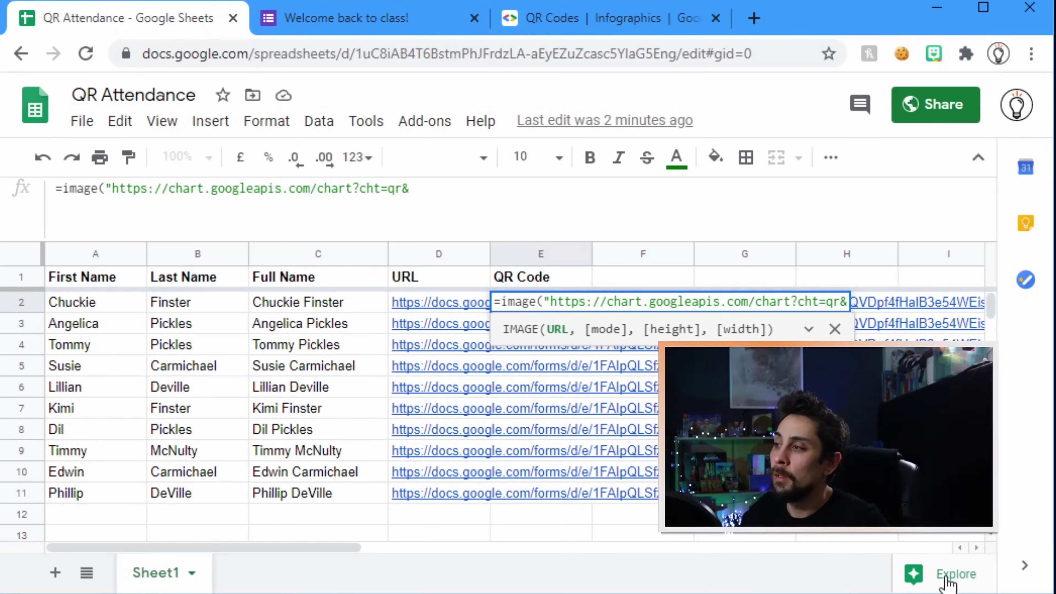
text(chs=)
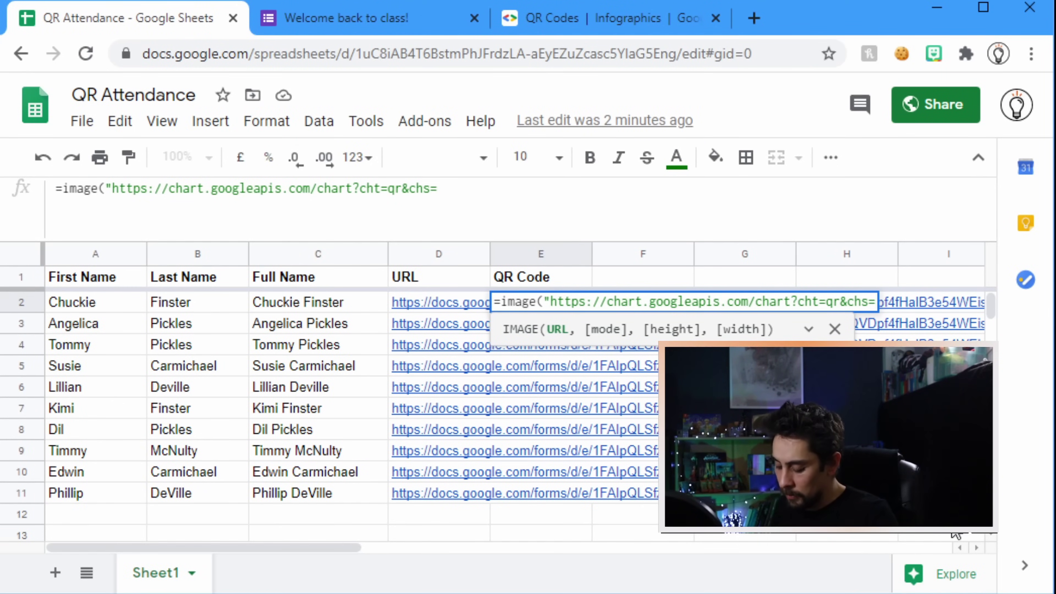
text(150x150&)
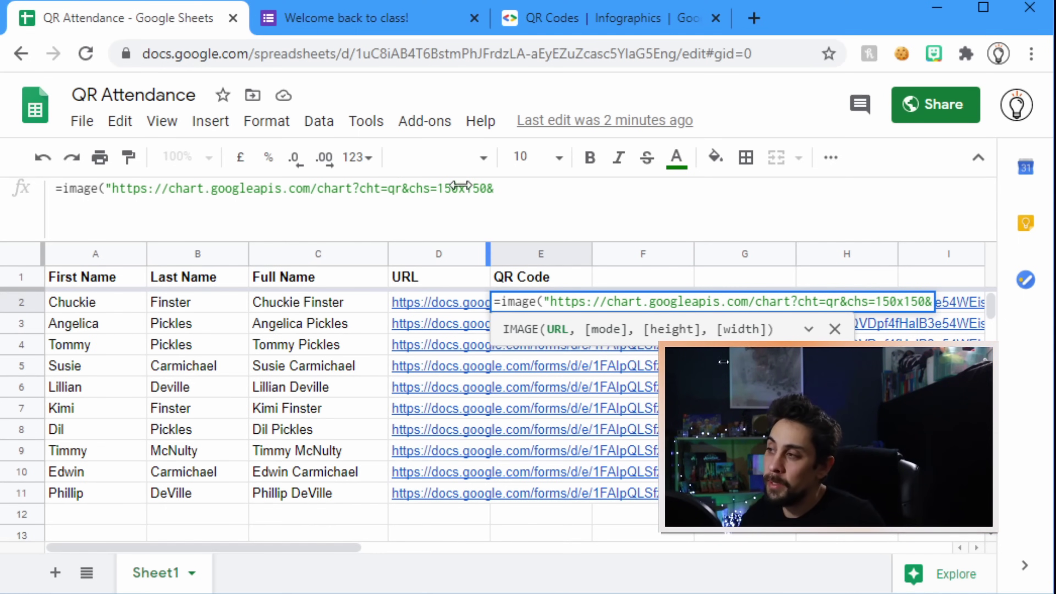
- Add the chl= parameter and close with "&D2 so the QR encodes D2's link
click(627, 22)
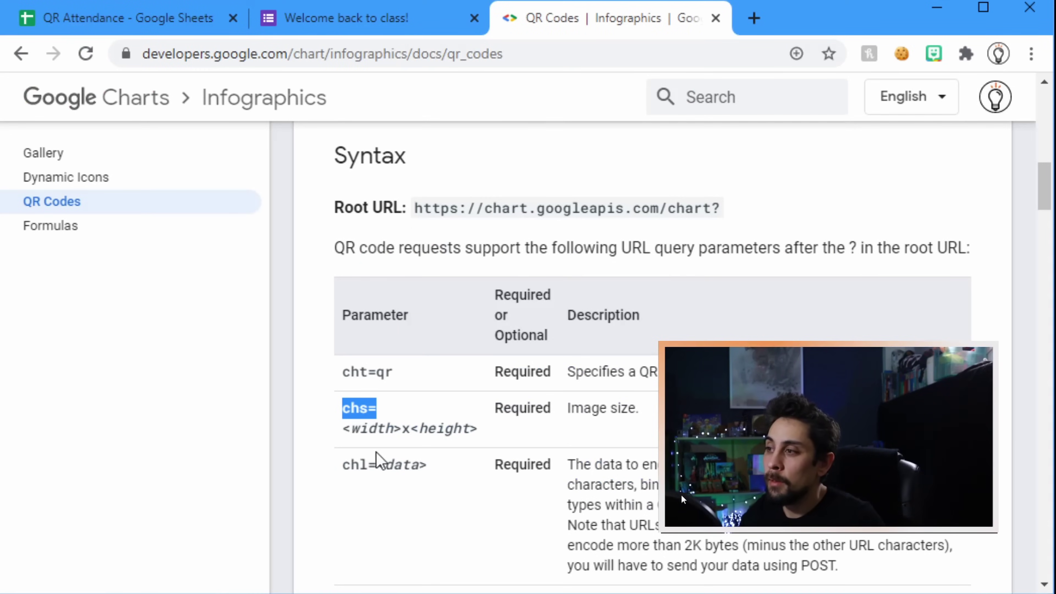
drag(369, 458, 343, 462)
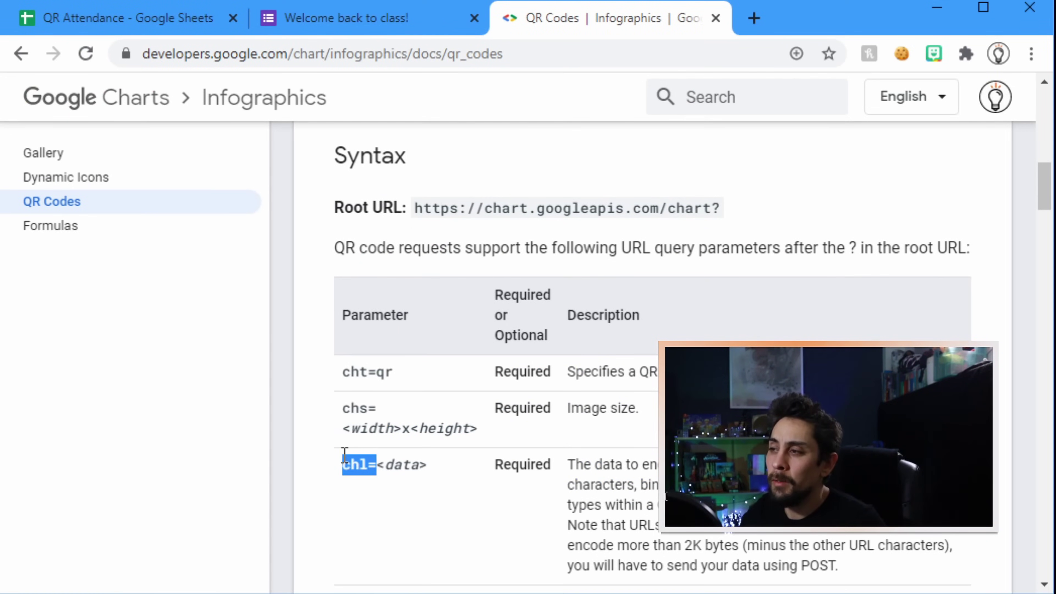
click(133, 17)
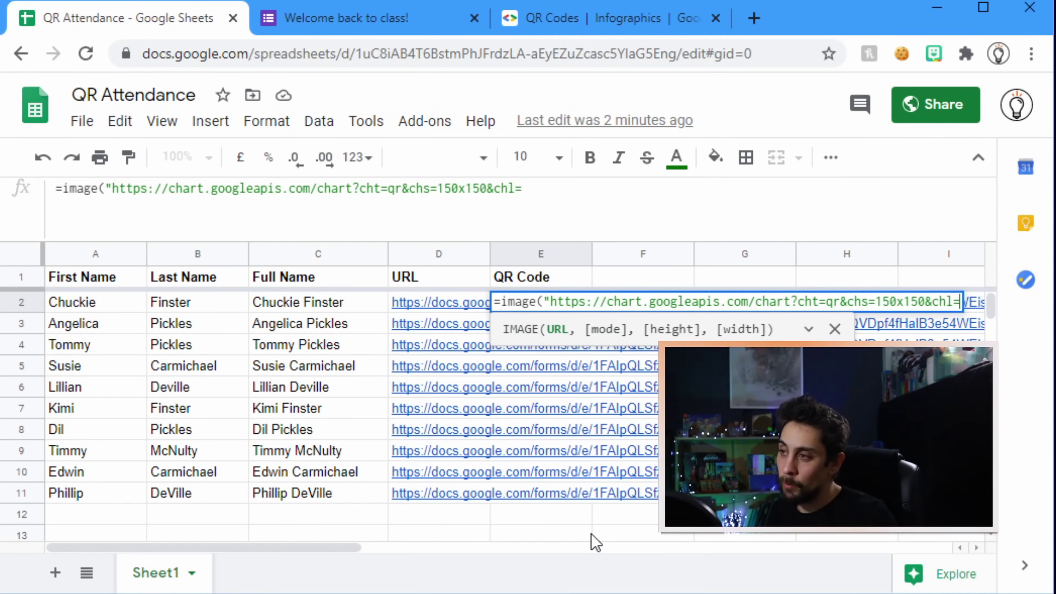
text(")
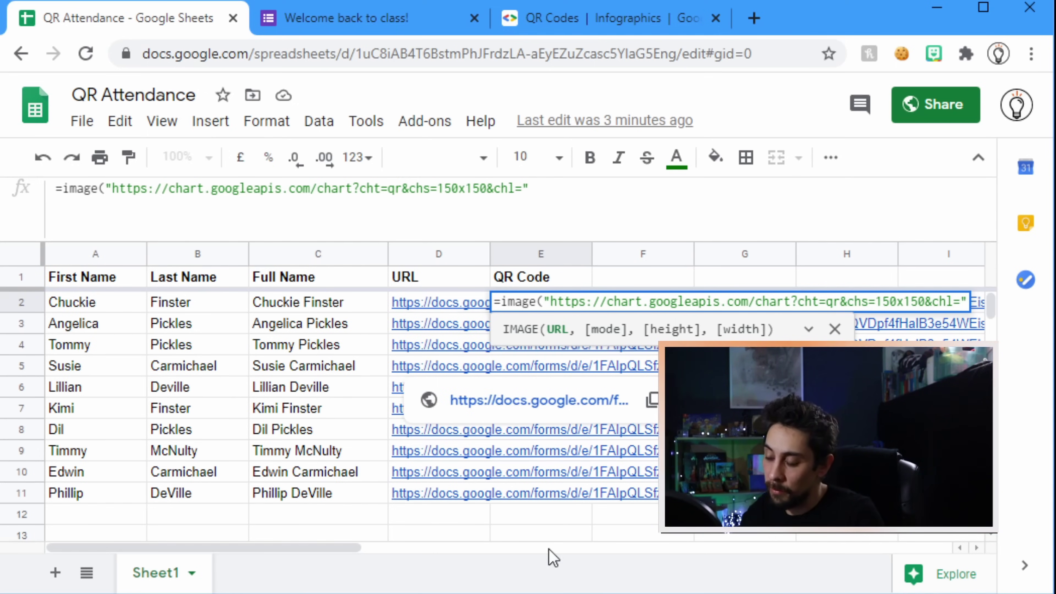
text(&)
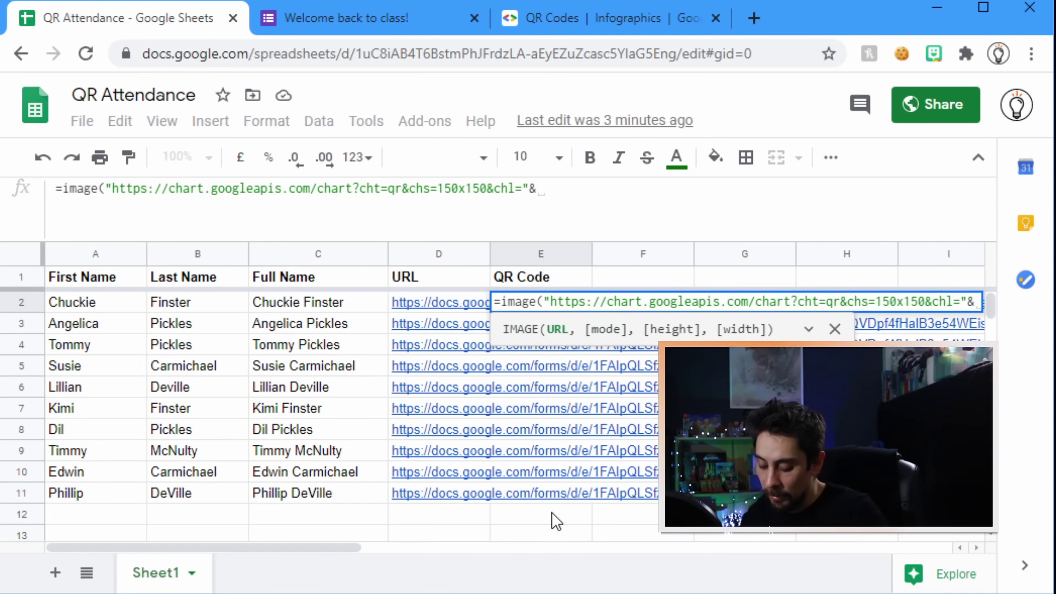
text(D2)
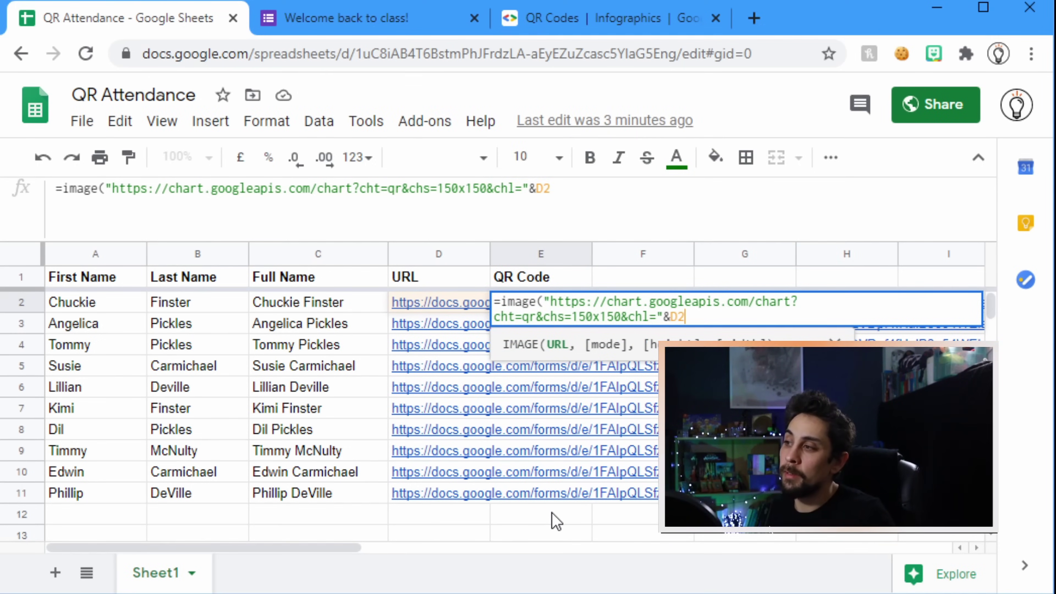
- Commit the QR IMAGE formula in E2 and centre the code in its cell
key(Return)
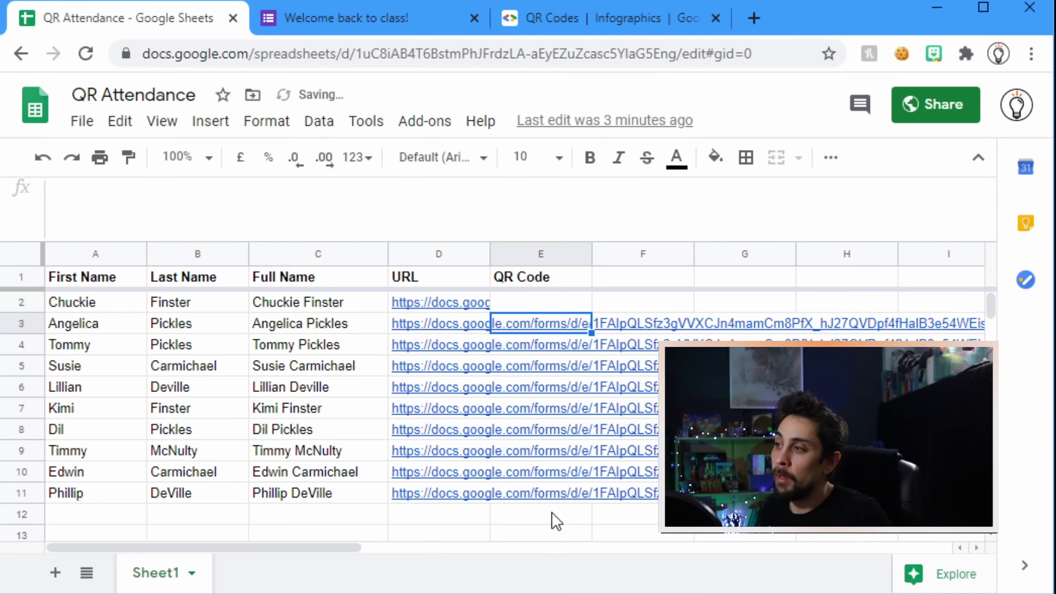
key(Up)
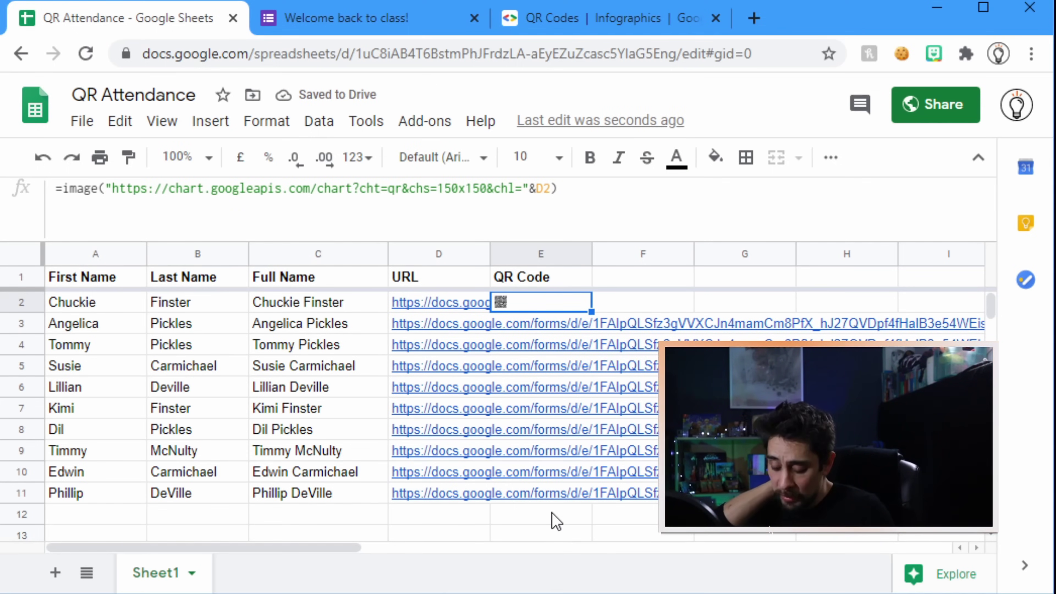
key(ctrl+shift+e)
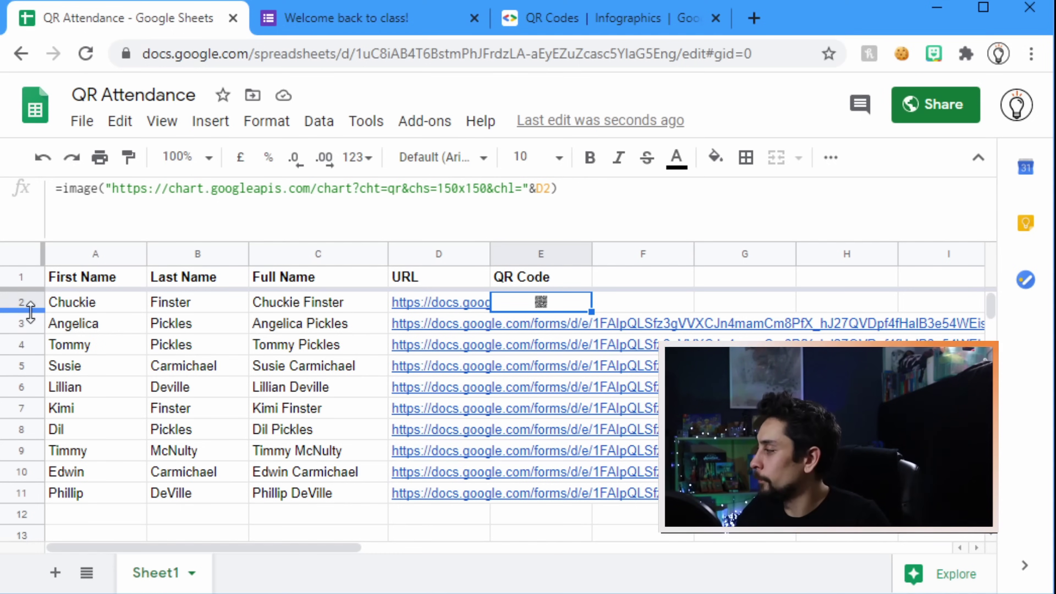
- Make row 2 taller and widen column E so the QR code shows large
drag(31, 309, 40, 463)
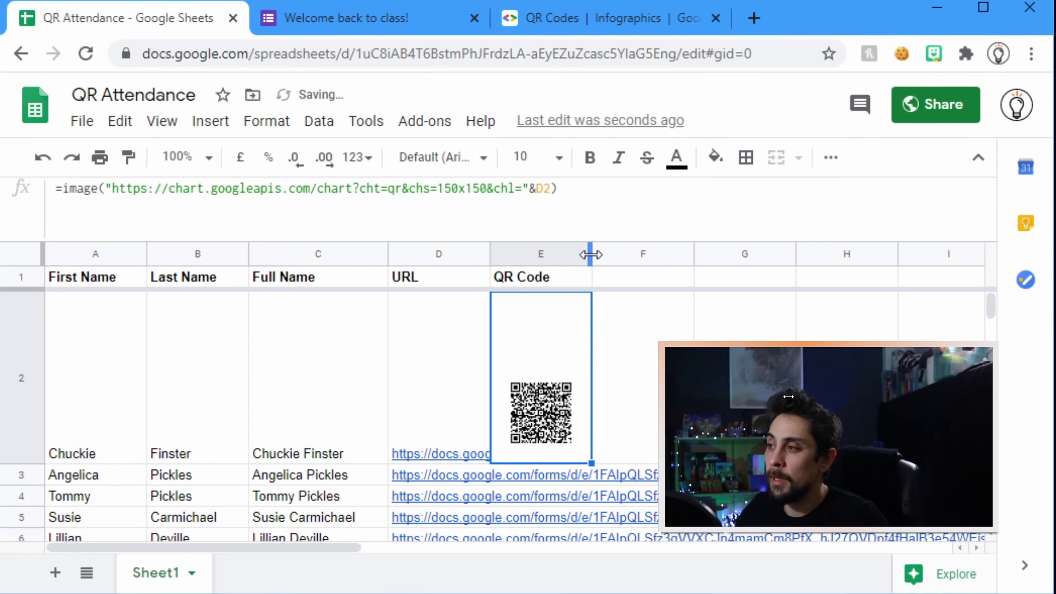
click(606, 254)
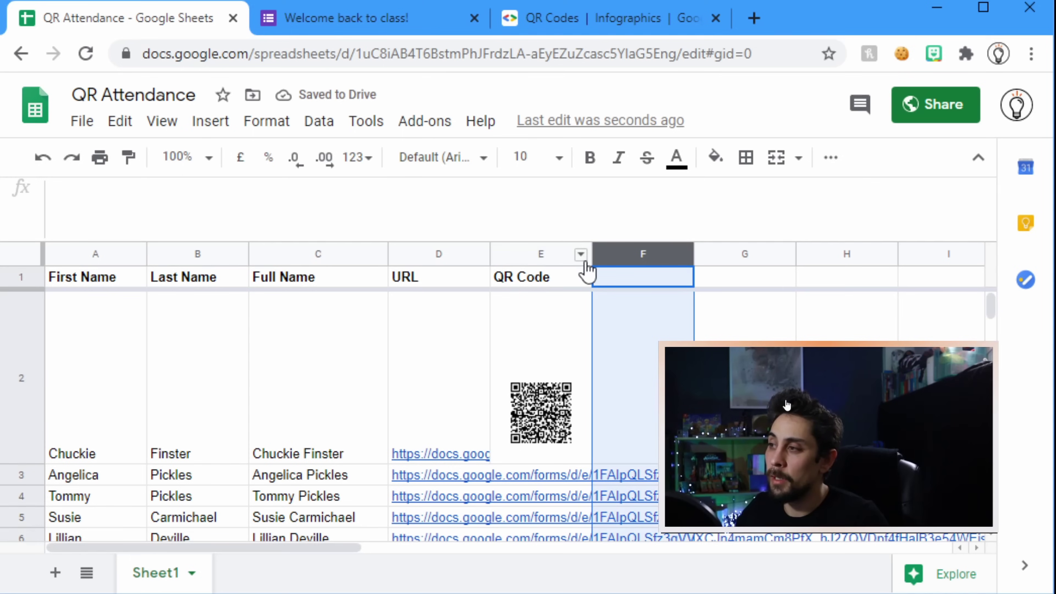
drag(590, 261, 693, 254)
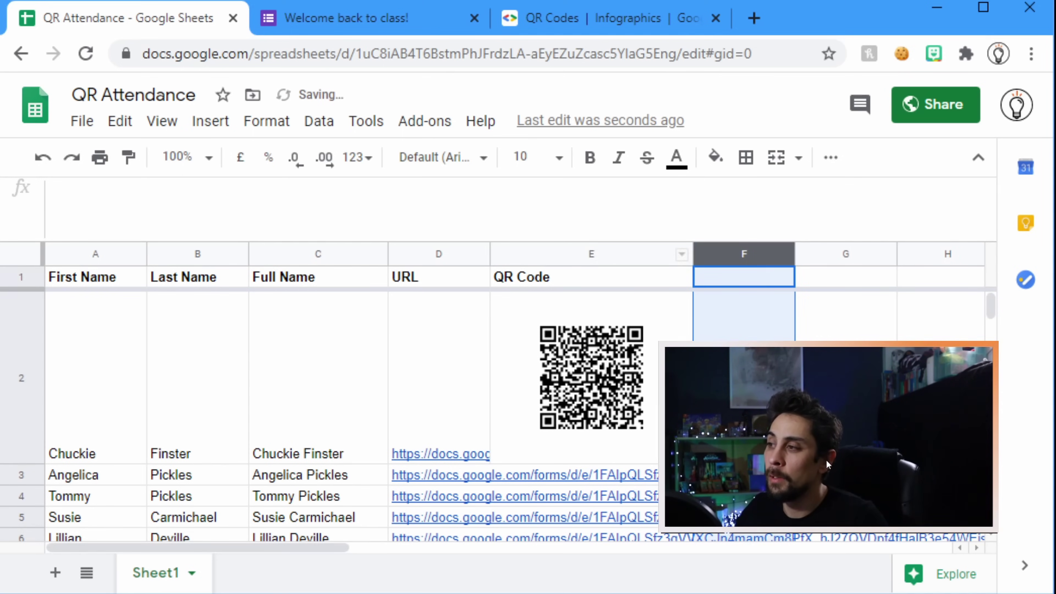
key(Left)
key(Down)
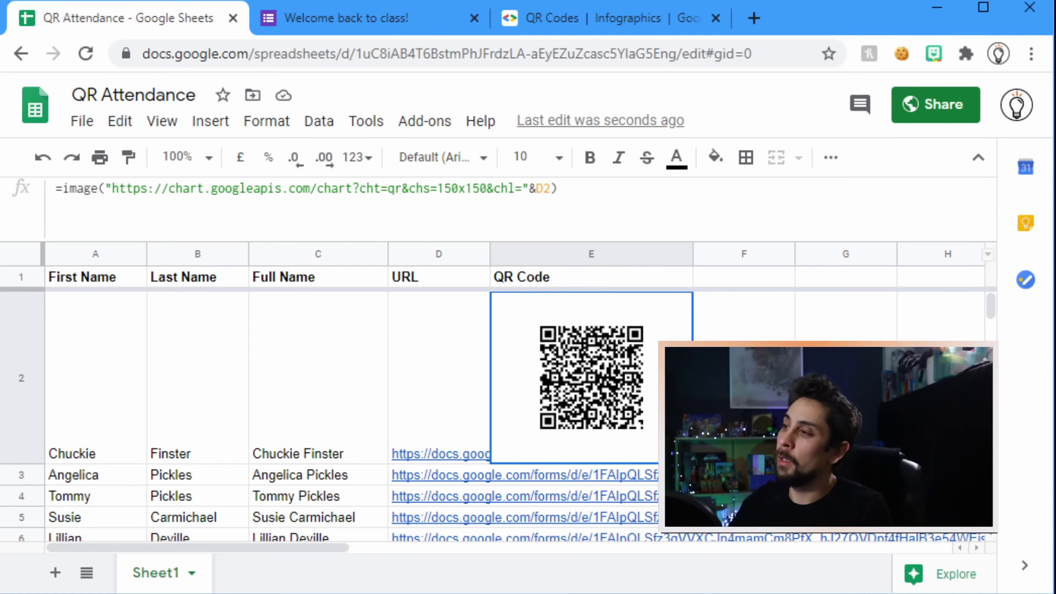
- View the form's 2 responses and pie chart, then switch back to the QR Attendance tab
click(333, 18)
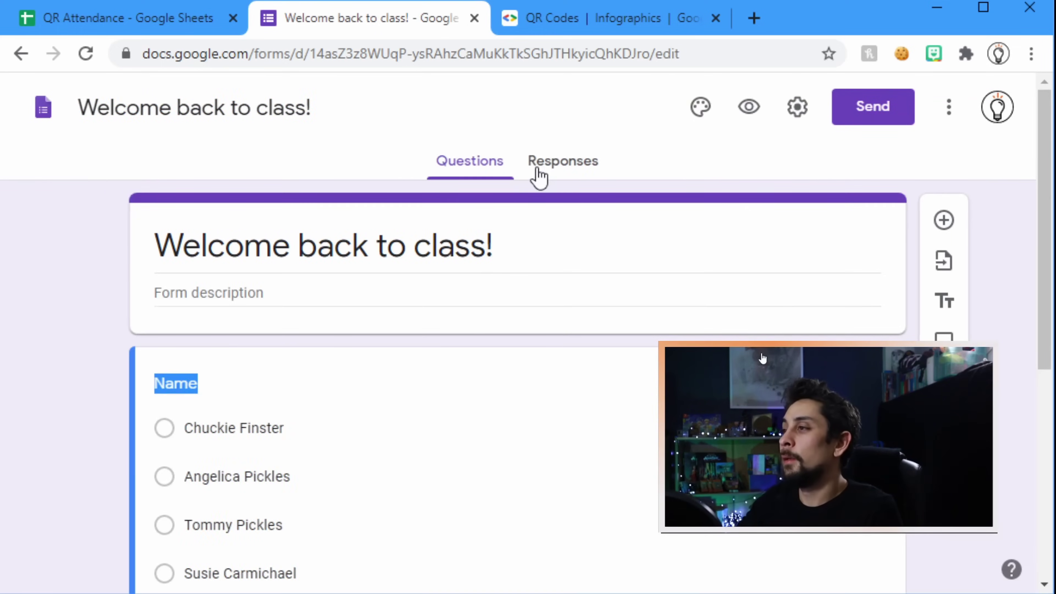
click(542, 171)
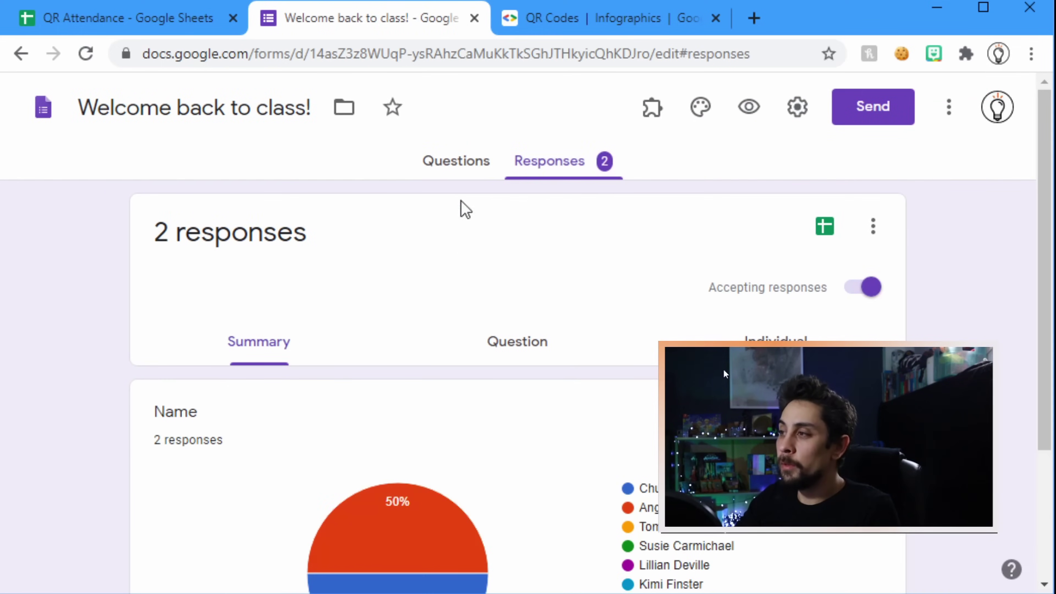
scroll(572, 482, down, 3)
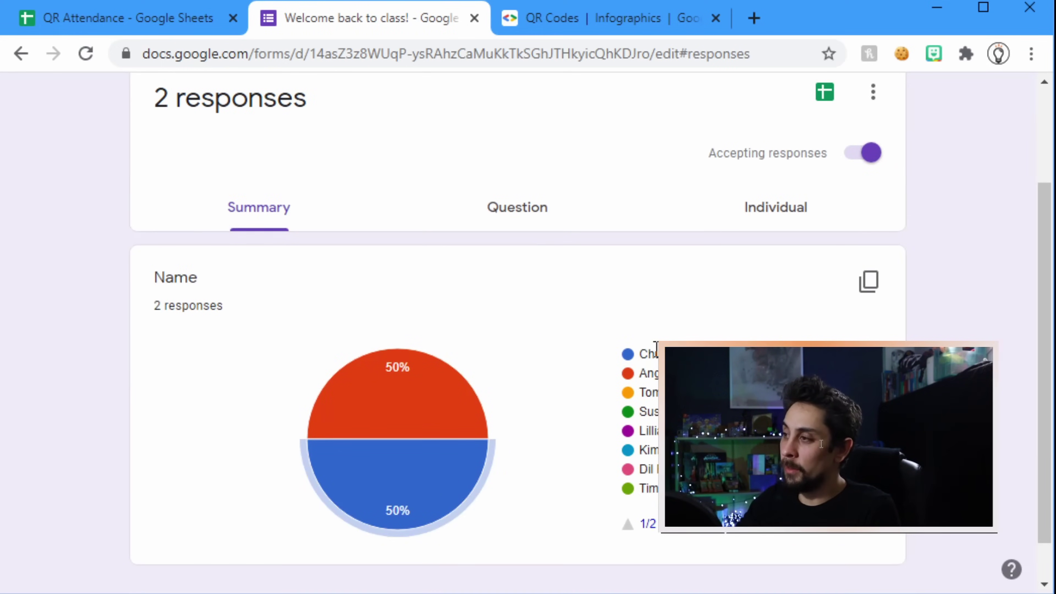
click(168, 18)
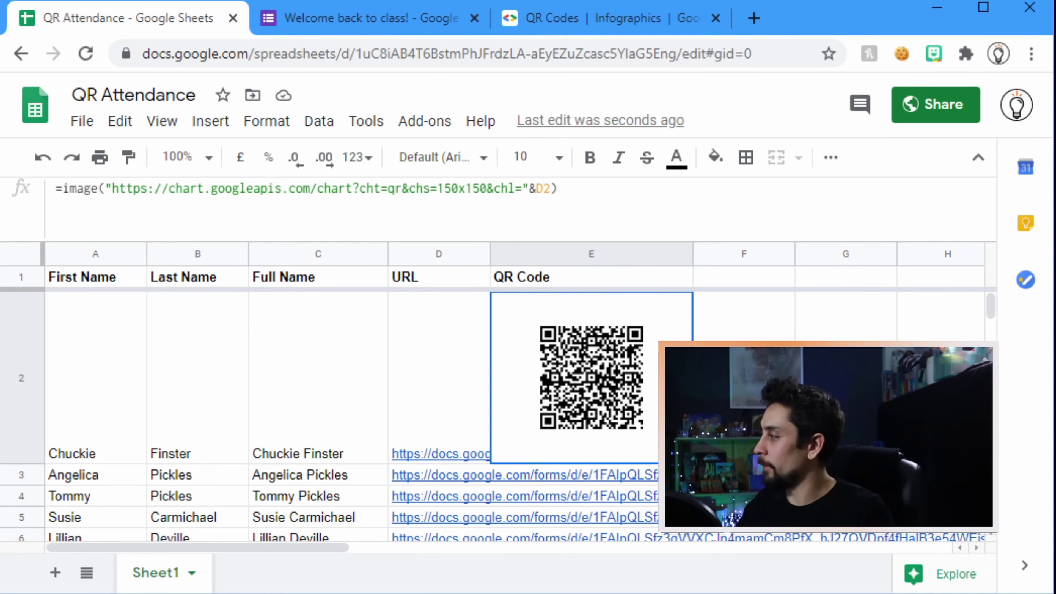
- Fill the QR IMAGE formula from E2 down column E for every student
drag(235, 548, 316, 551)
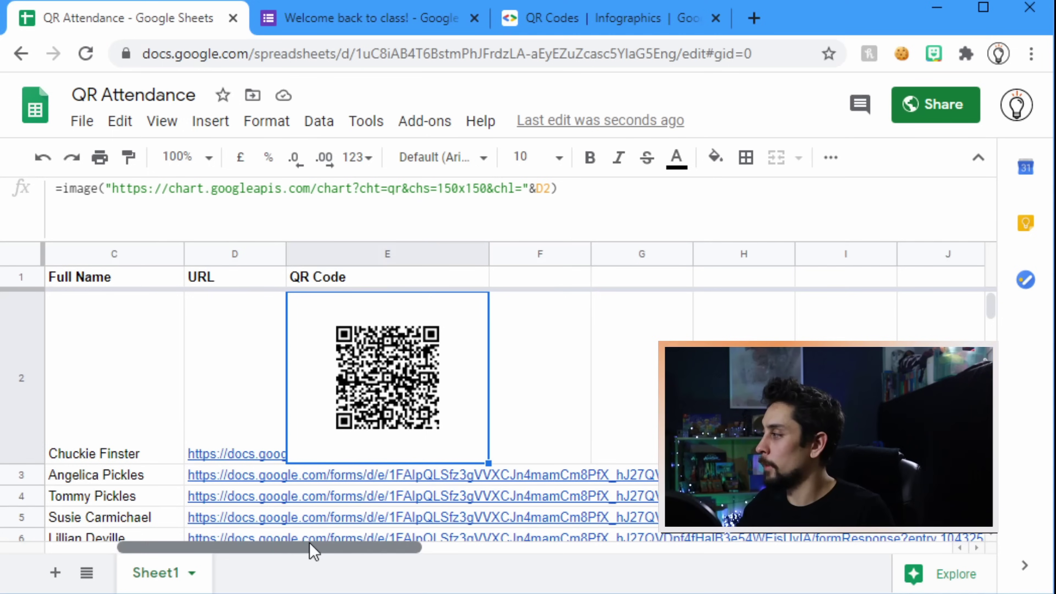
double_click(489, 462)
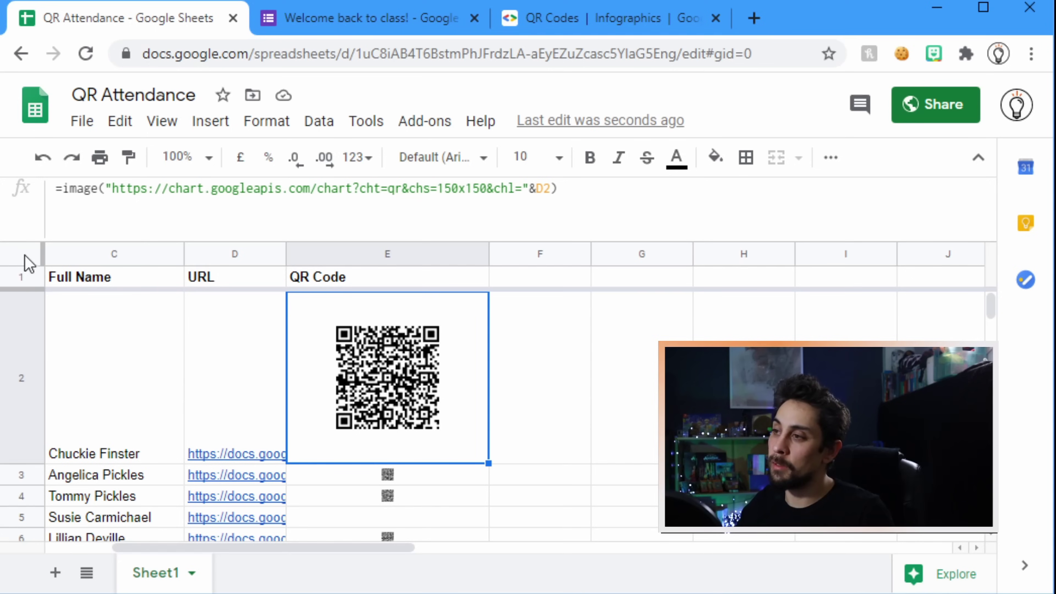
- Make rows 3–11 tall enough for their QR codes, then check E3 and E6
click(23, 333)
key(ctrl+shift+Down)
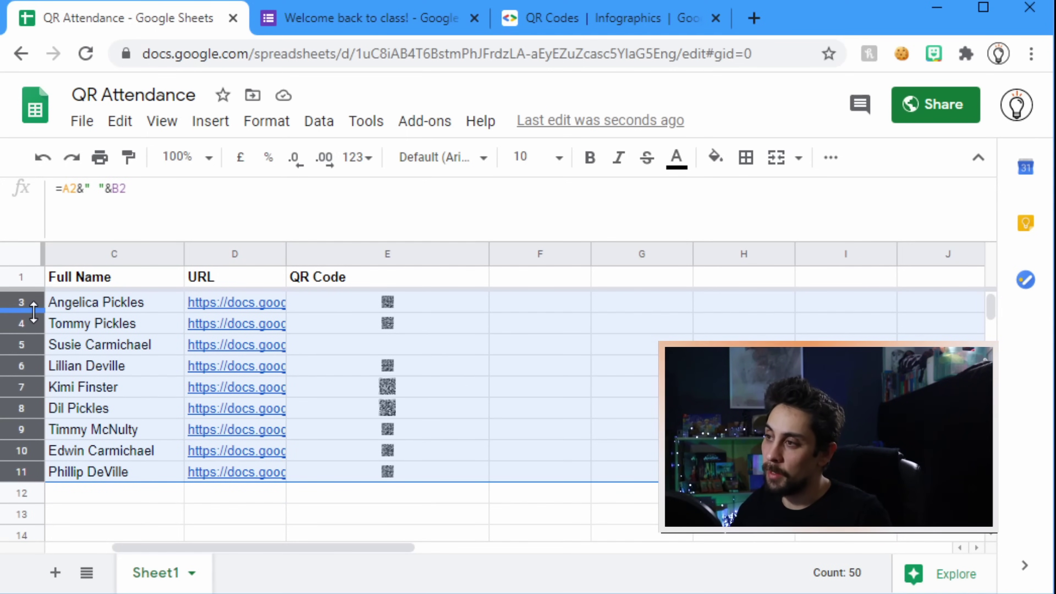
drag(33, 312, 38, 515)
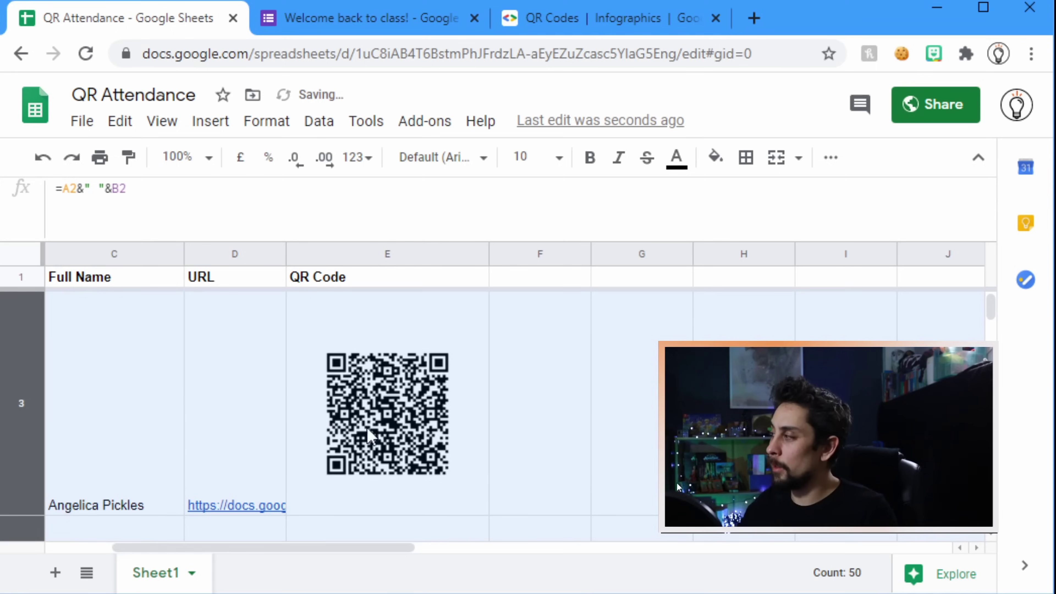
click(376, 437)
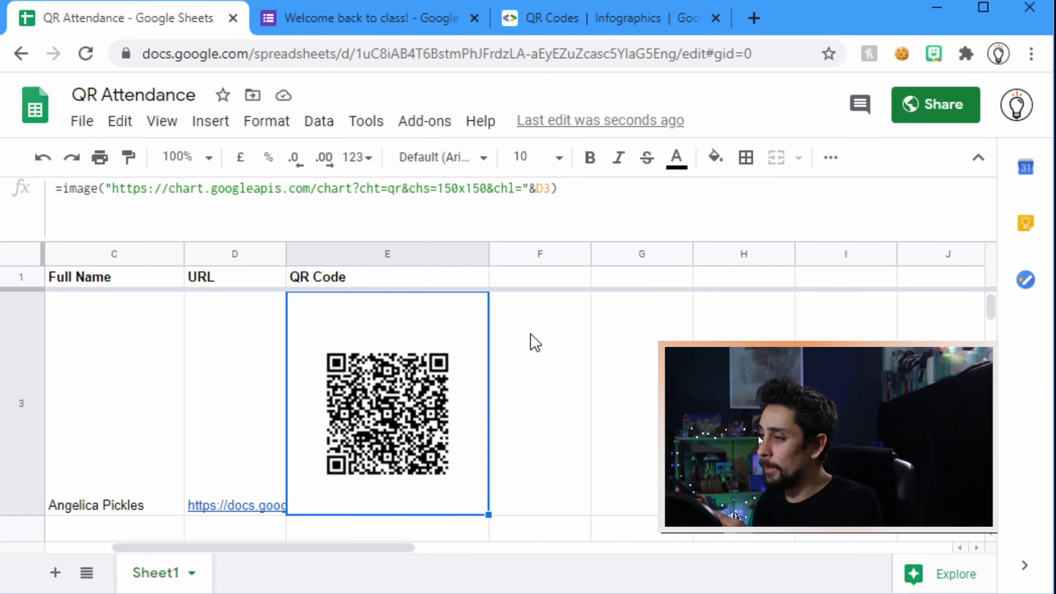
key(Down)
key(Down)
key(Down)
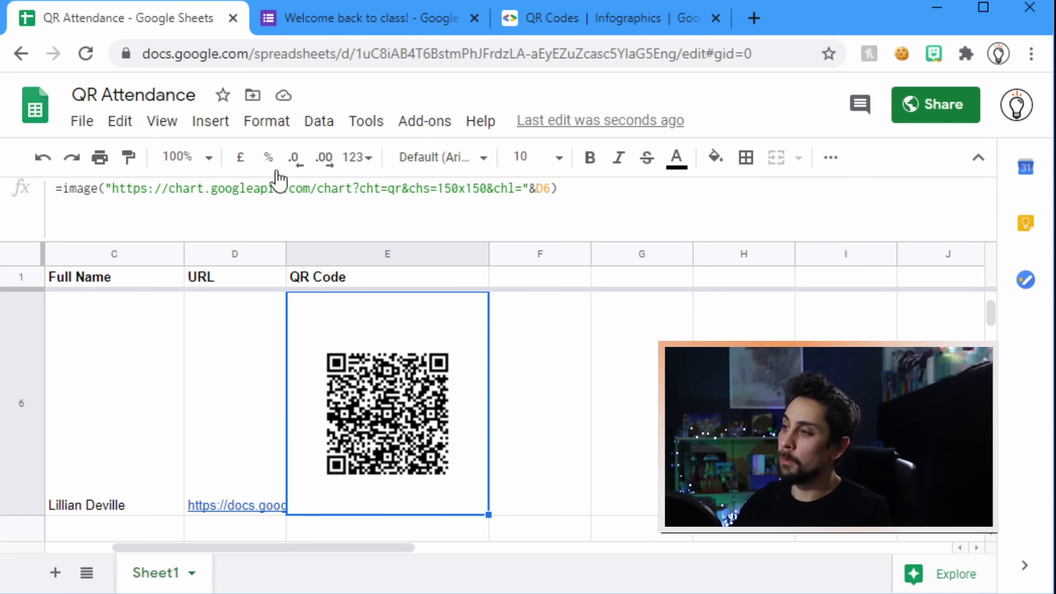
- Verify the pie chart now counts 3 responses, then open a row's prefilled form link in the sheet
click(336, 20)
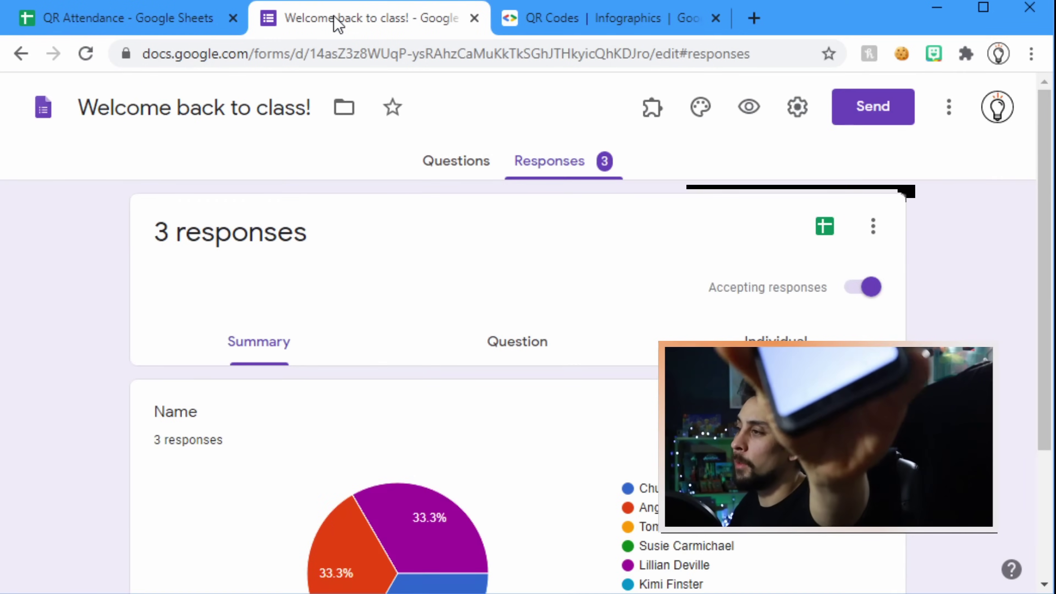
scroll(613, 198, down, 3)
mouse_move(420, 384)
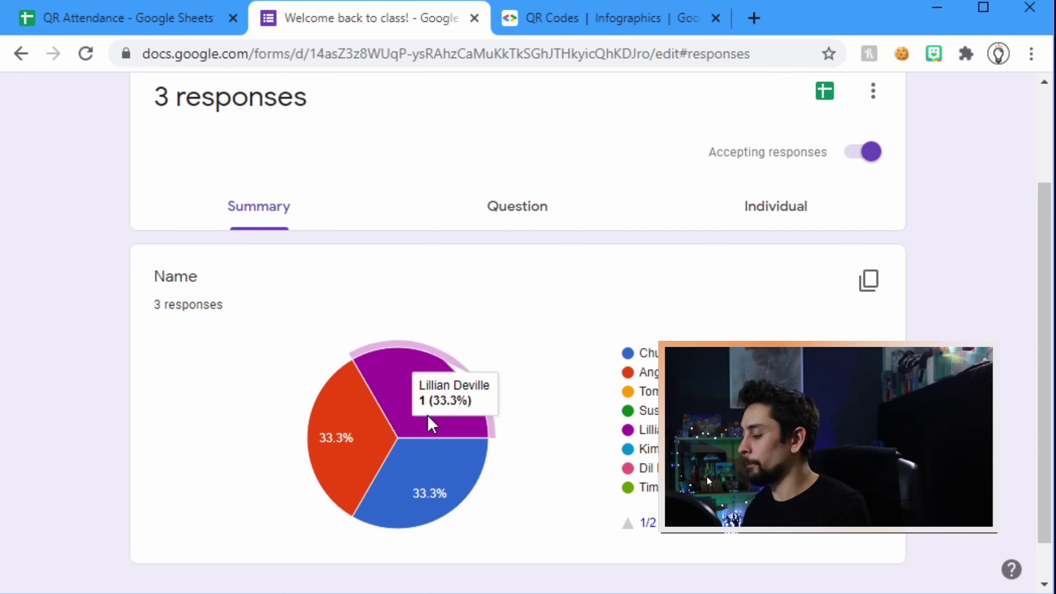
click(132, 23)
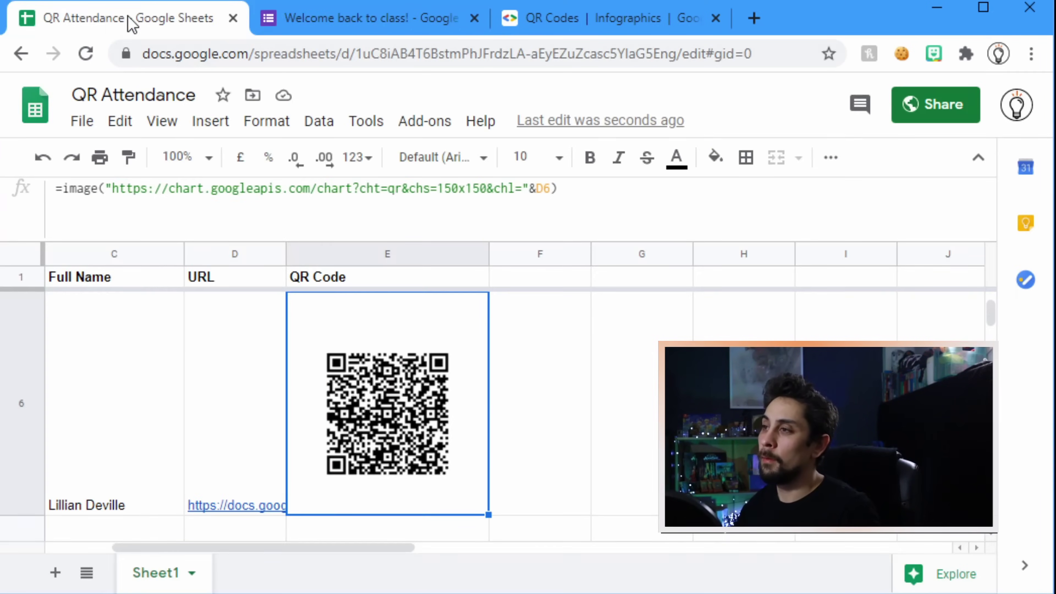
ctrl+click(195, 505)
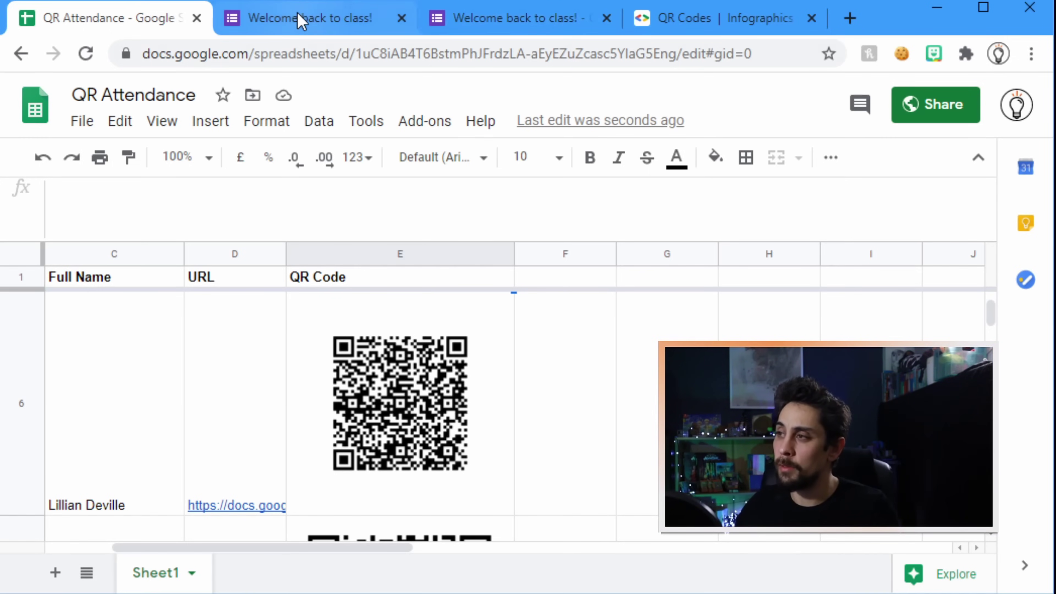
- Link the 4 form responses to a new 'Welcome back to class! (Responses)' spreadsheet
click(512, 18)
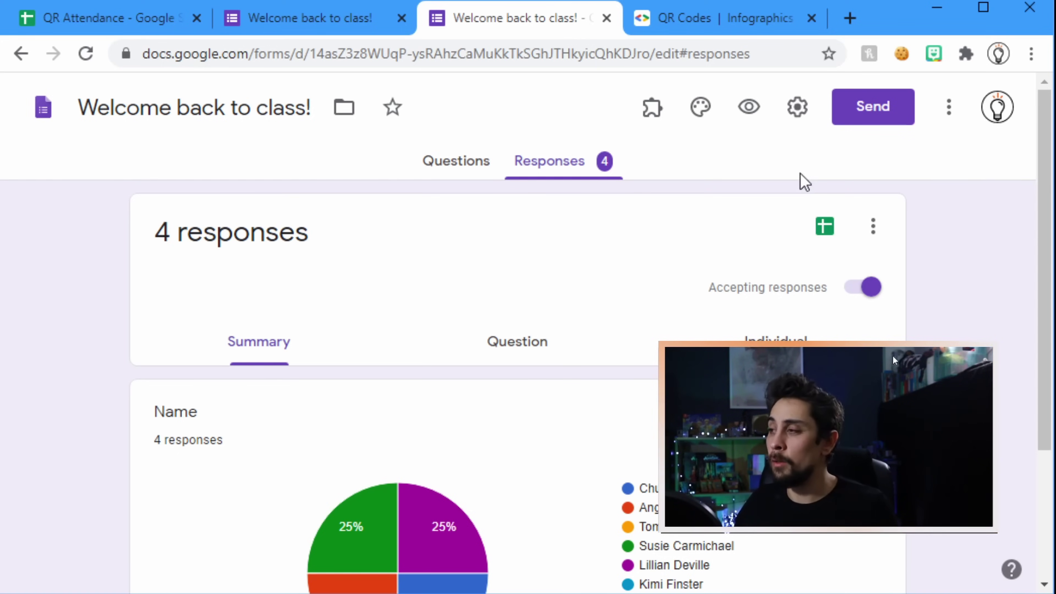
click(824, 226)
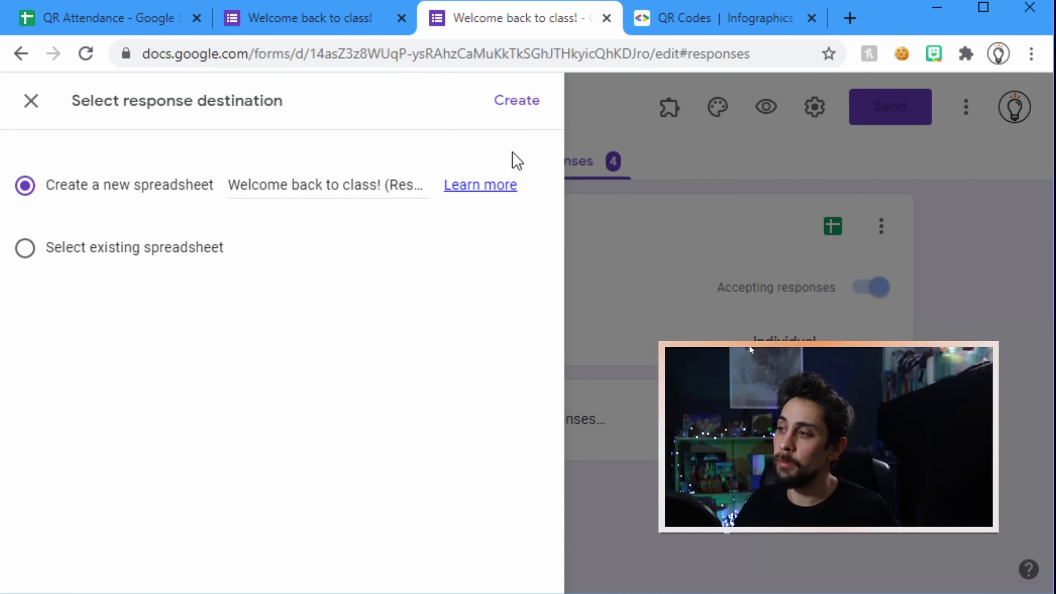
click(516, 101)
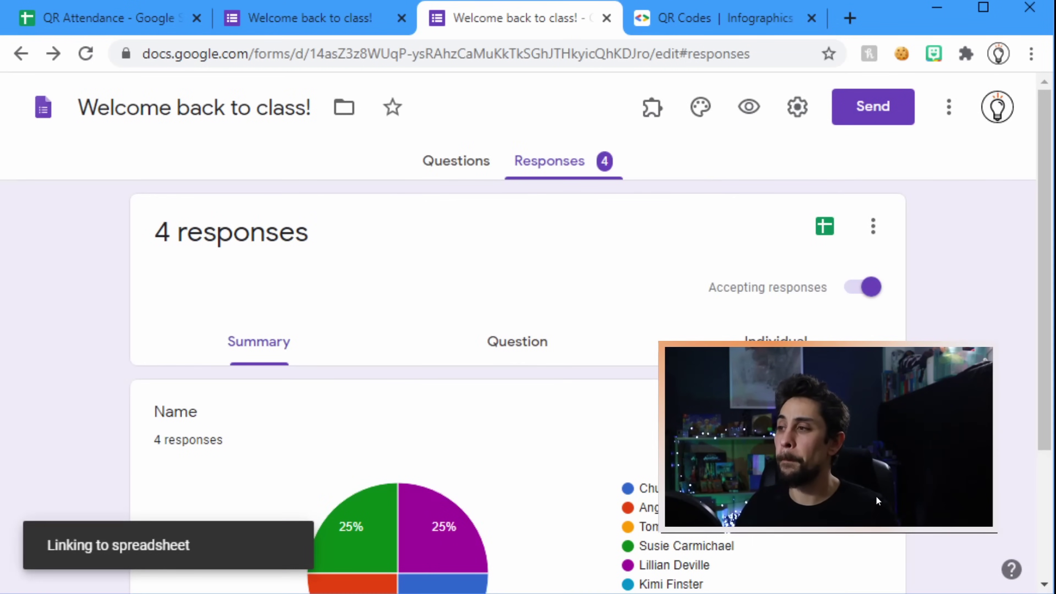